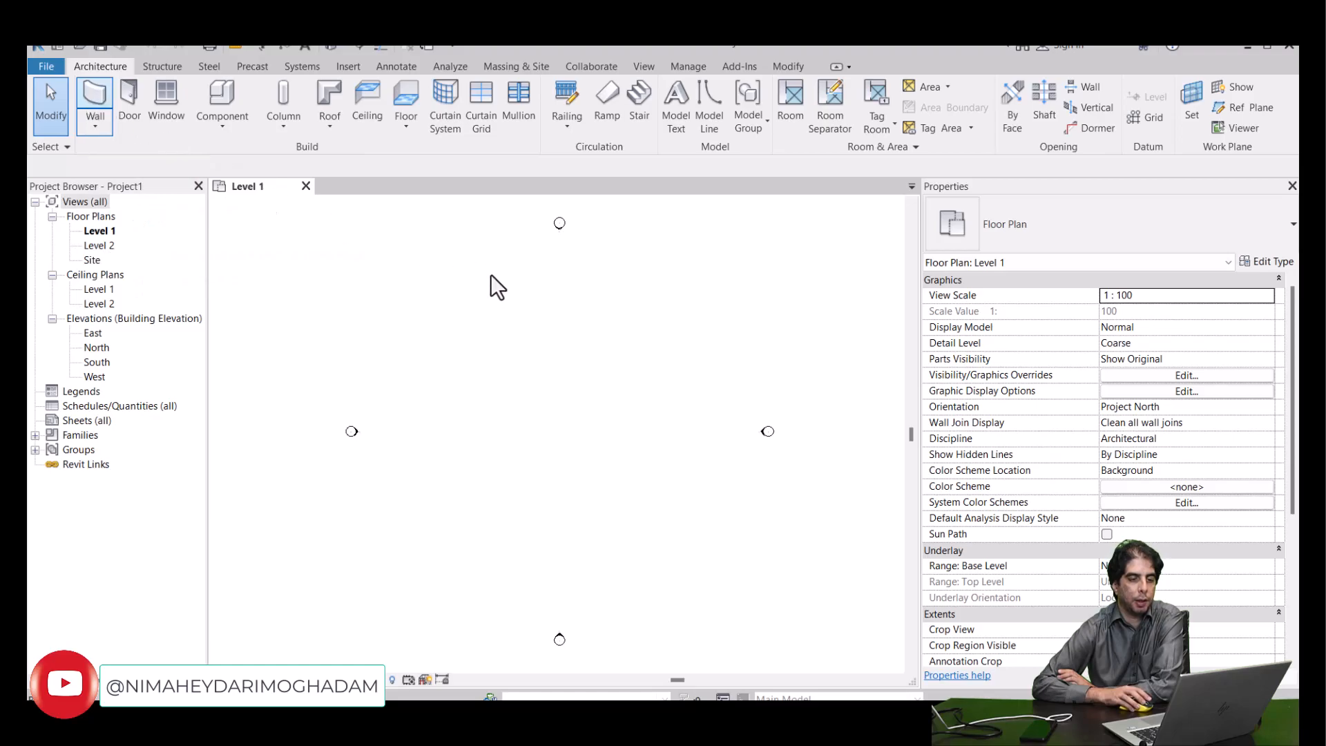
- Draw an L-shaped pair of architectural walls in the plan's upper left, about 11000 mm horizontally and 7000 mm downward
key(w)
key(a)
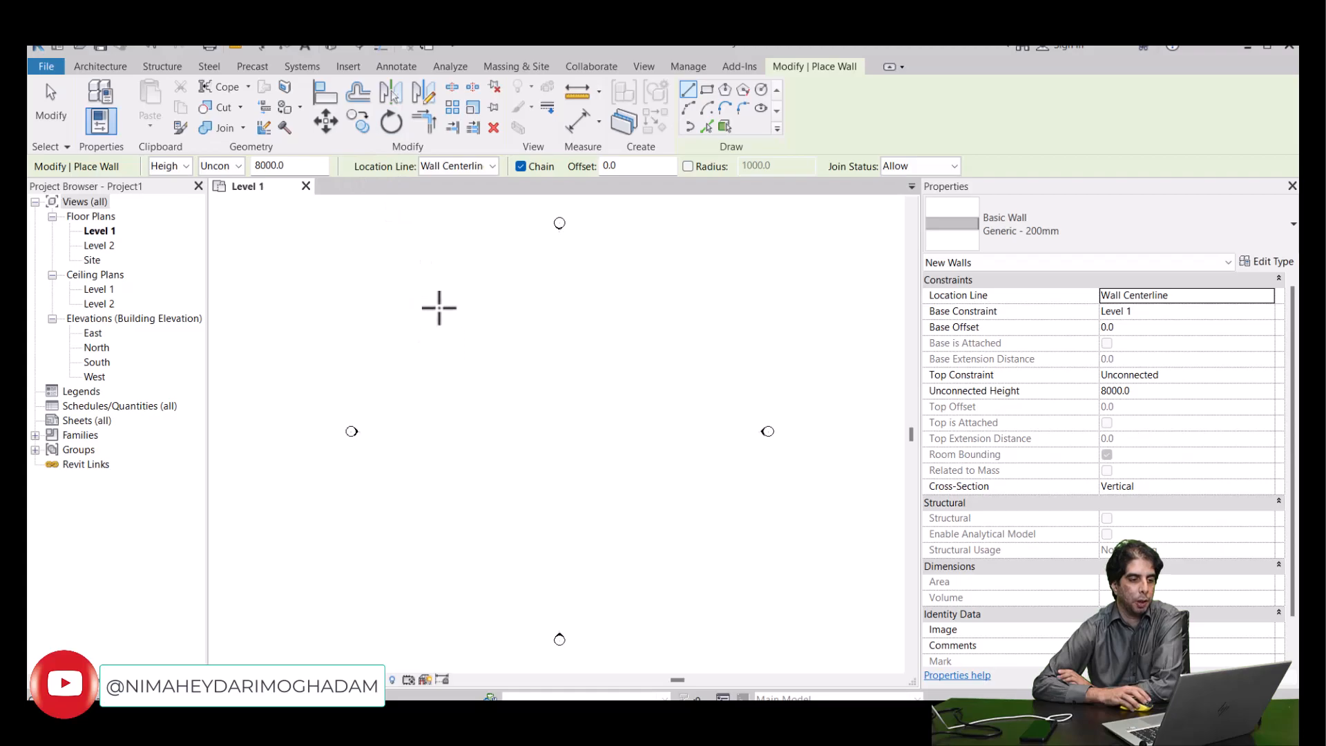
click(401, 305)
click(492, 304)
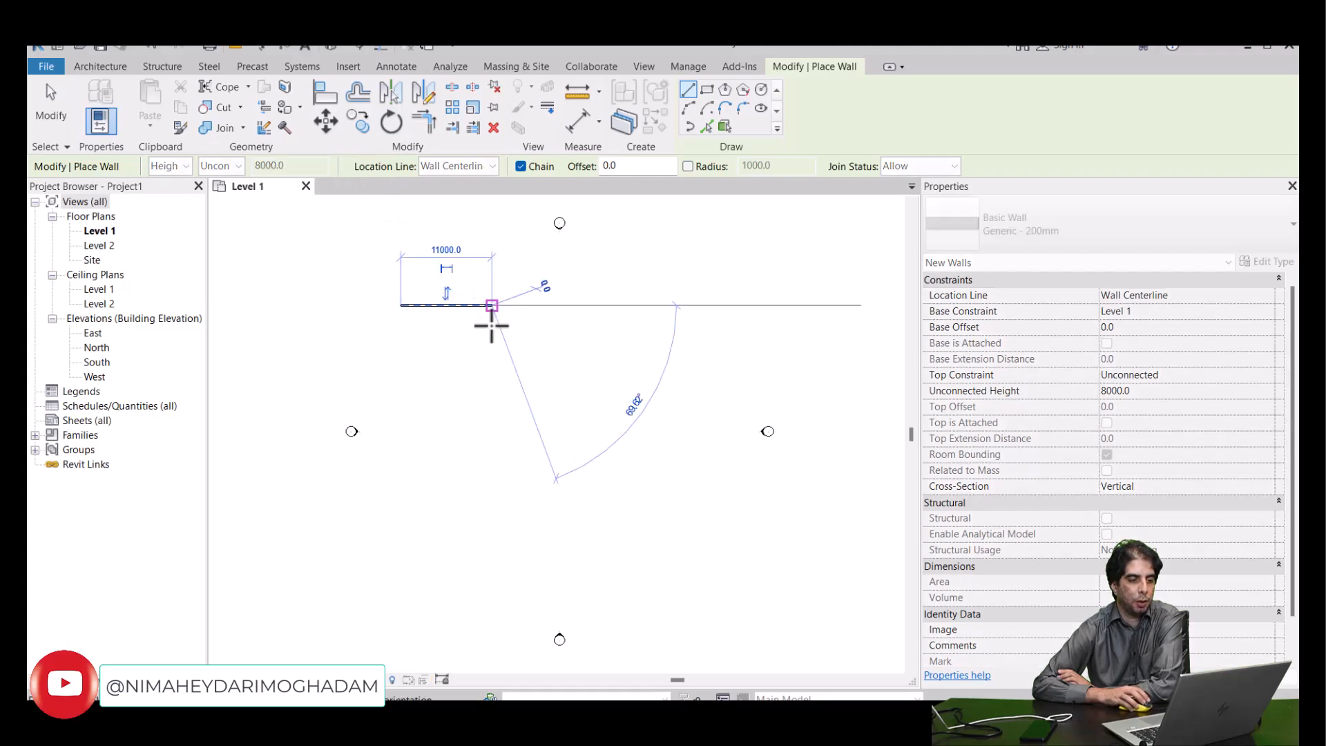
click(492, 361)
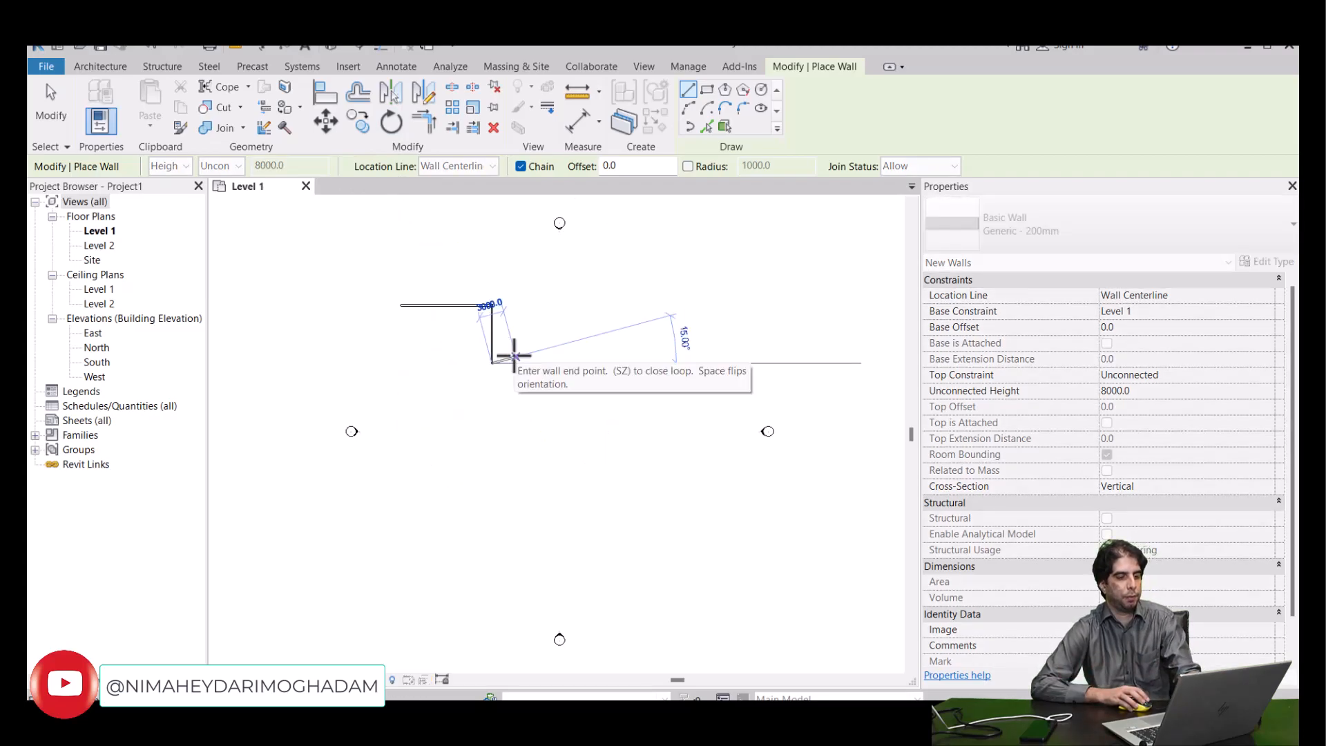
key(Escape)
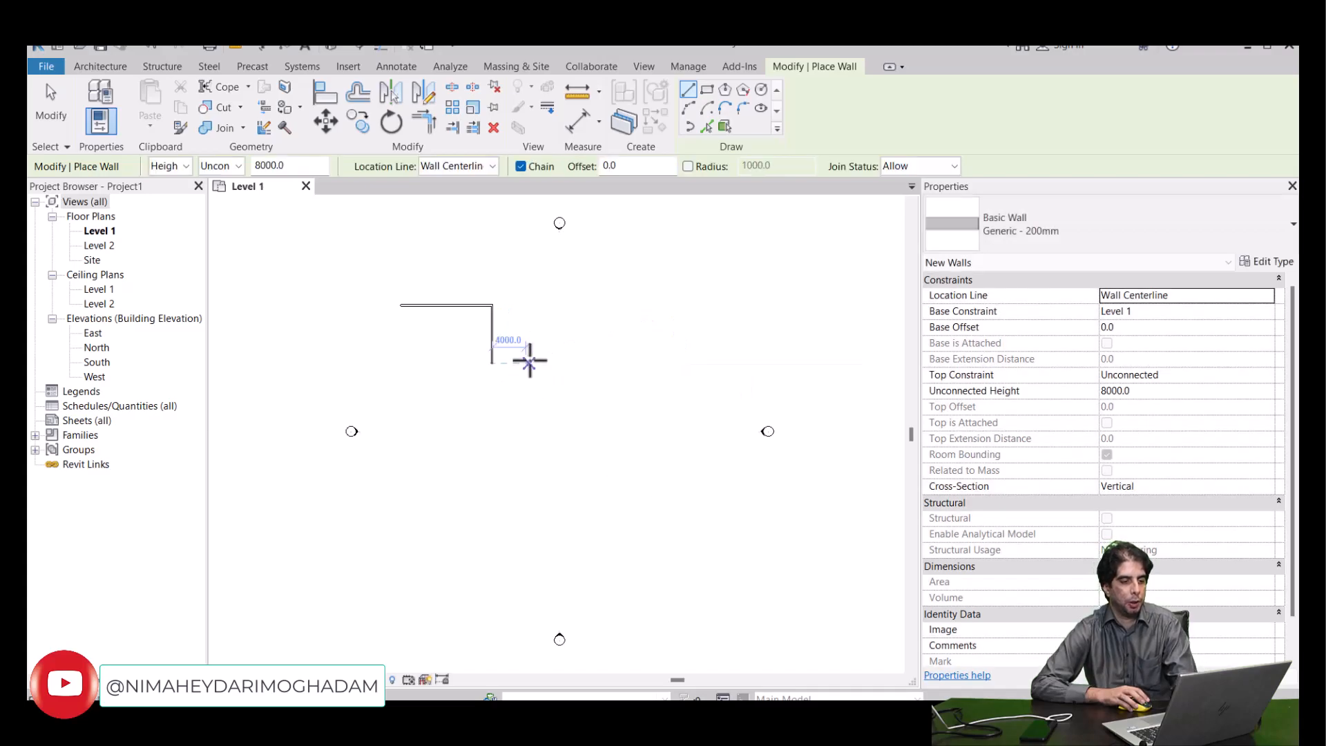
- Draw a smaller L-shaped pair of walls below and right of the first, with its vertical wall running down from the right end
click(567, 362)
click(567, 413)
key(Escape)
key(Escape)
- Draw a third wall pair farther right, a horizontal wall about 6000 mm long with a wall slanting down and inward from its right end
click(607, 394)
click(658, 394)
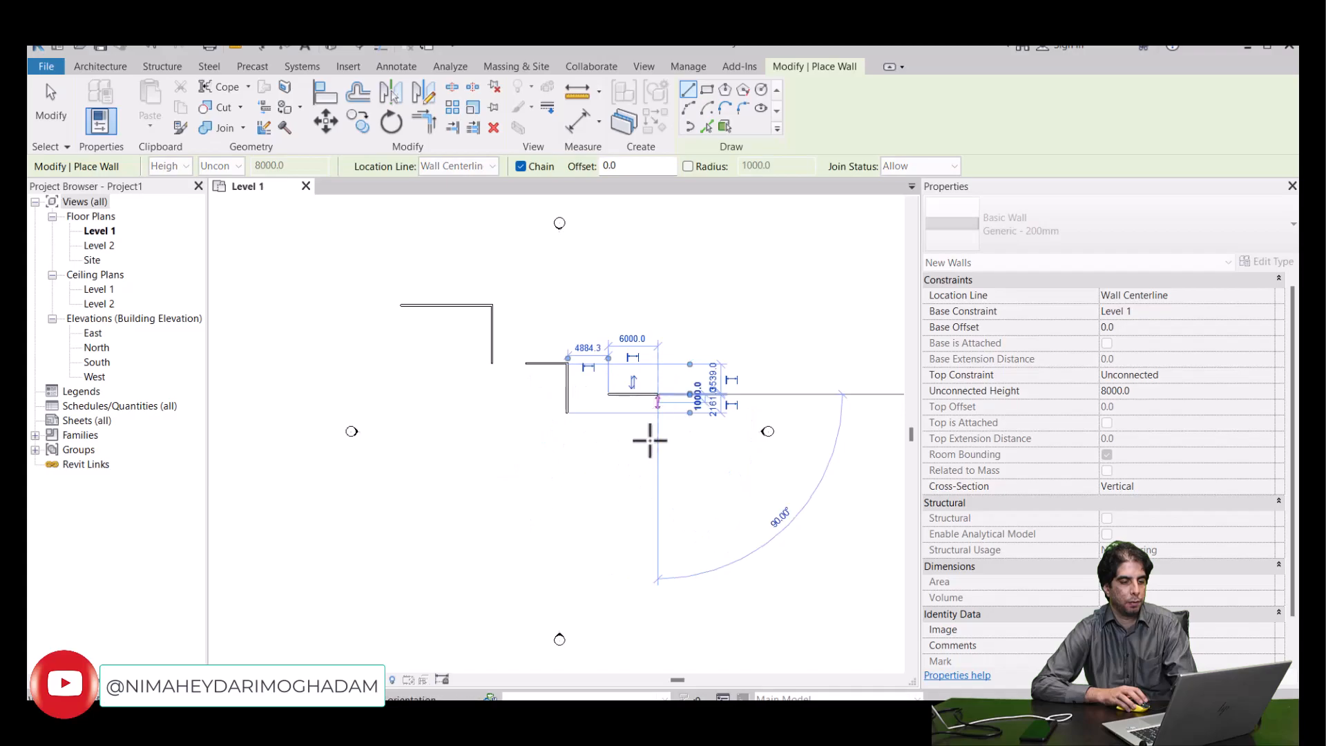
click(646, 459)
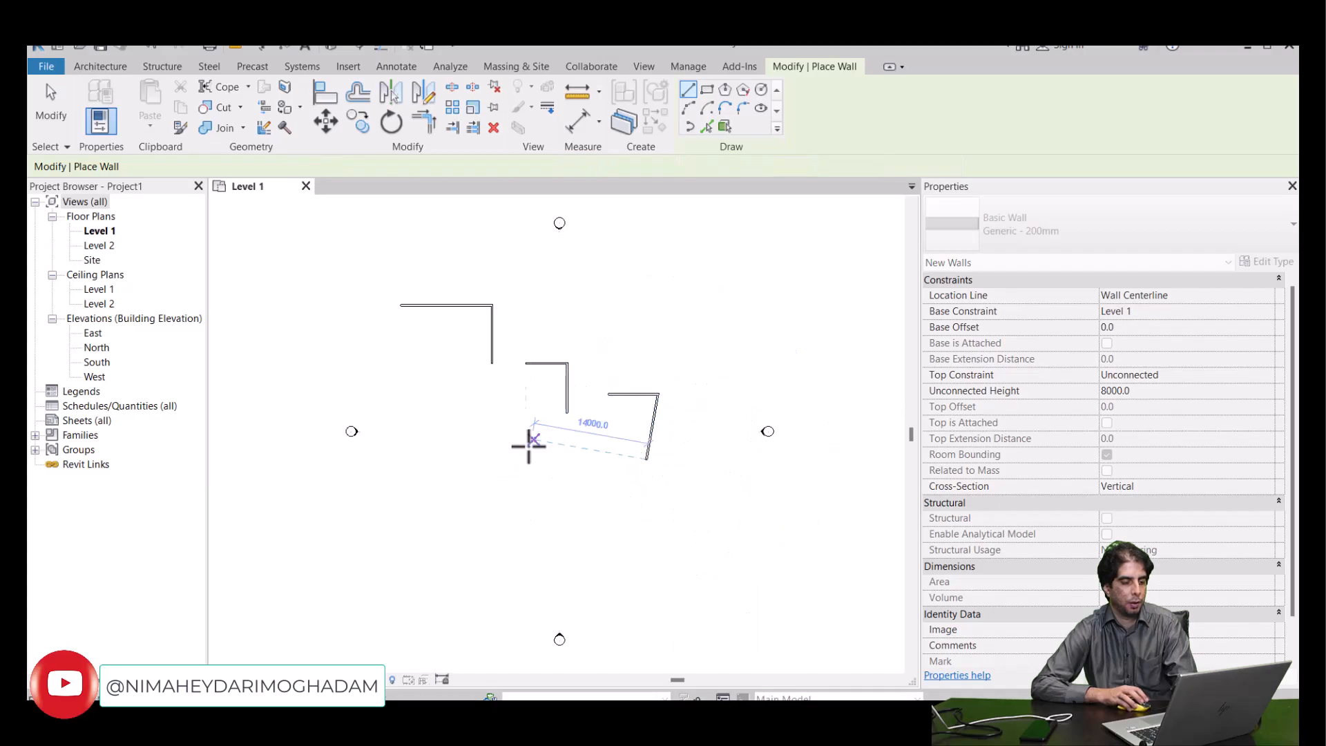
key(Escape)
- Draw a horizontal wall about 4900 mm long below the first L, add a short diagonal wall at 135° rising from its right end, and leave the Wall command
click(451, 446)
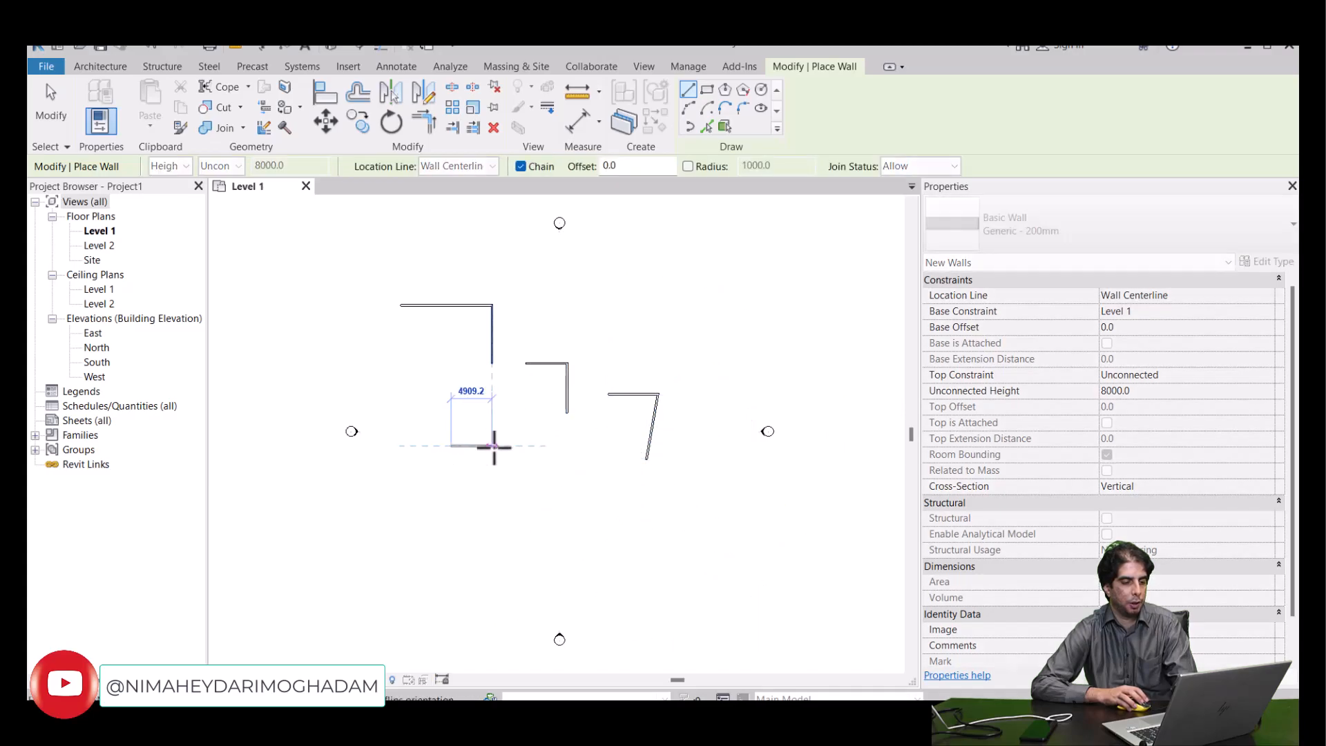
click(506, 427)
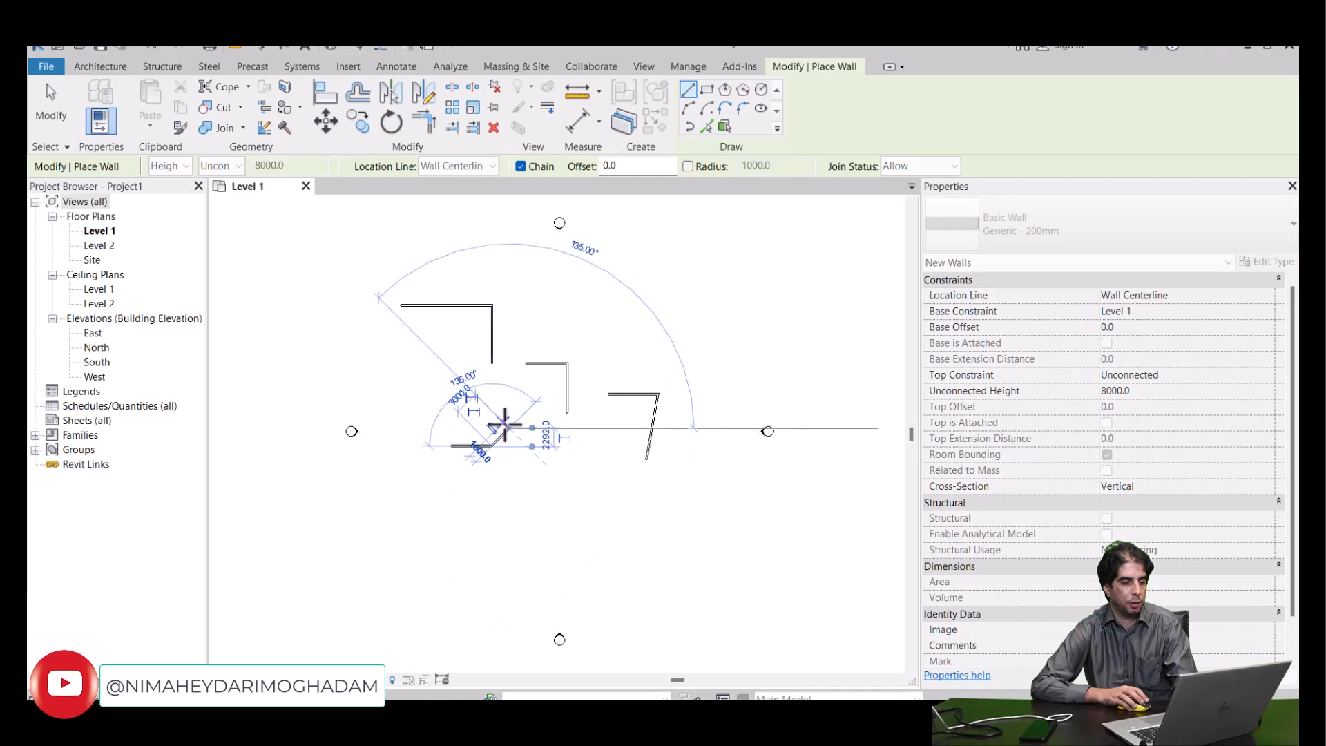
key(Escape)
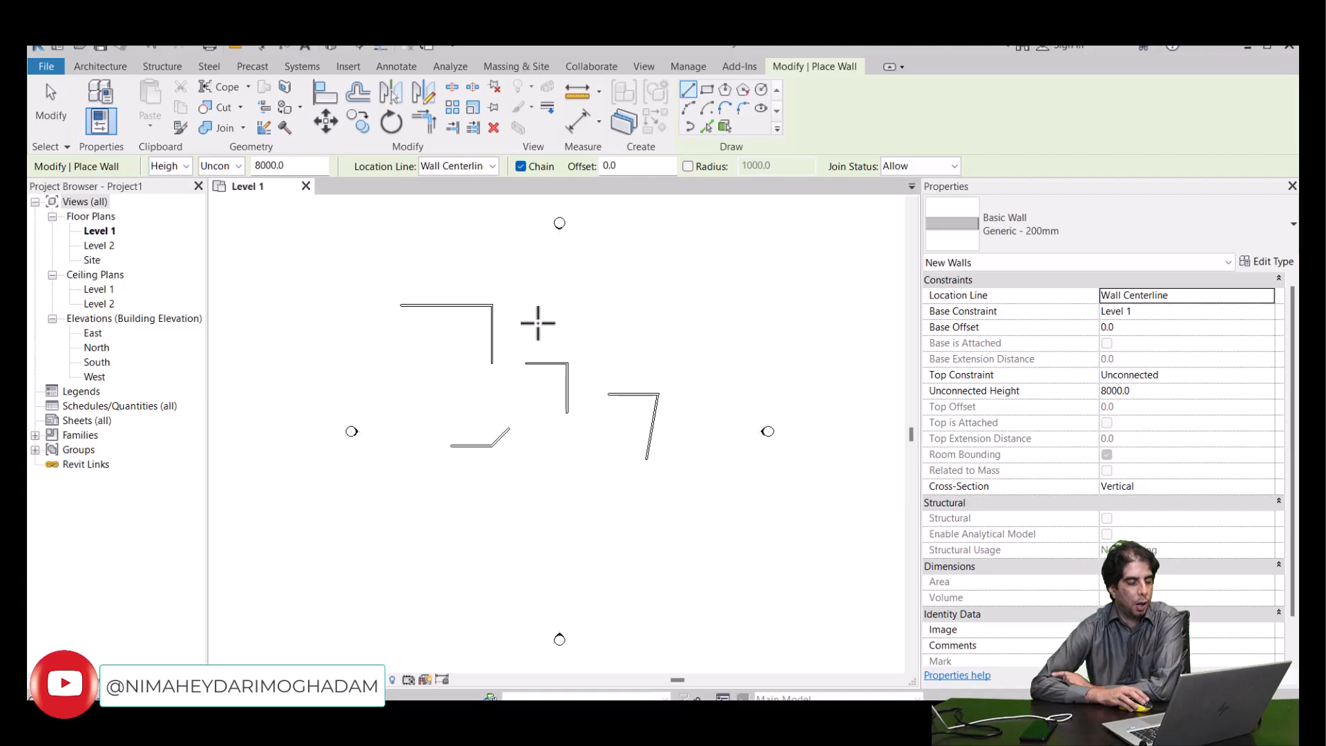
click(56, 108)
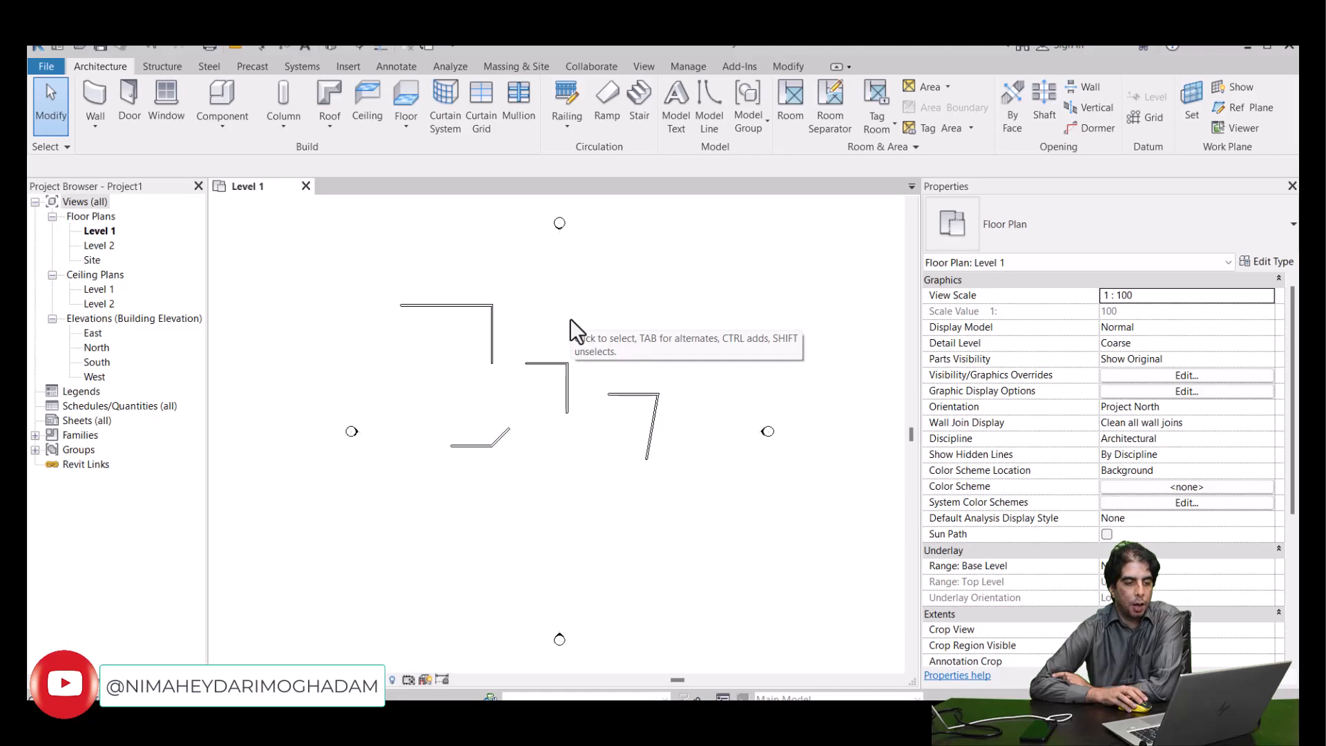
- Select the vertical and horizontal walls of the first L in turn to examine their modify options, and clear the selection
scroll(570, 318, up, 3)
scroll(550, 325, up, 1)
click(458, 339)
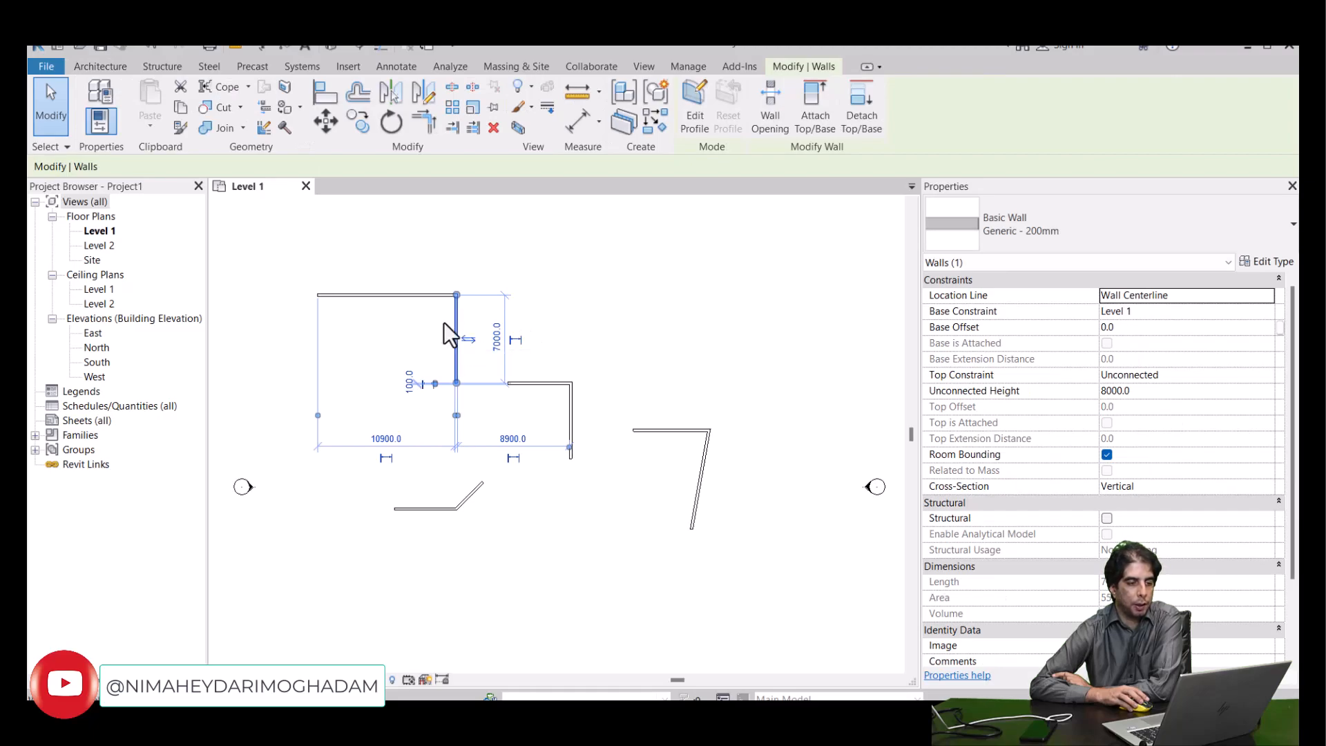
click(417, 298)
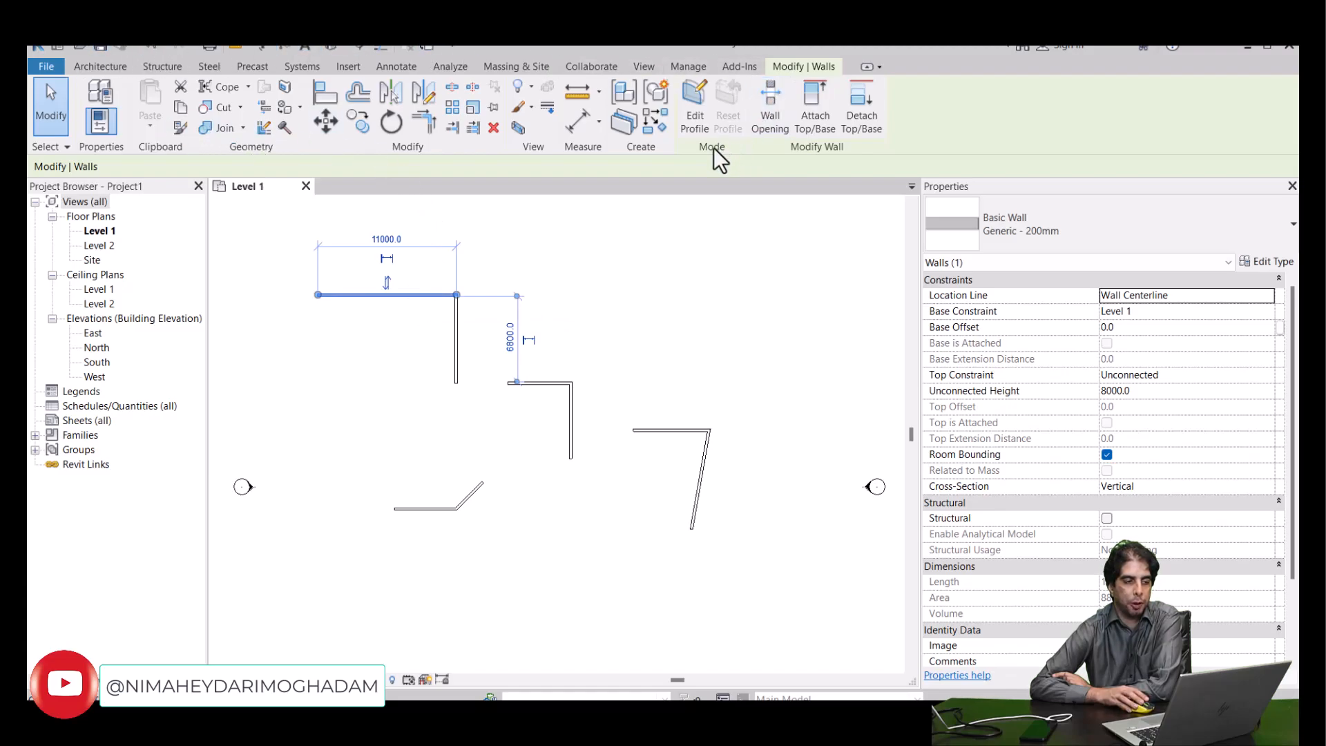
key(Escape)
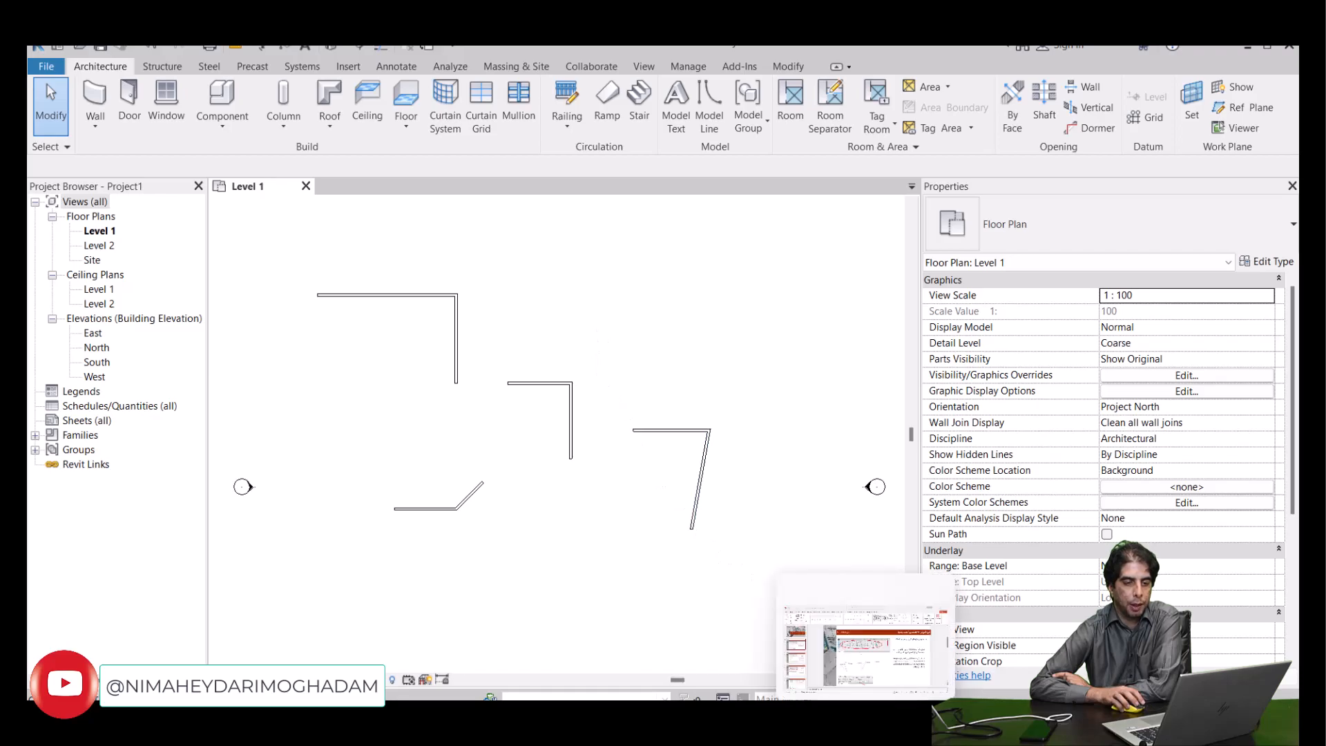
- Switch to PowerPoint, read the slide notes on the Modify tools and wall height or depth, and return to Revit
click(864, 716)
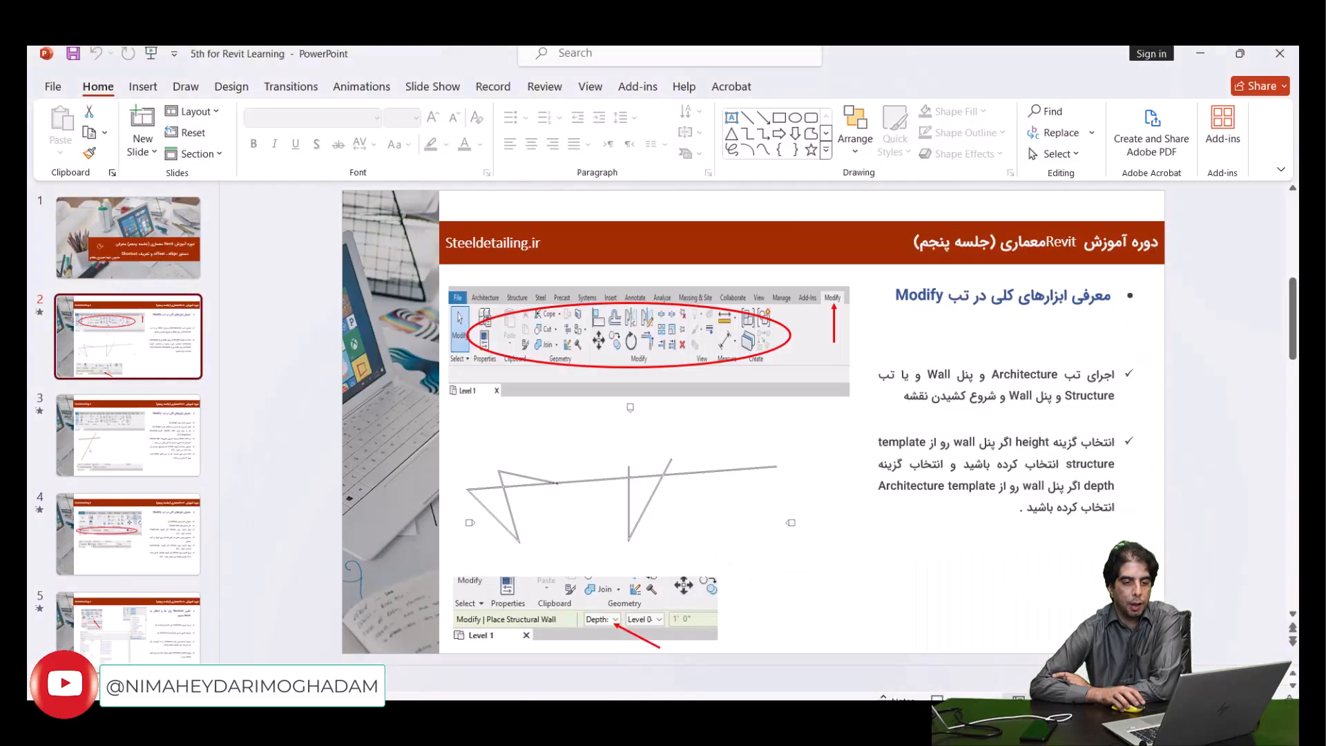
click(975, 452)
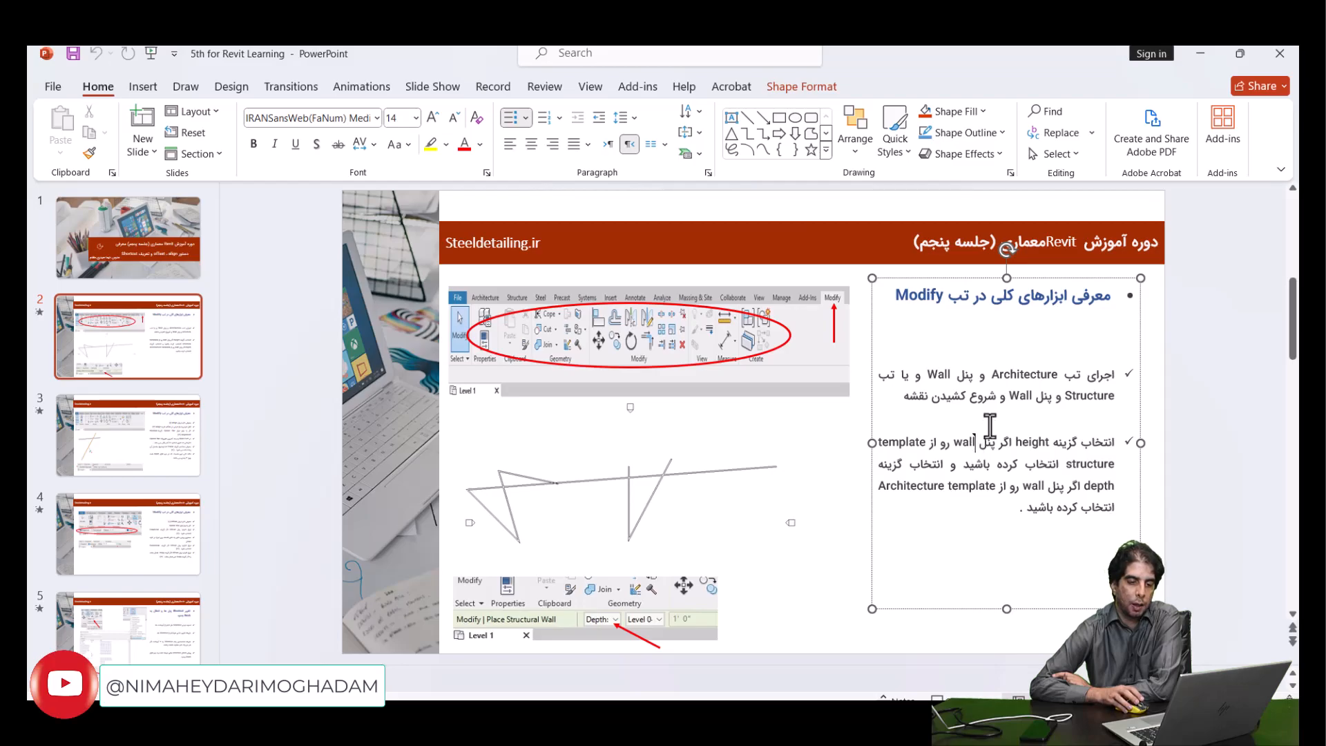
click(1200, 59)
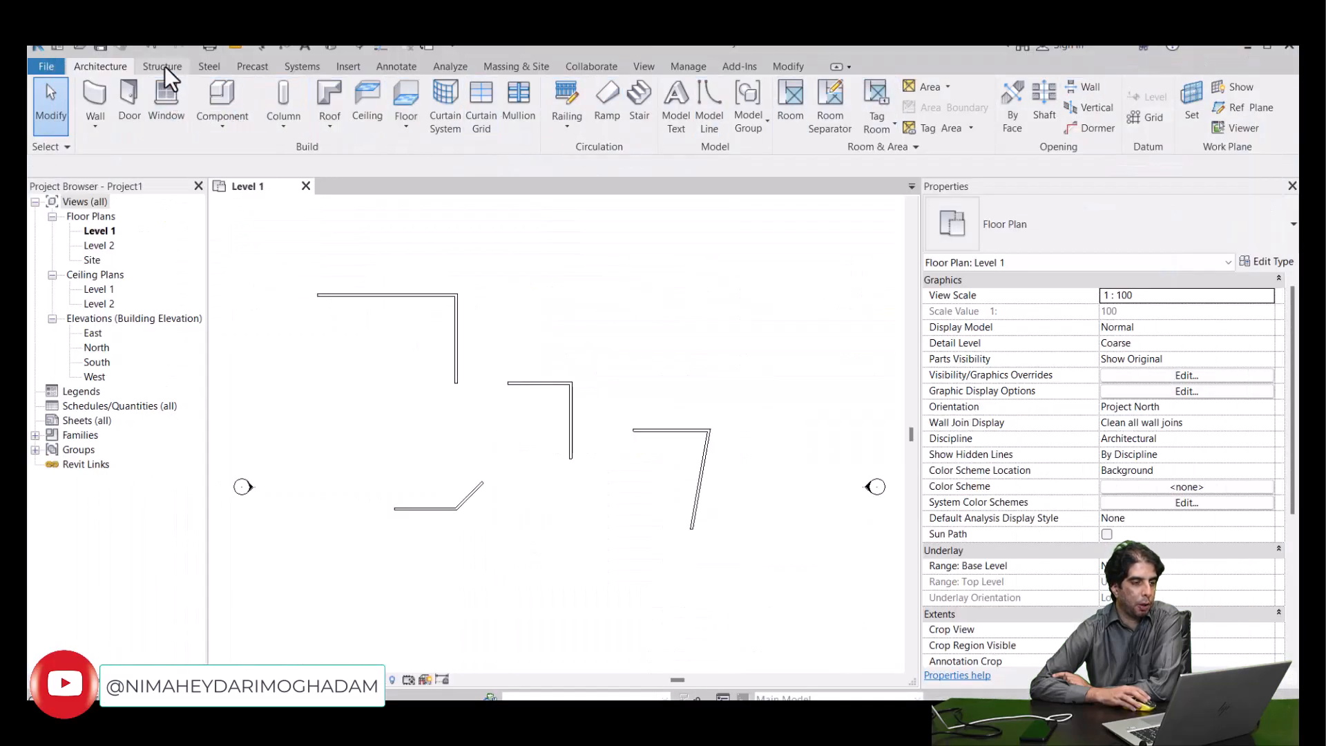
- Place one horizontal structural wall right of the first L using the Depth option, ending the chain after one segment
click(164, 66)
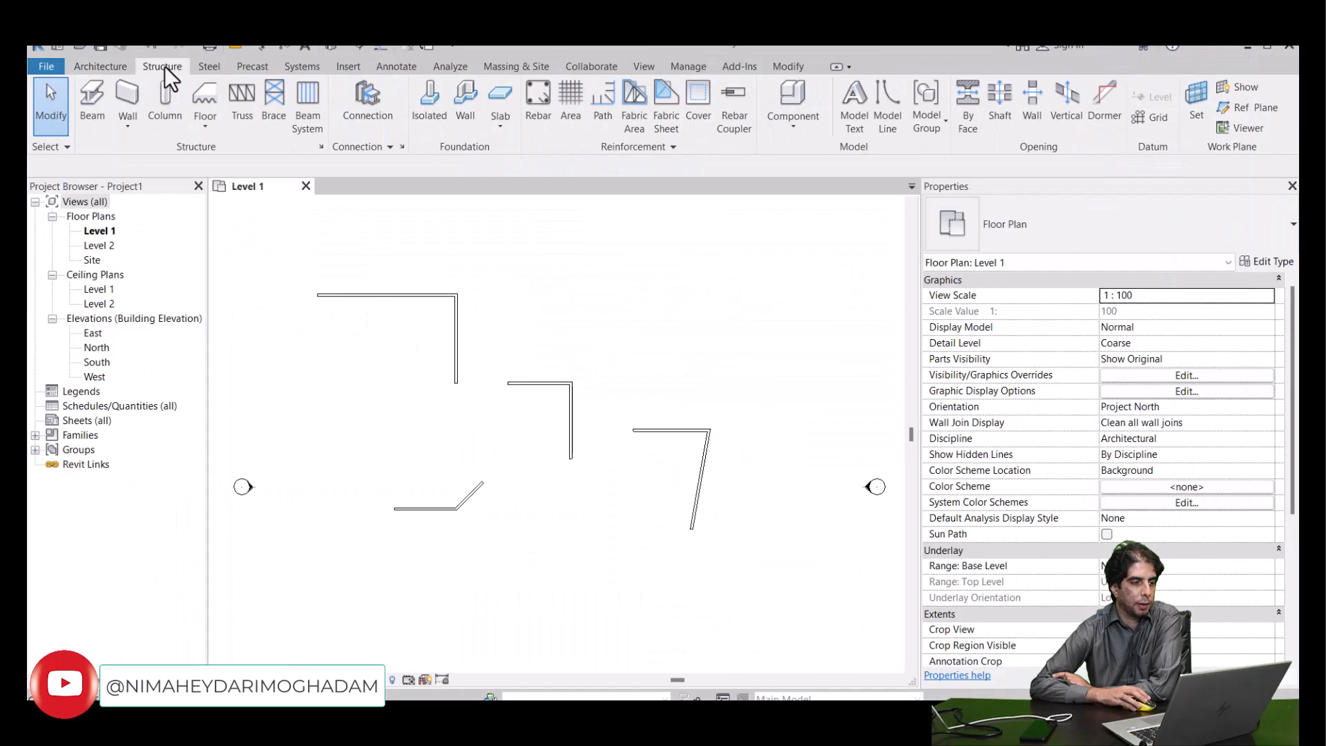
click(131, 99)
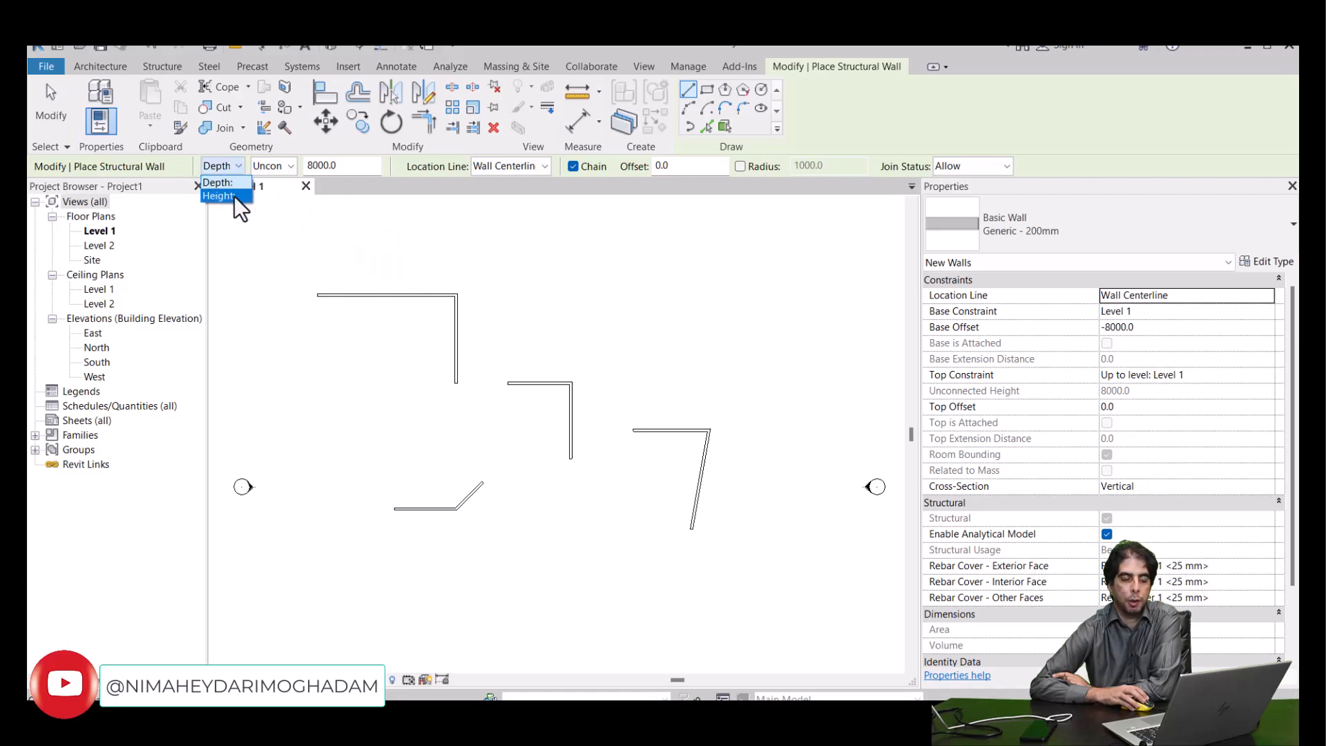
click(235, 183)
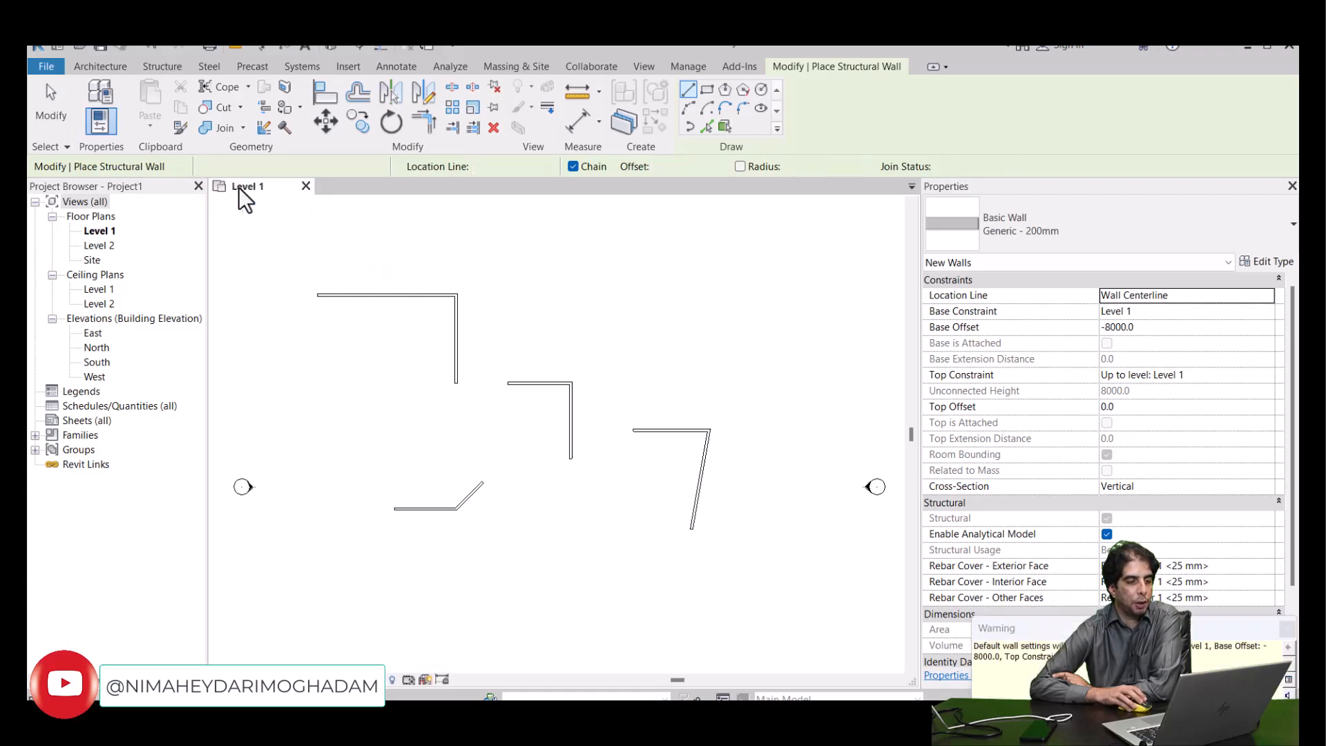
click(556, 295)
click(647, 295)
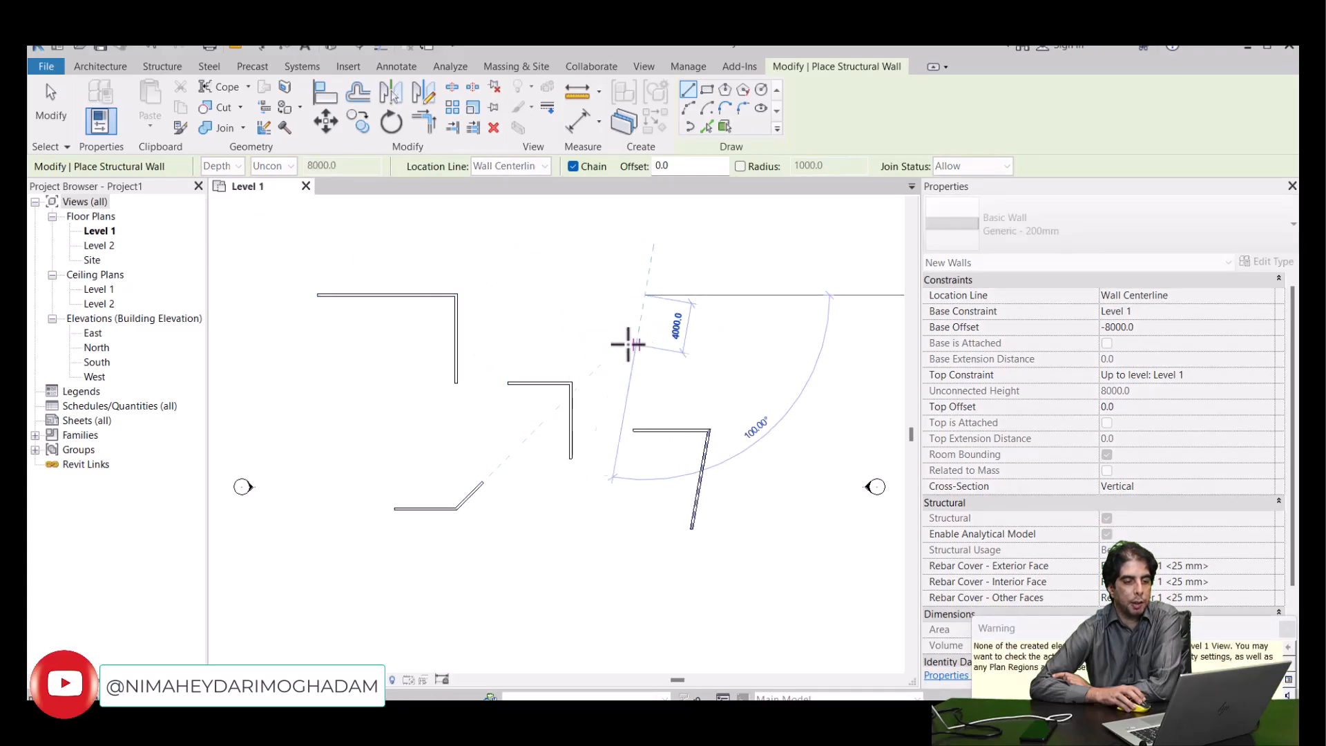
right_click(667, 305)
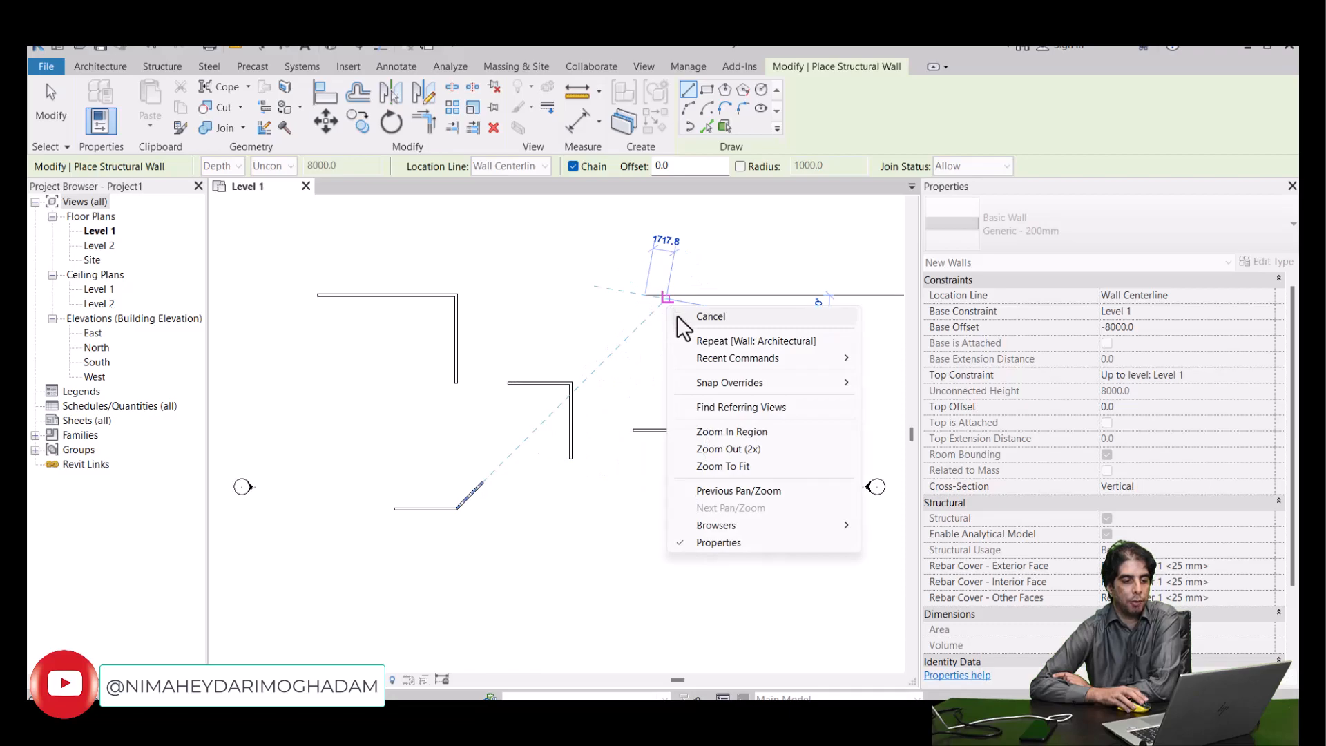
click(677, 315)
- Switch the structural wall placement to Height, place one short horizontal wall right of the first L, and leave the command
scroll(636, 329, down, 2)
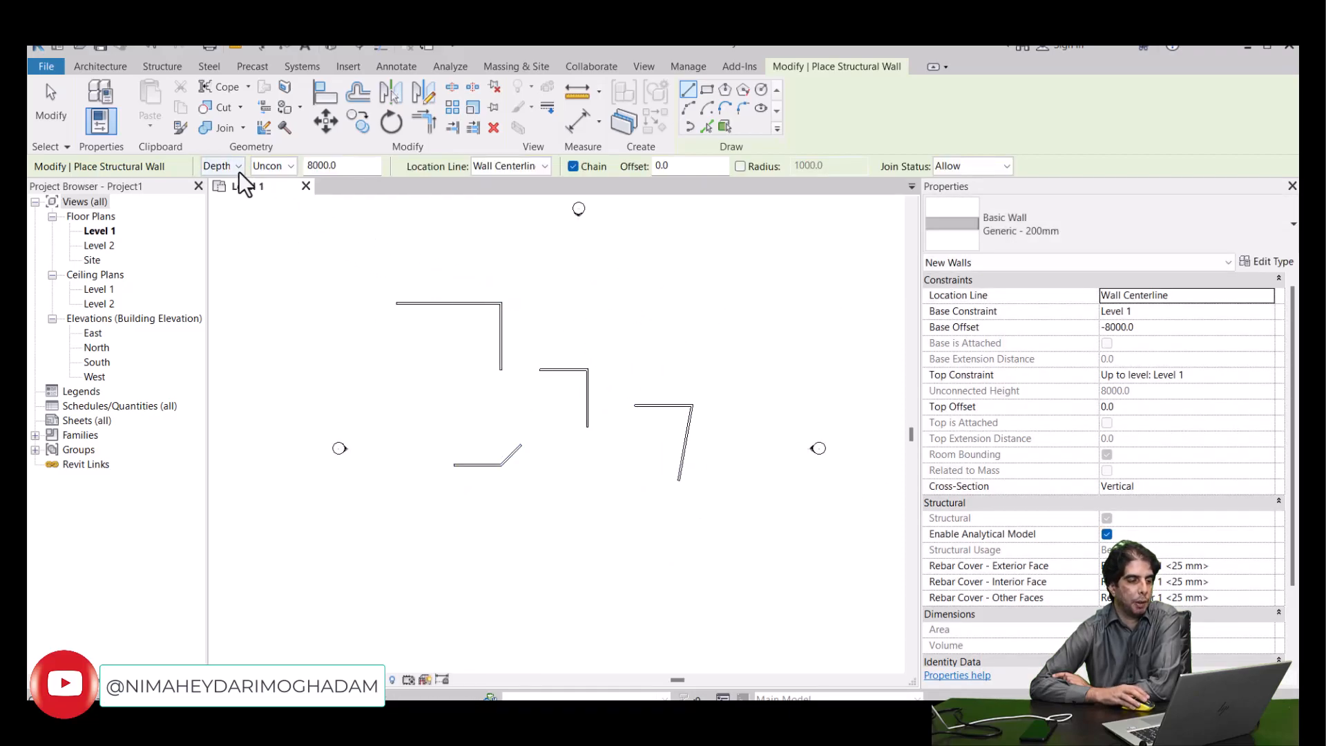
click(238, 195)
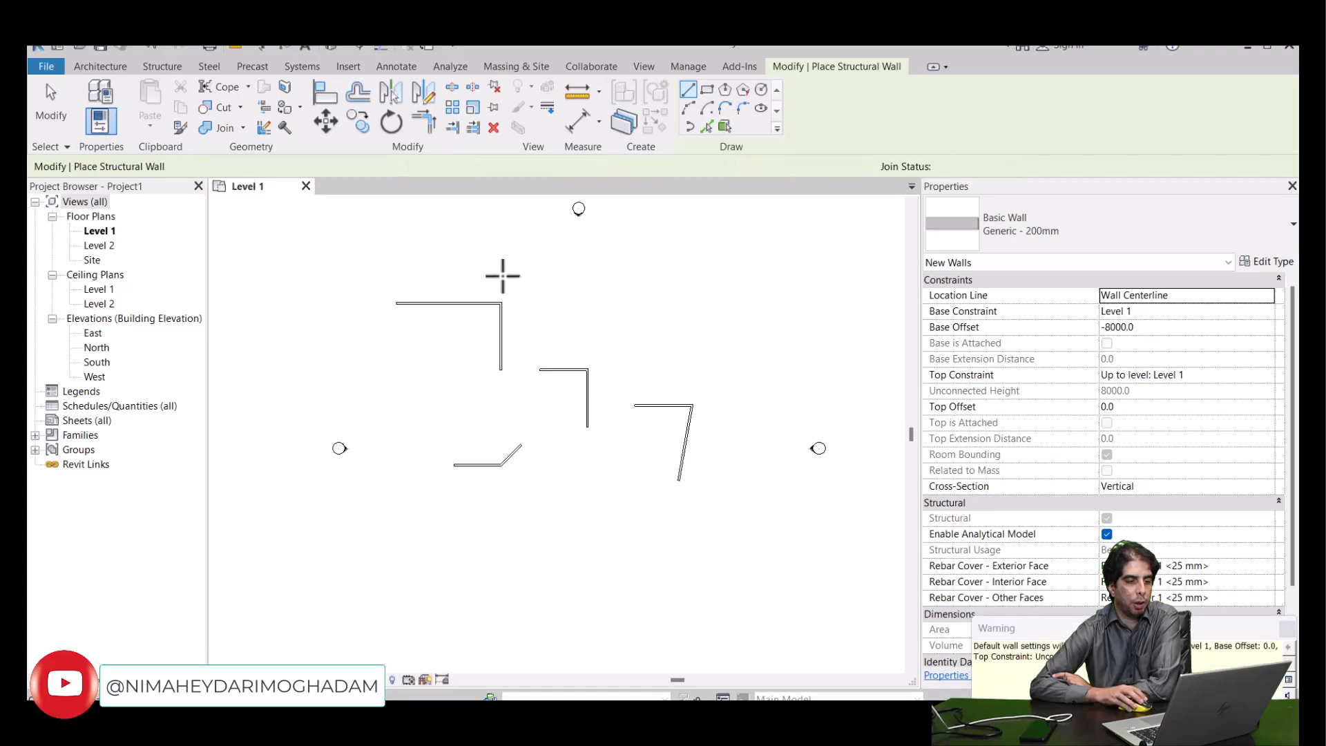
click(596, 302)
click(646, 307)
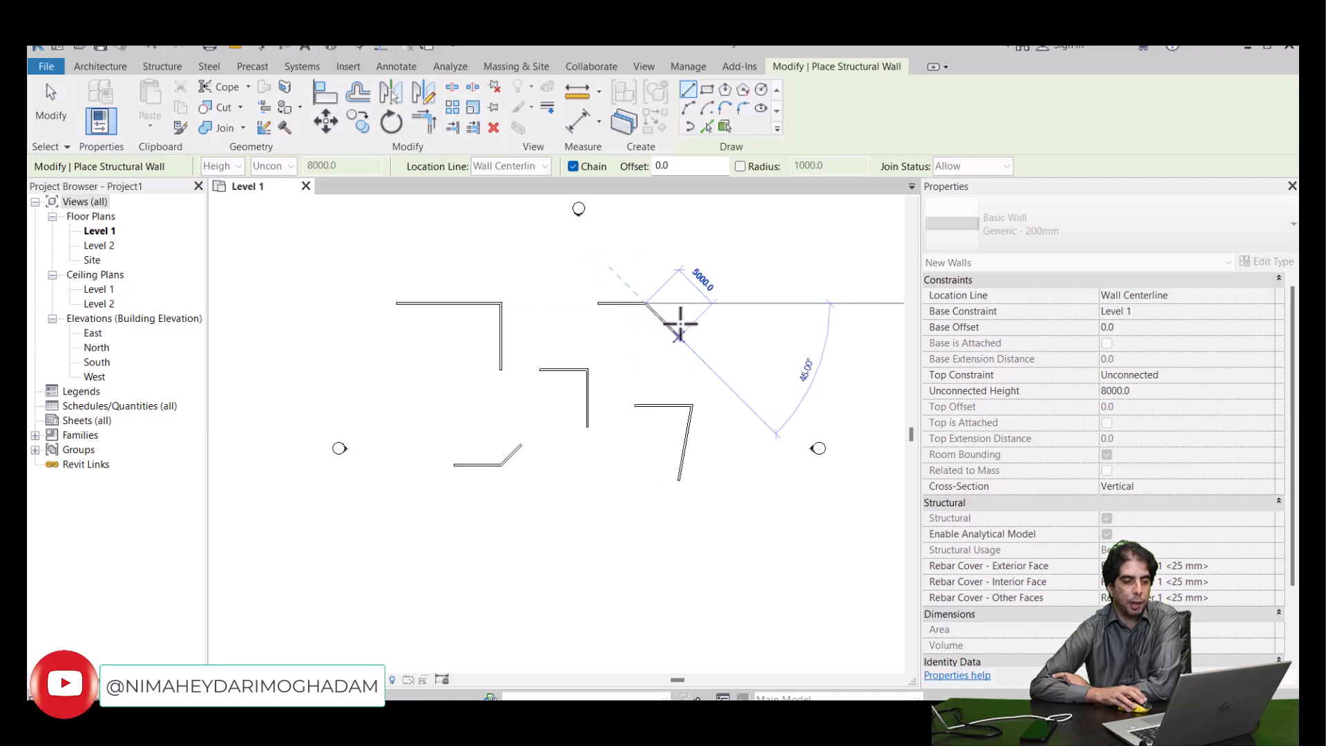
right_click(704, 290)
click(721, 299)
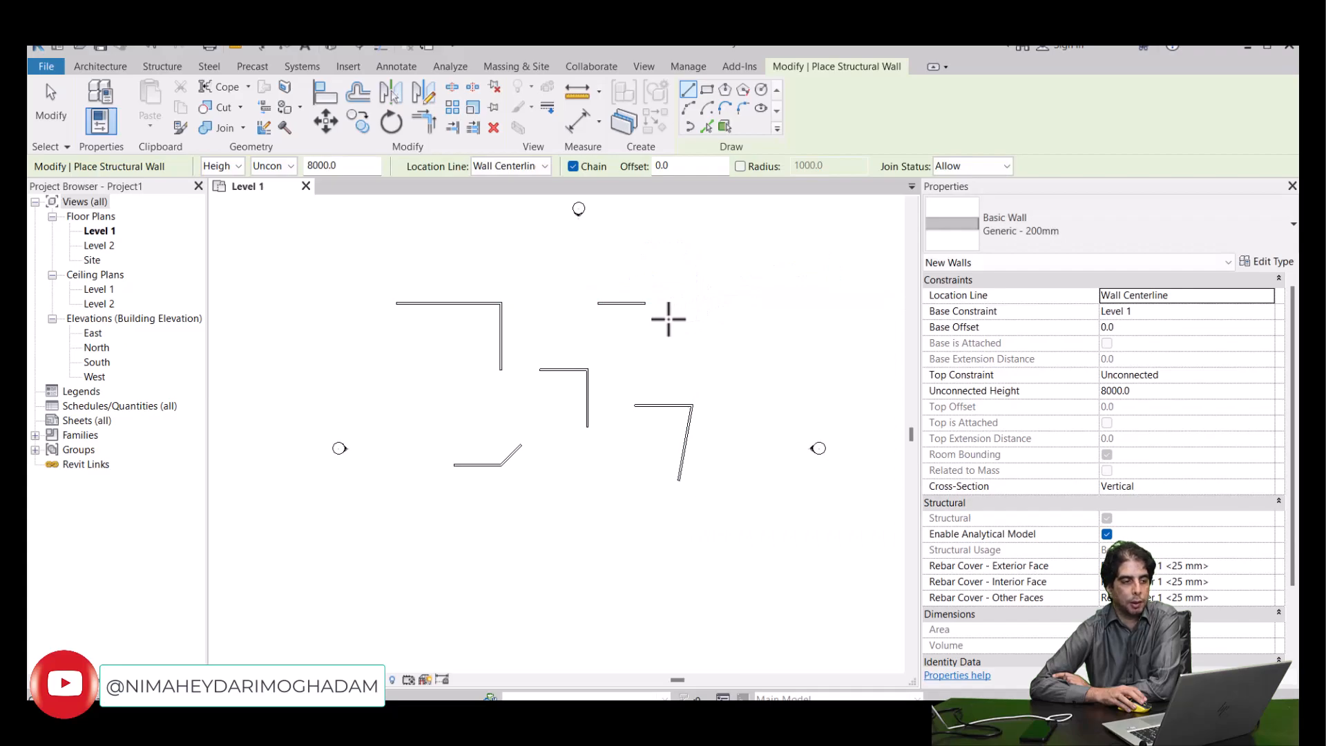
click(43, 101)
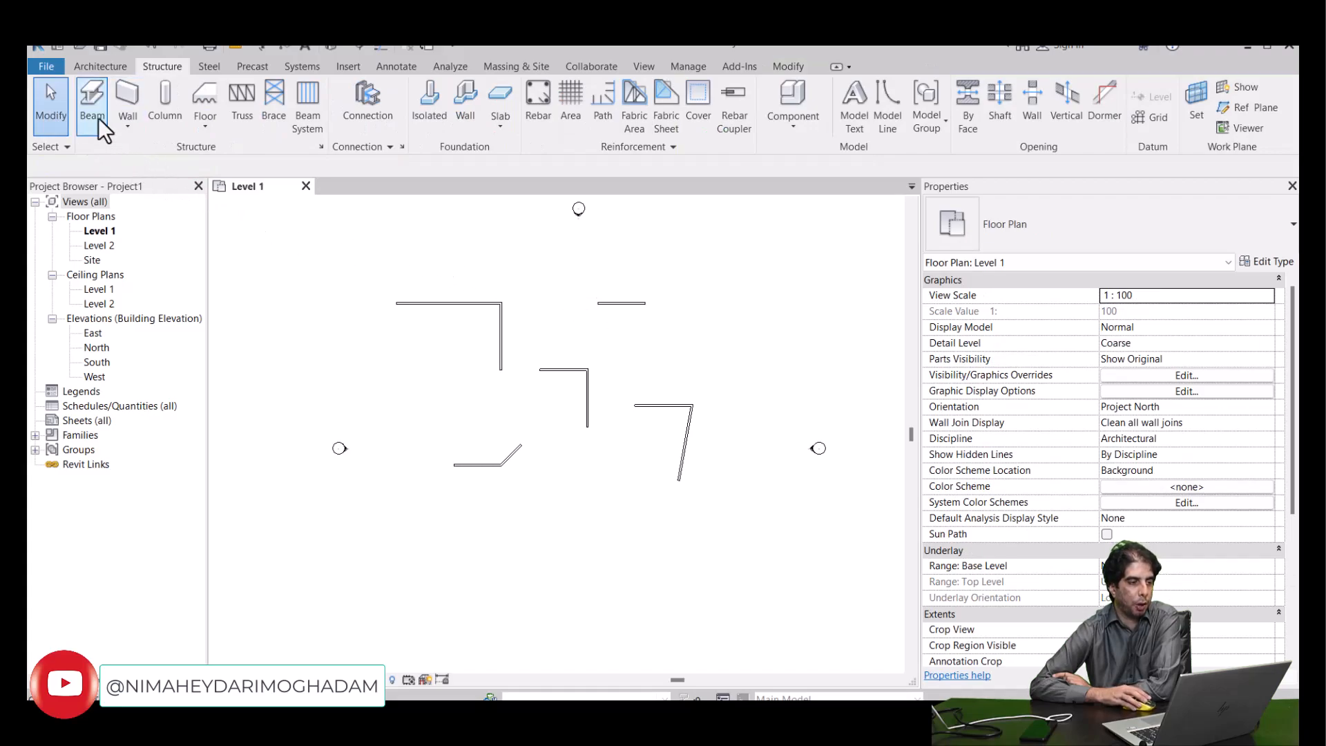
- Delete the short horizontal structural wall right of the first L
click(101, 68)
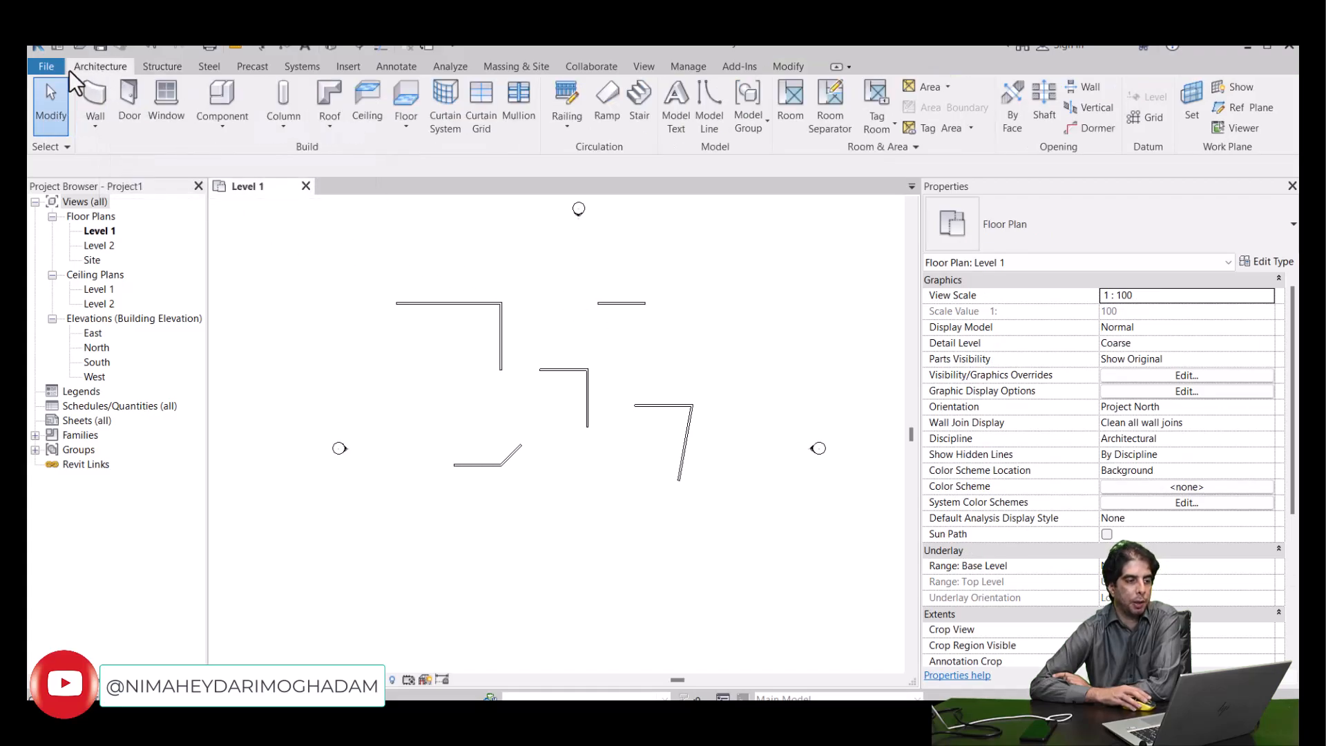
click(584, 329)
key(Delete)
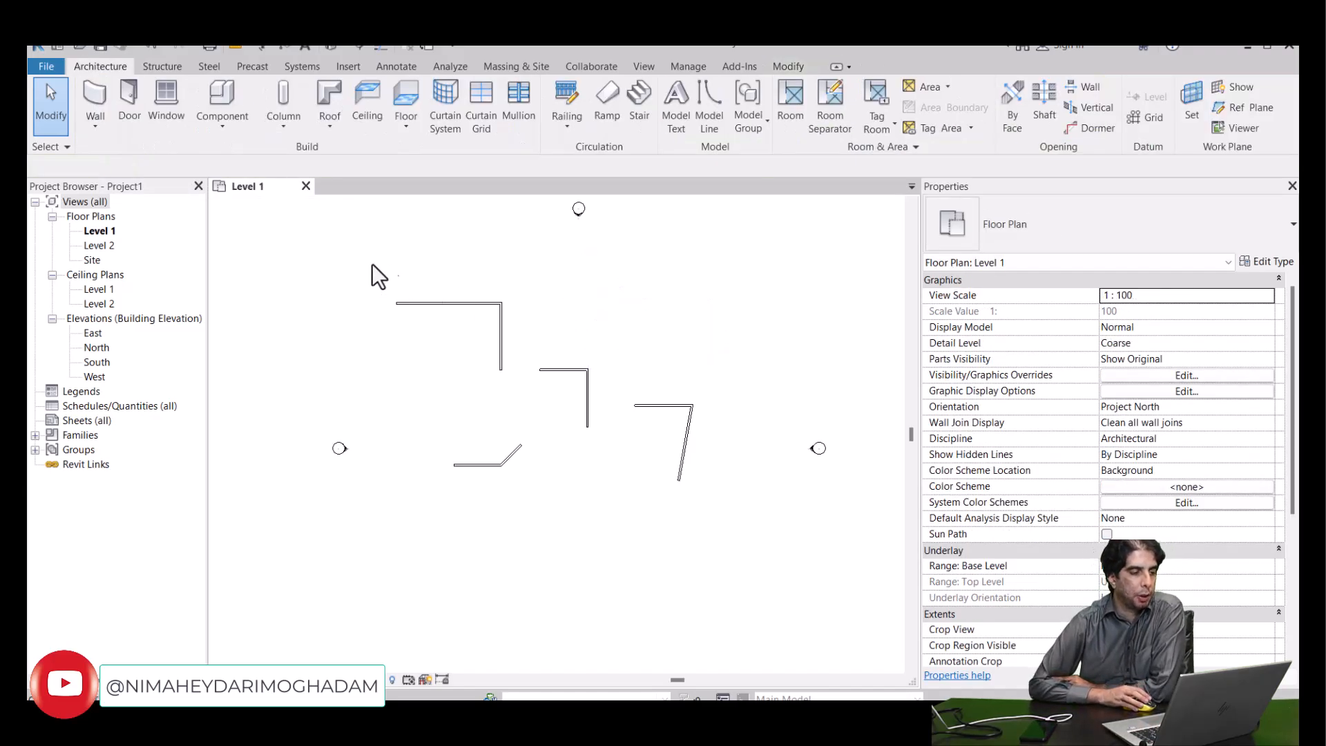
click(162, 67)
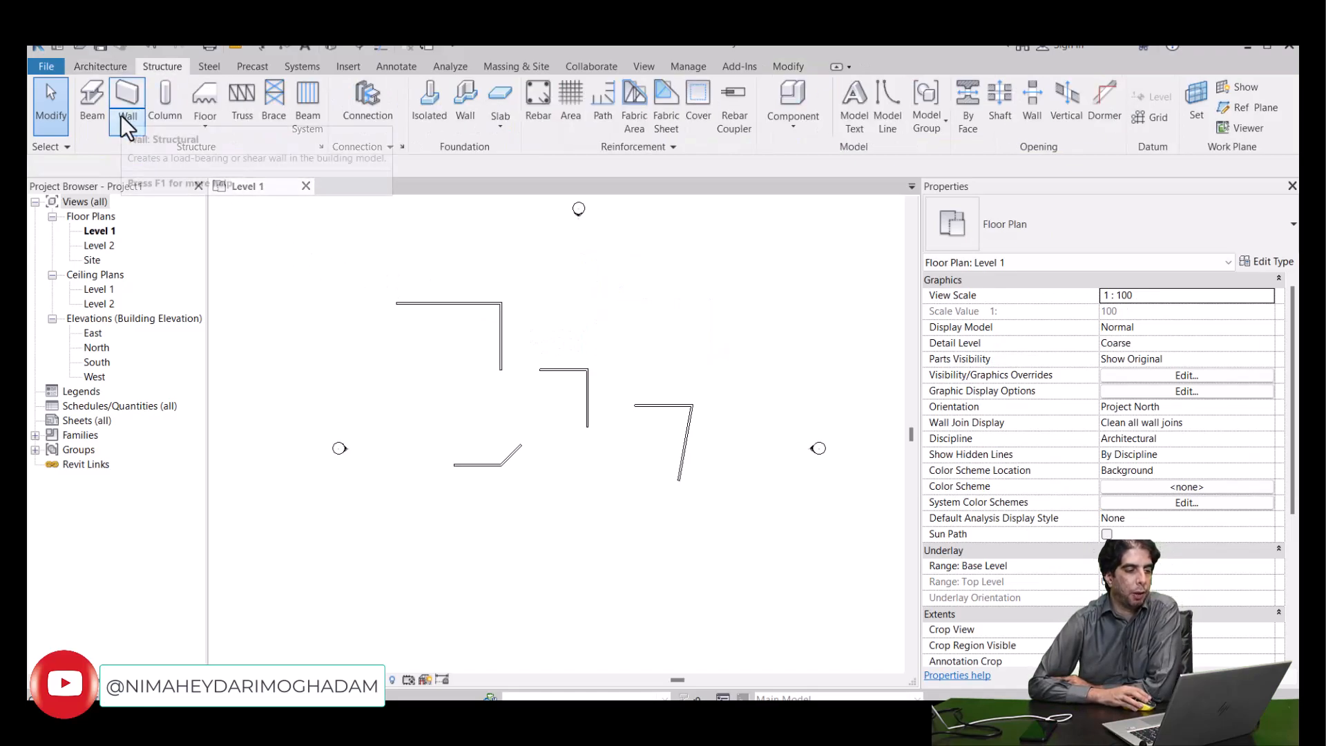
click(105, 72)
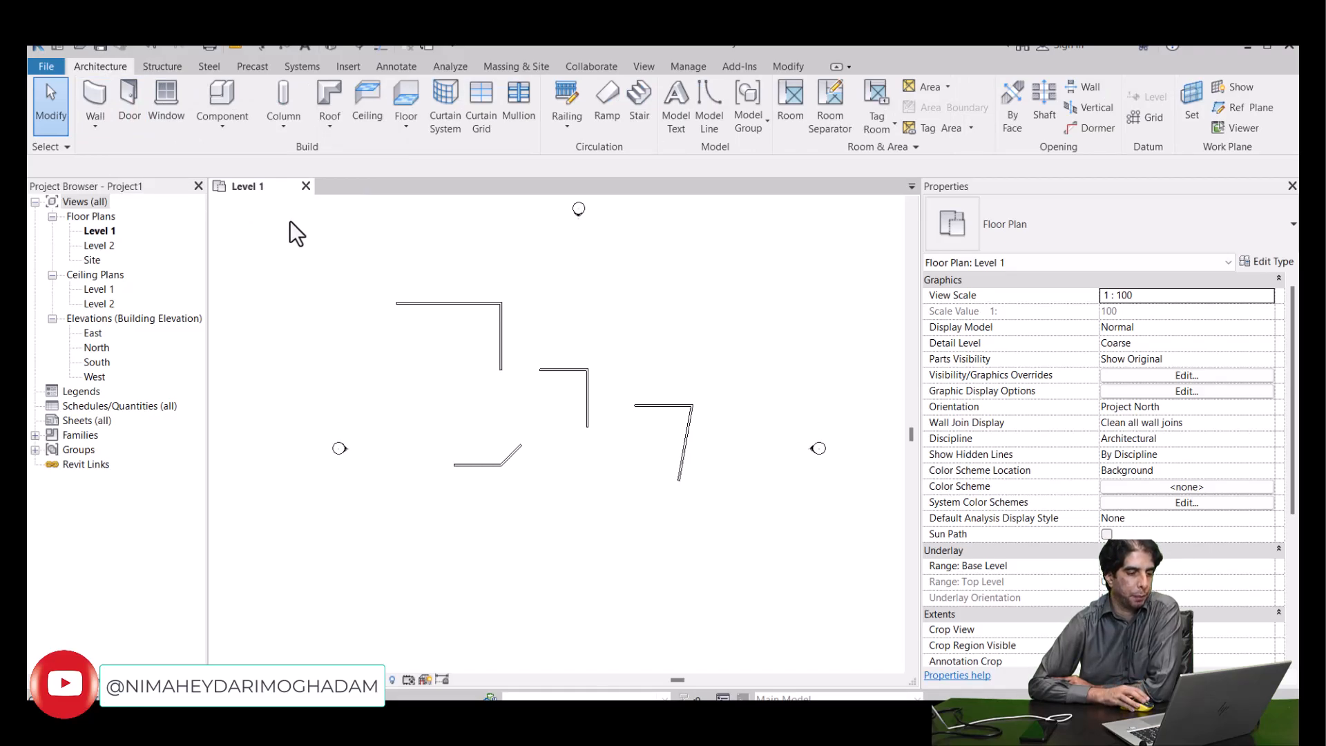
- Align the second L's horizontal wall with the upper face of the first L's horizontal wall, with Prefer set to Wall faces
click(416, 303)
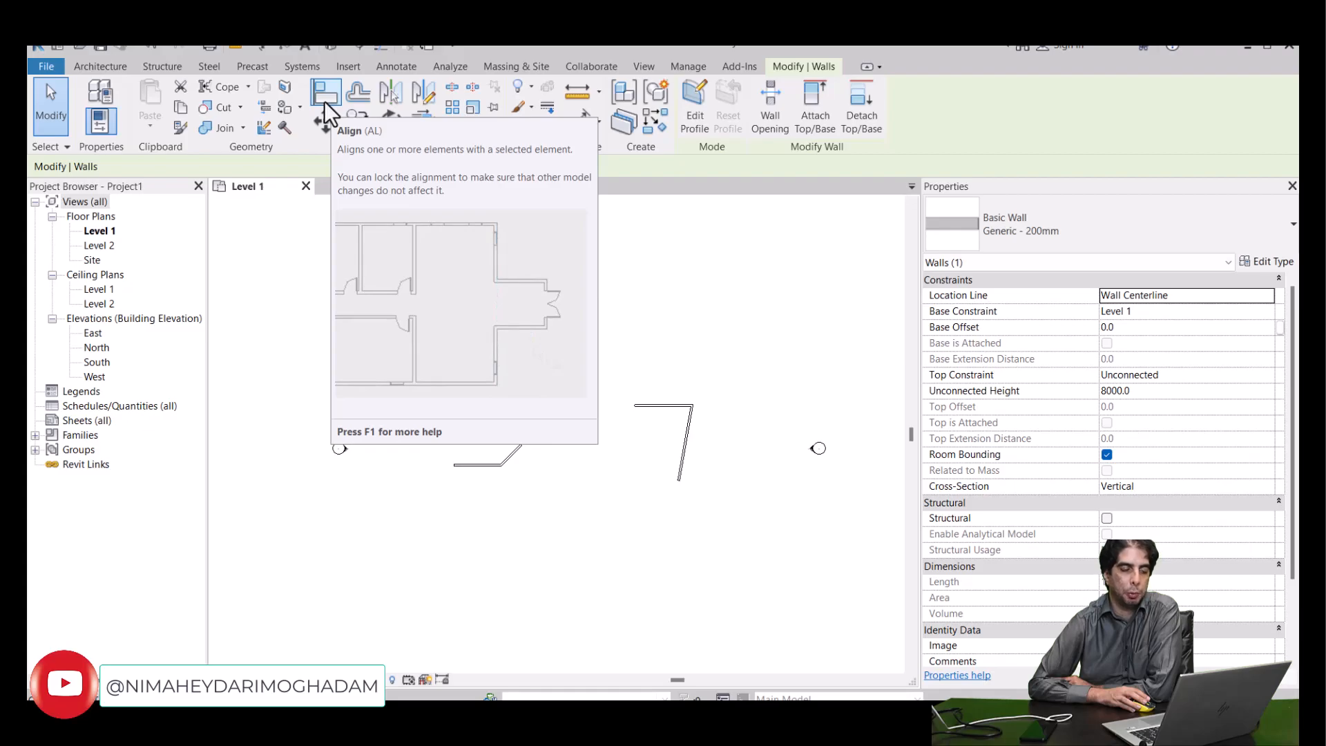
click(299, 268)
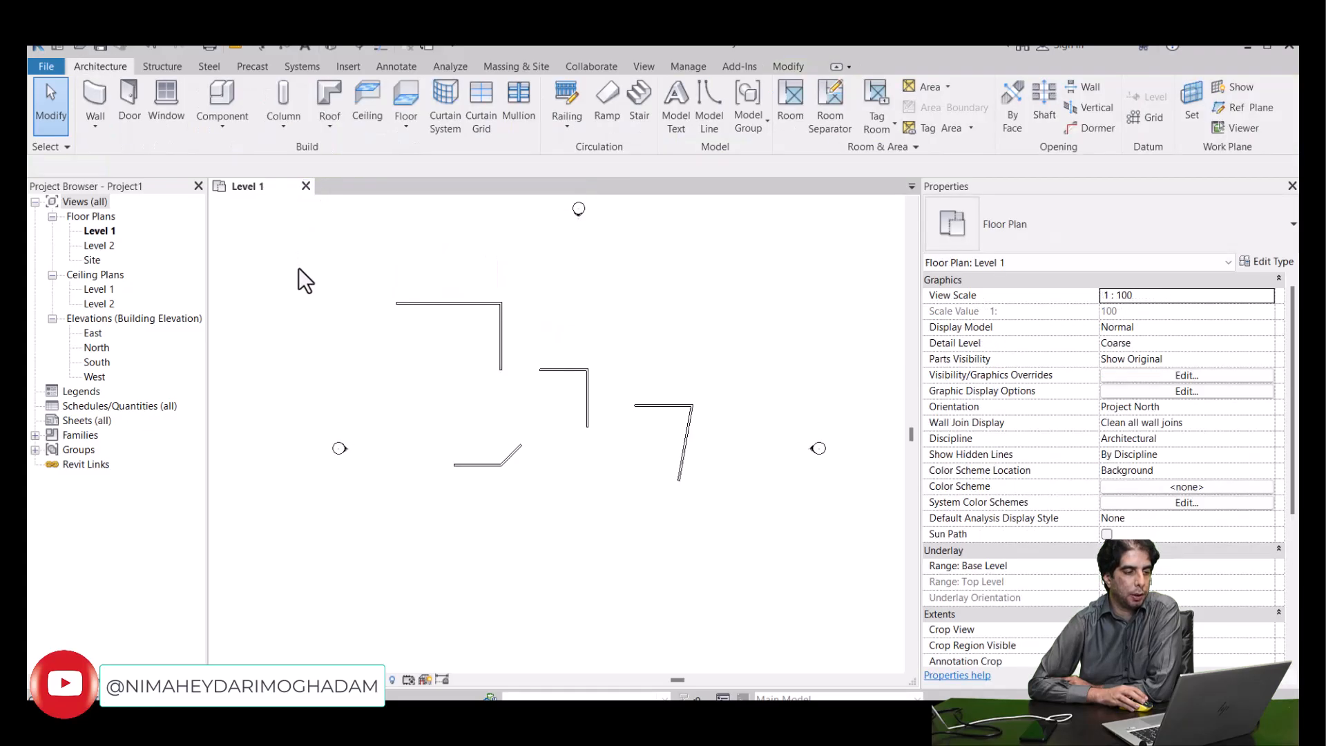
click(412, 302)
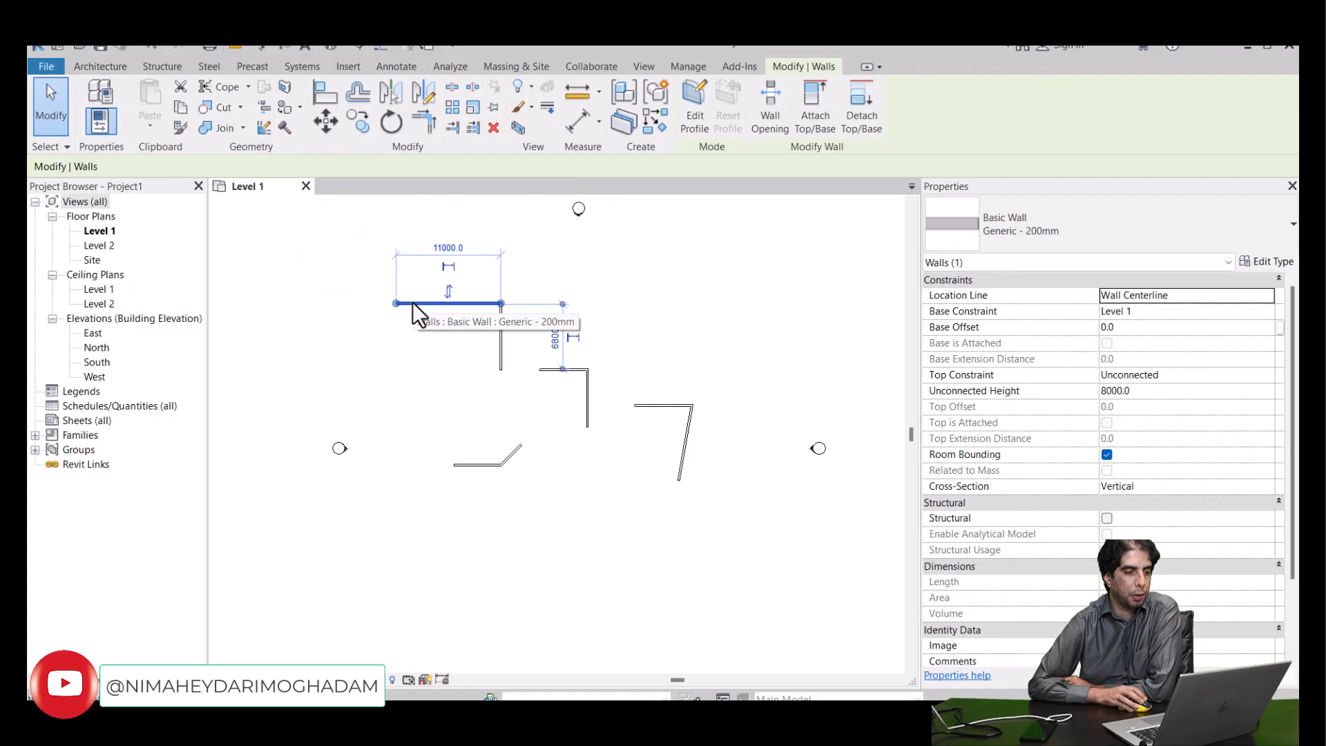
click(318, 100)
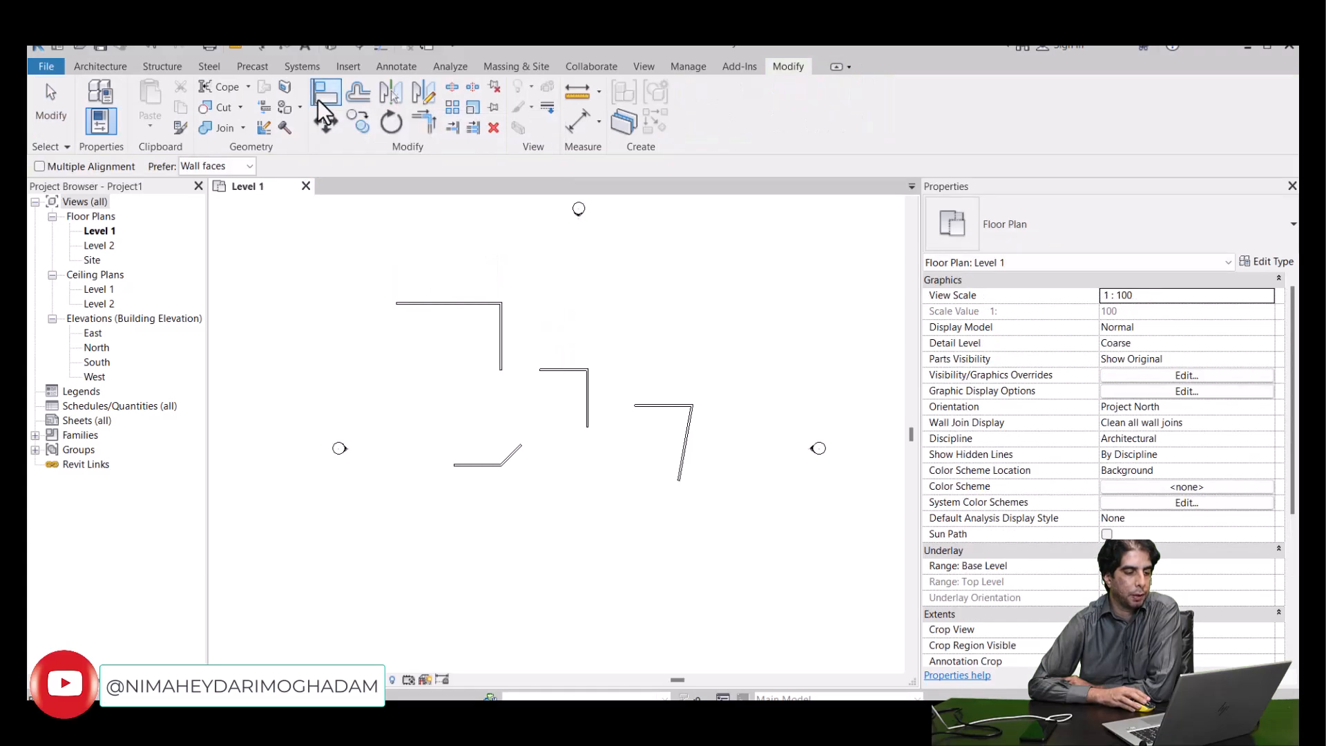
scroll(458, 270, up, 2)
scroll(460, 274, up, 2)
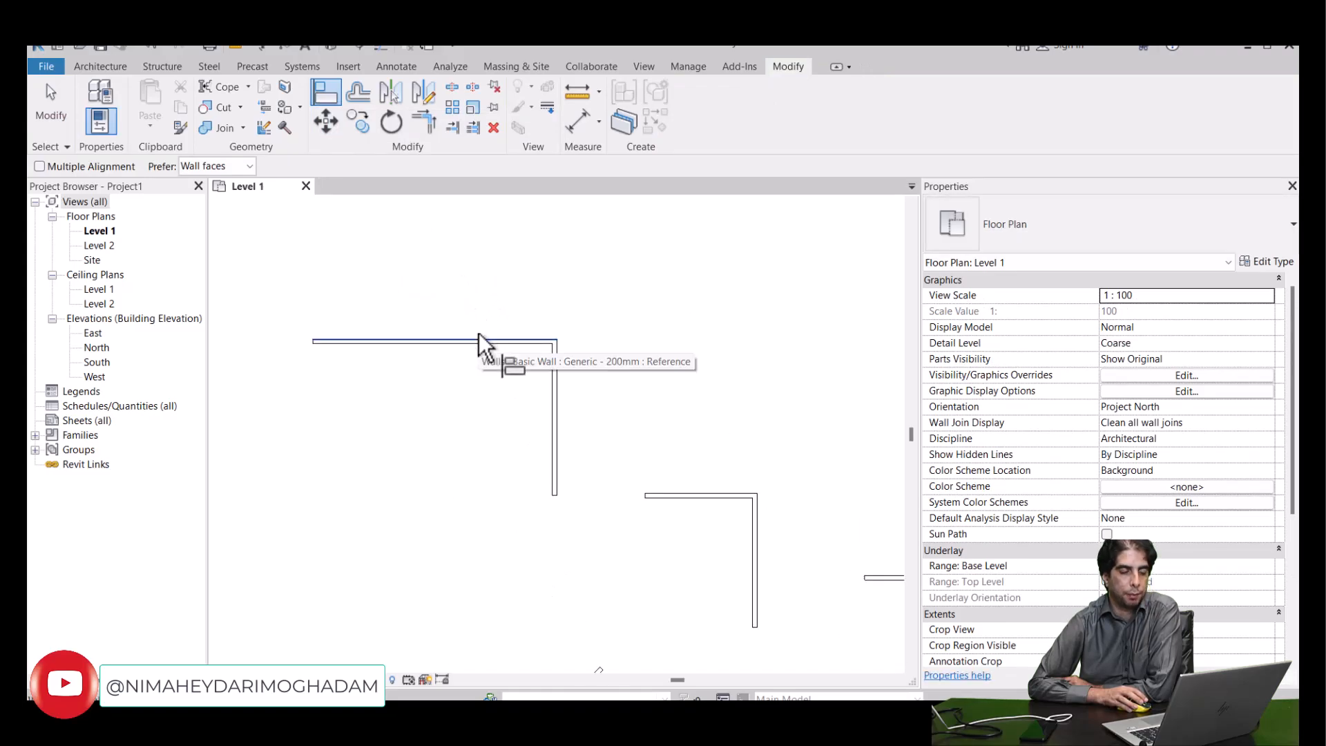
scroll(479, 333, down, 2)
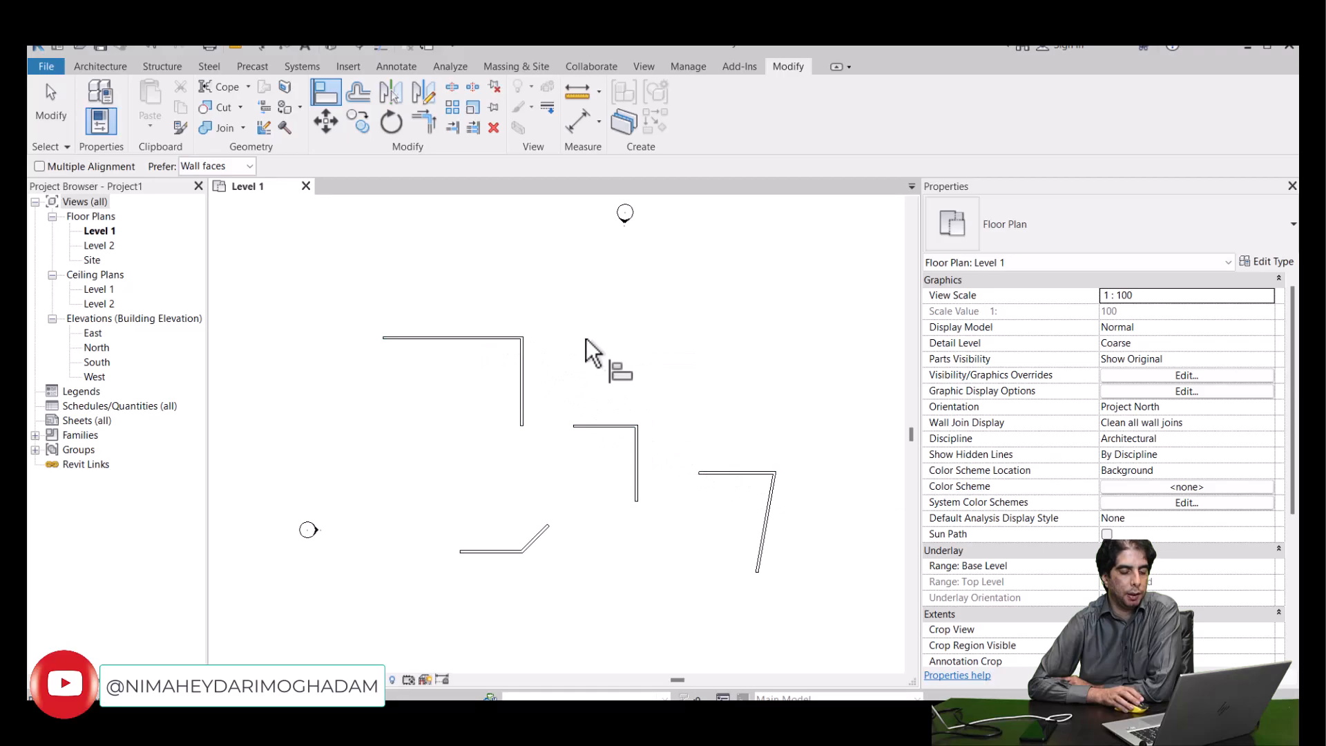
scroll(615, 355, up, 1)
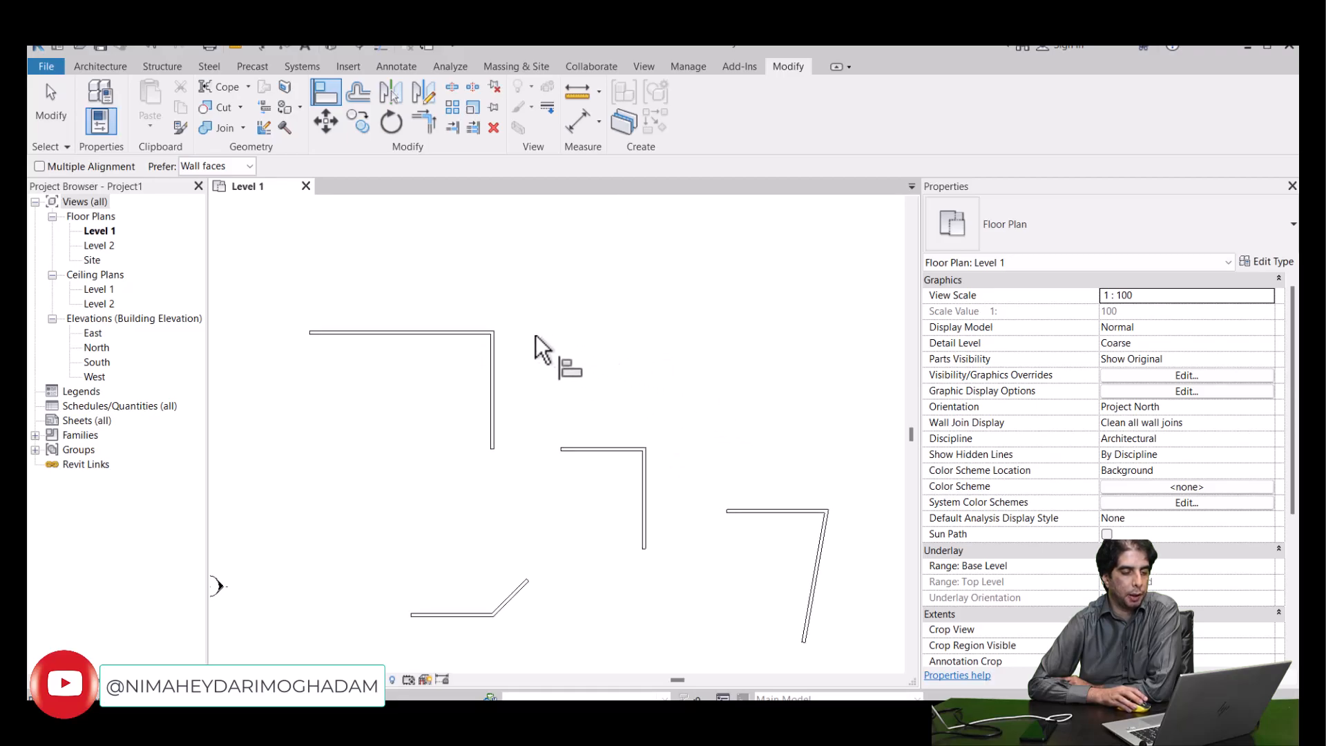
click(453, 331)
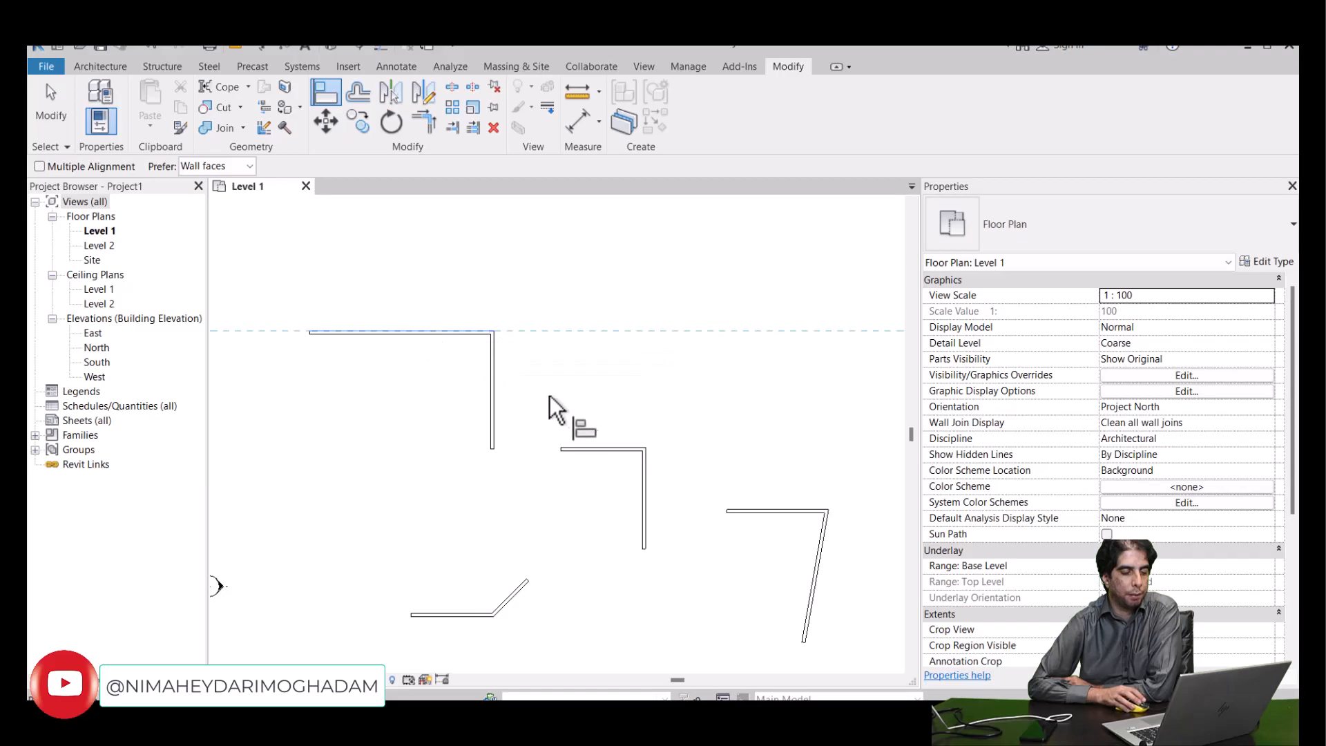
click(586, 445)
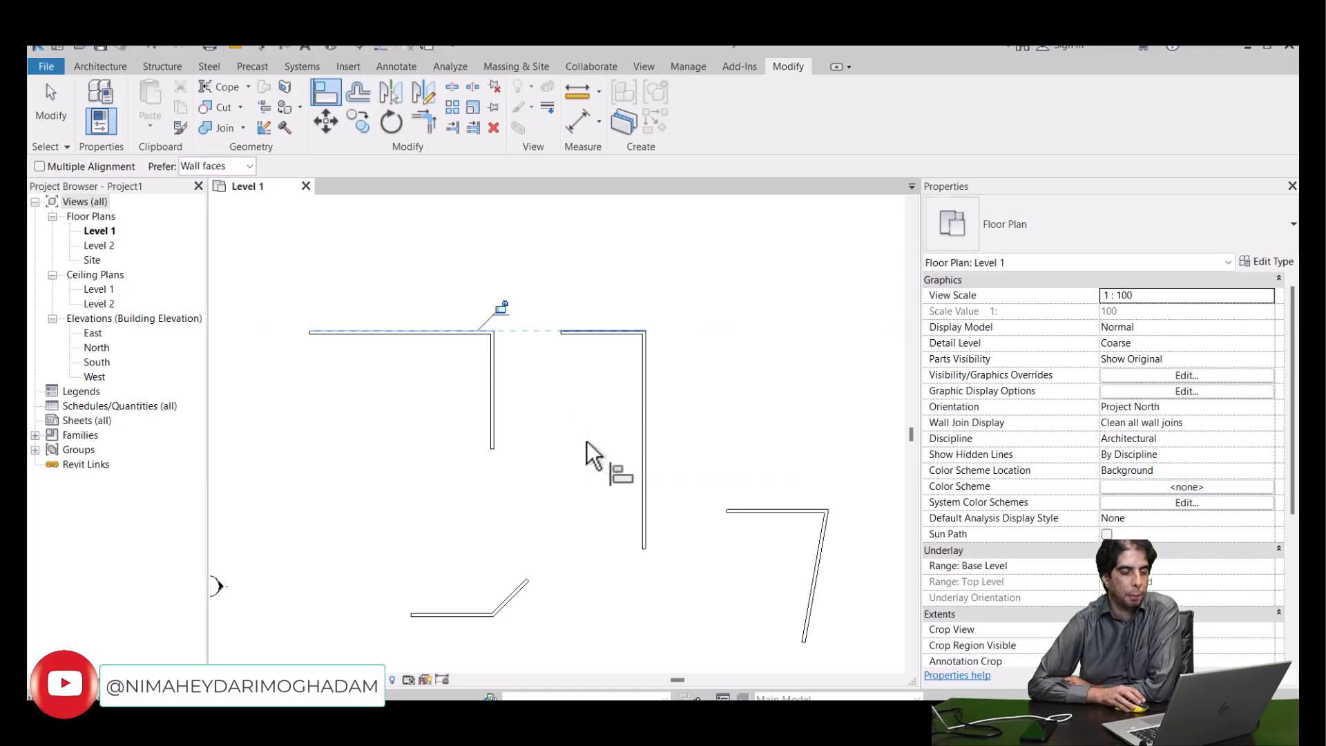
click(752, 506)
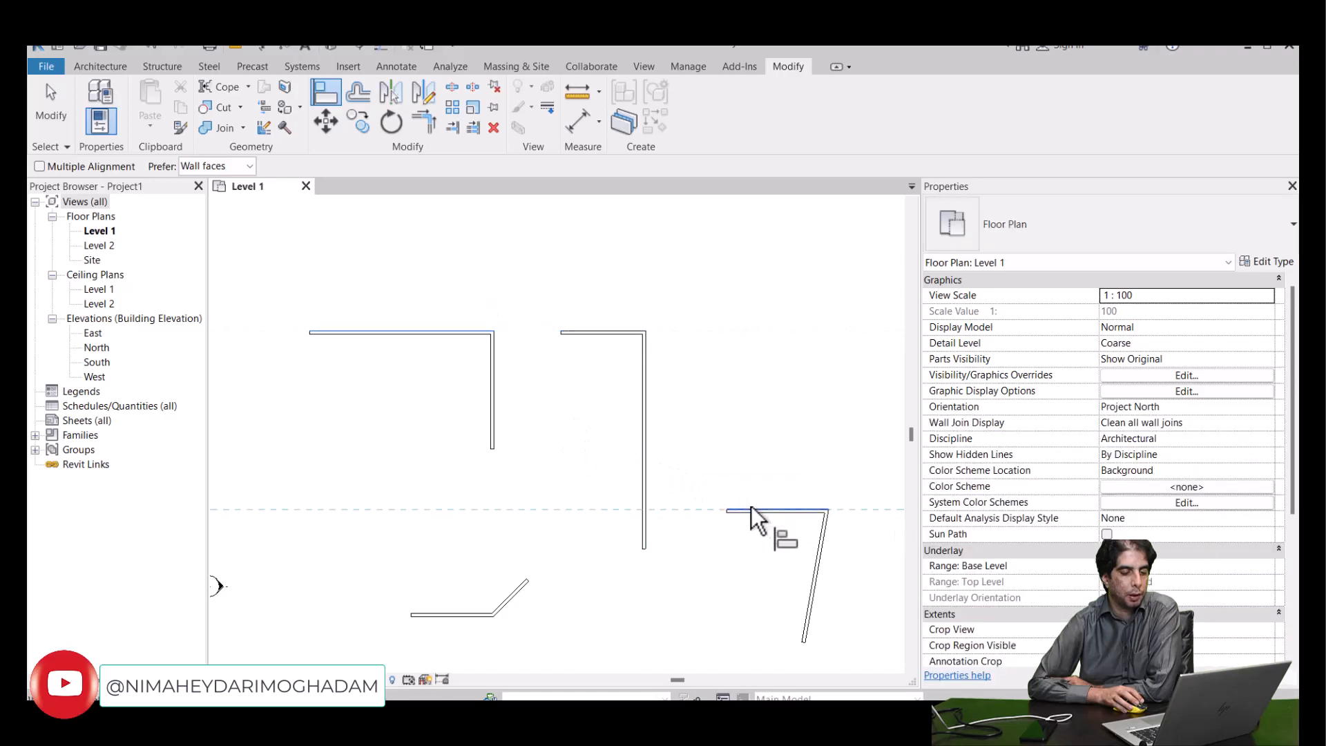
right_click(696, 380)
click(701, 389)
scroll(698, 386, down, 1)
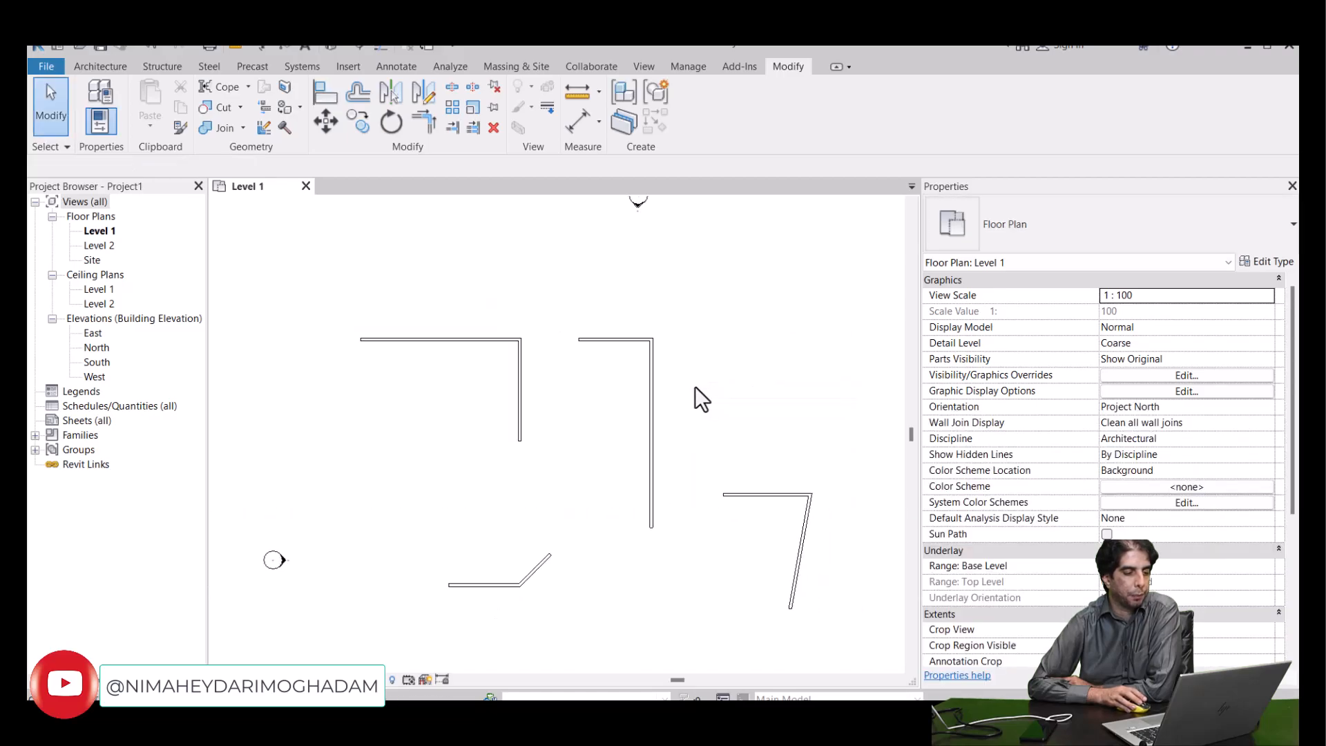
- Align the horizontal wall of the shape with the slanted leg to the upper face of the first L's horizontal wall
click(477, 341)
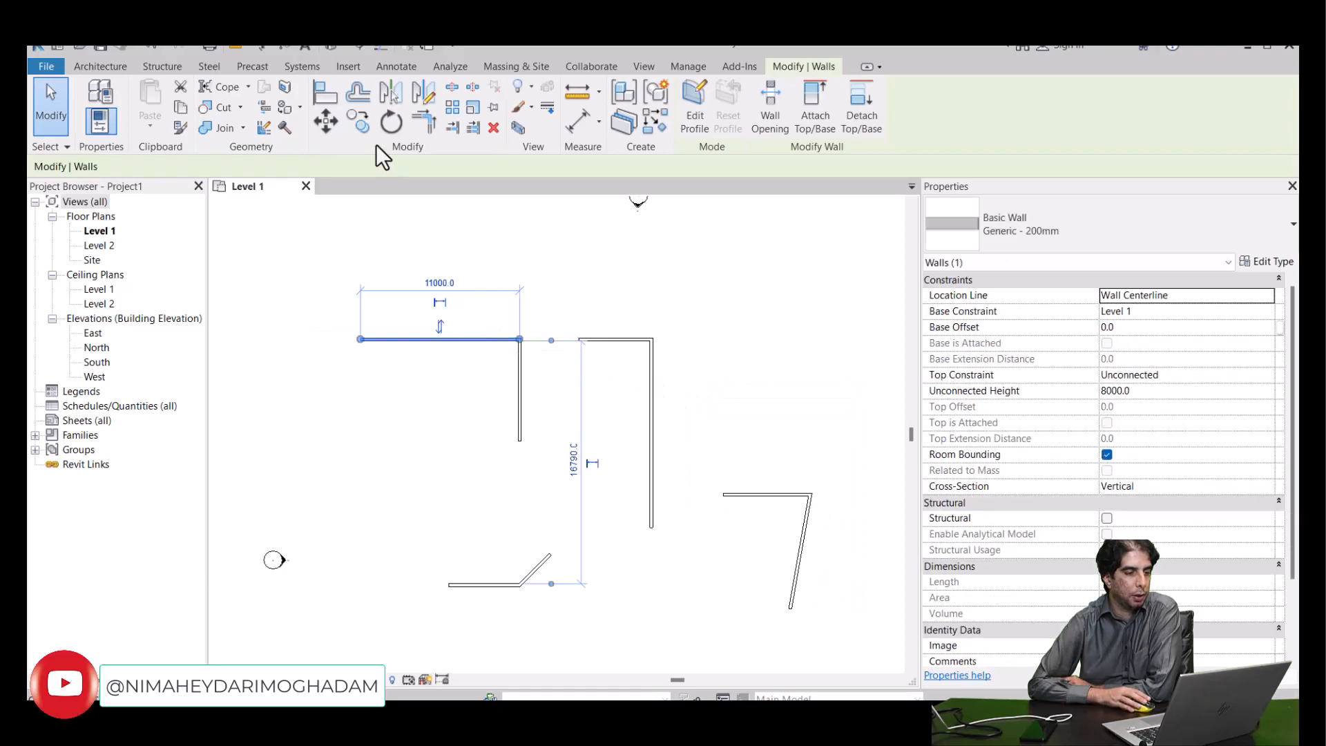
click(324, 99)
click(457, 337)
click(743, 487)
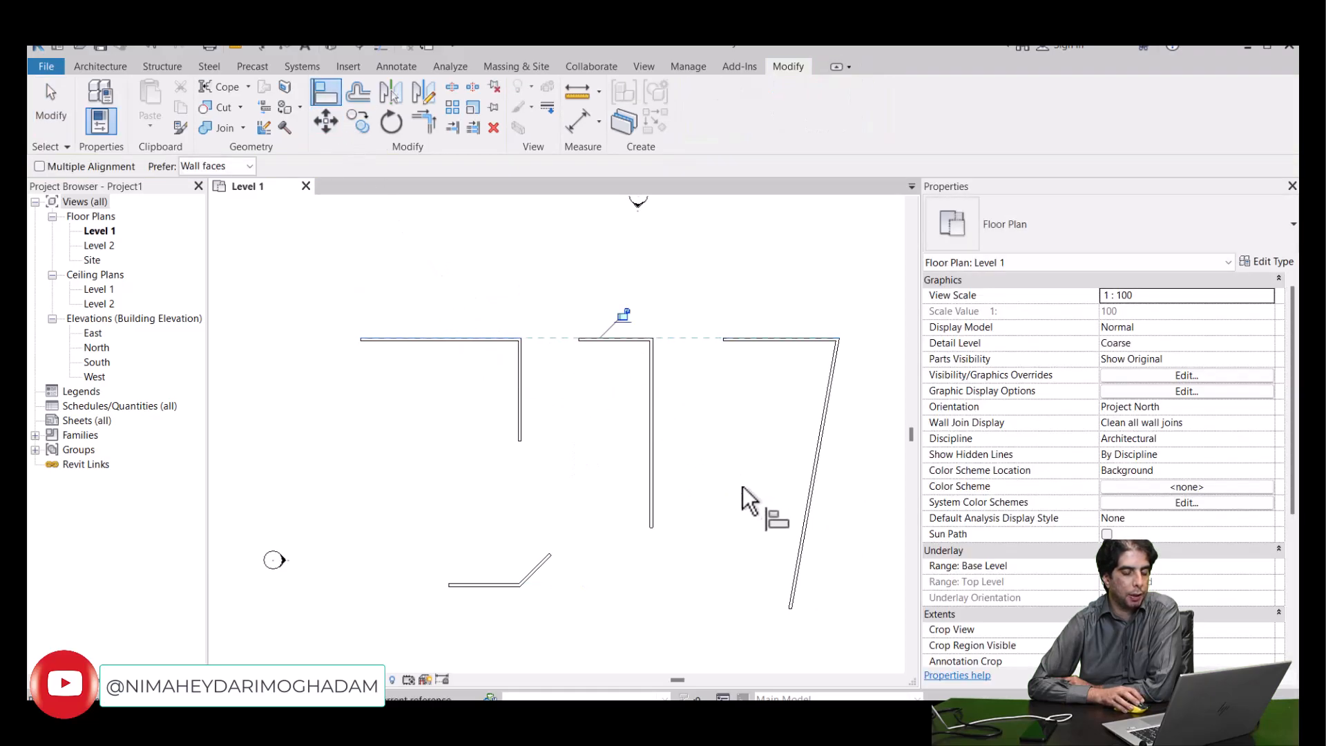
right_click(717, 407)
key(Escape)
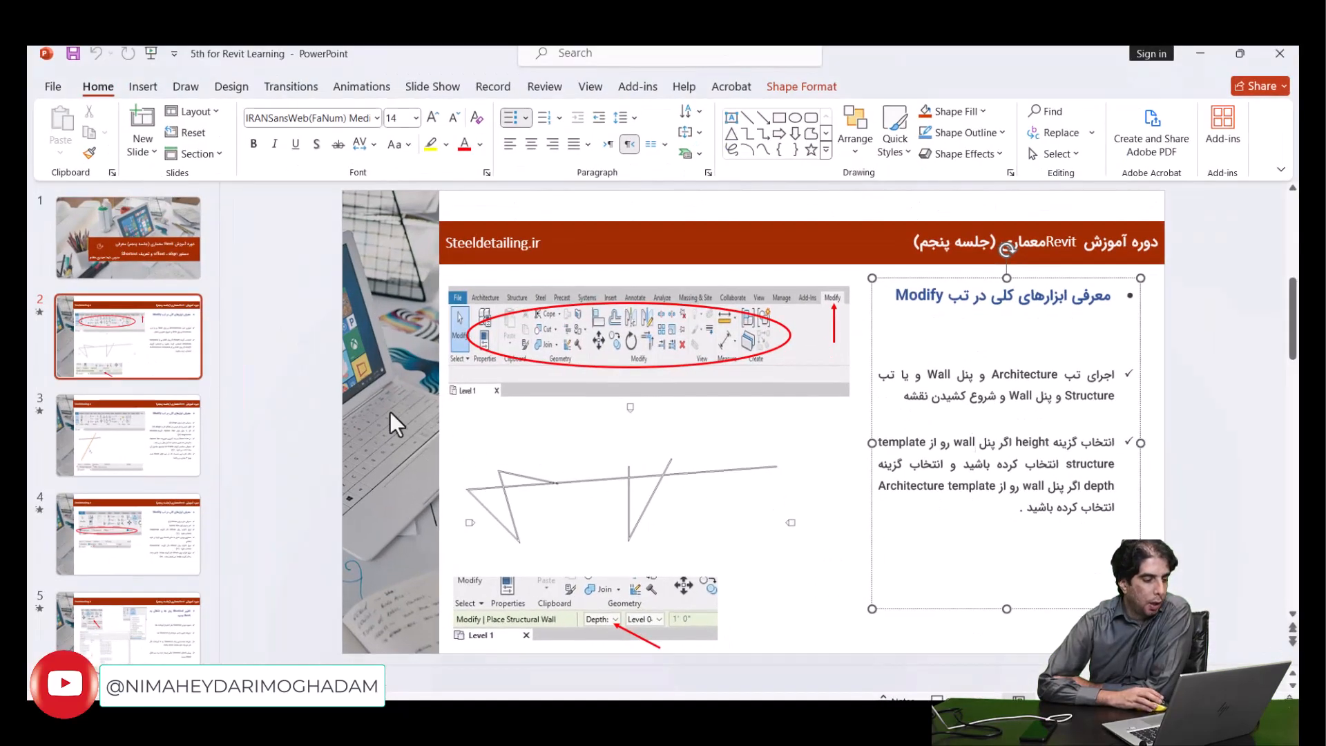
- Switch to PowerPoint, read slide 3 on Align, alignment locking, Multiple Alignment and Prefer, and return to Revit
click(160, 431)
click(1057, 349)
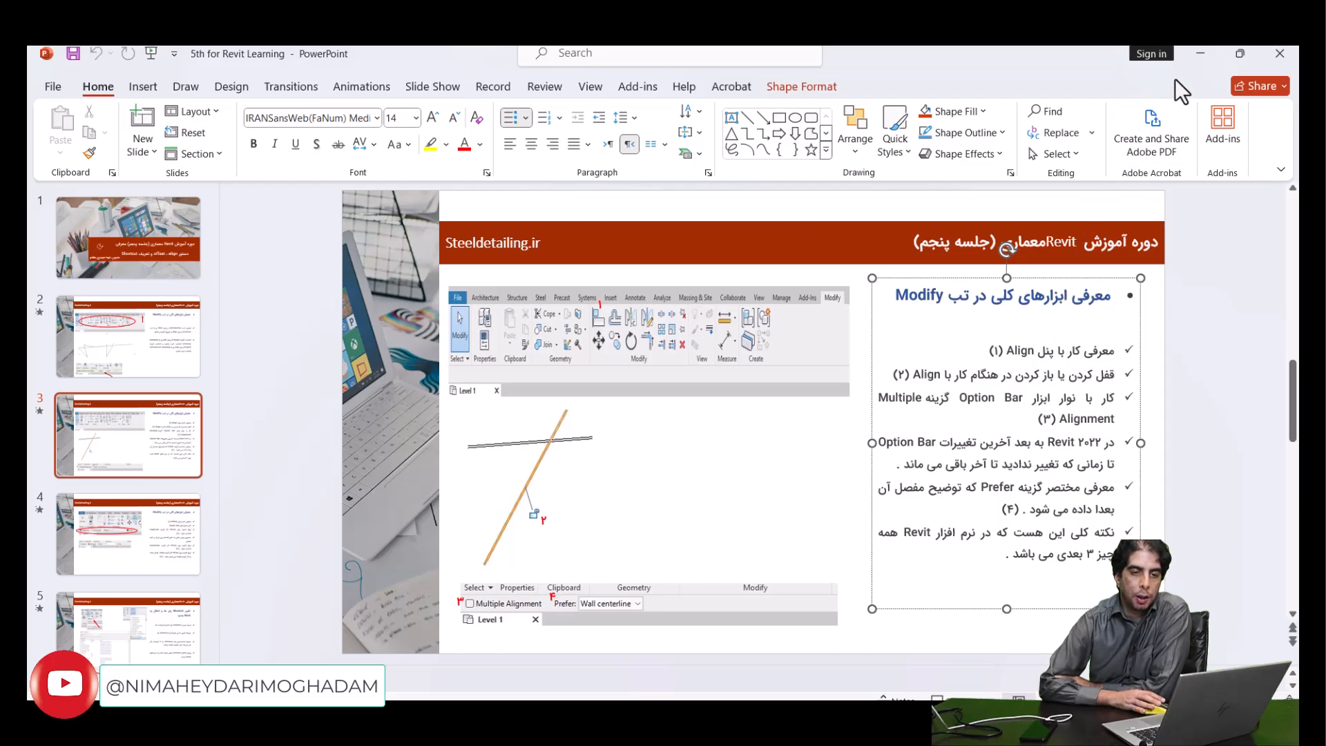
click(1192, 66)
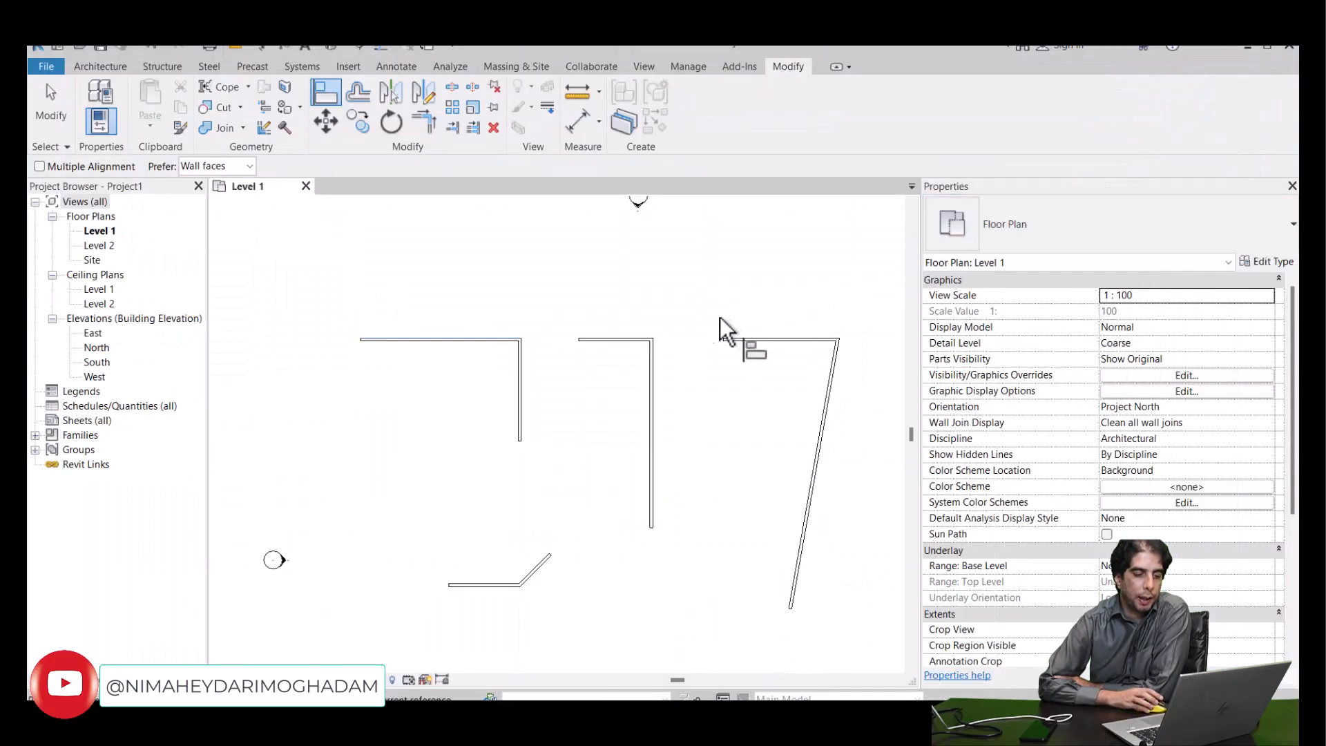
- Undo the last two wall alignments
key(ctrl+z)
key(ctrl+z)
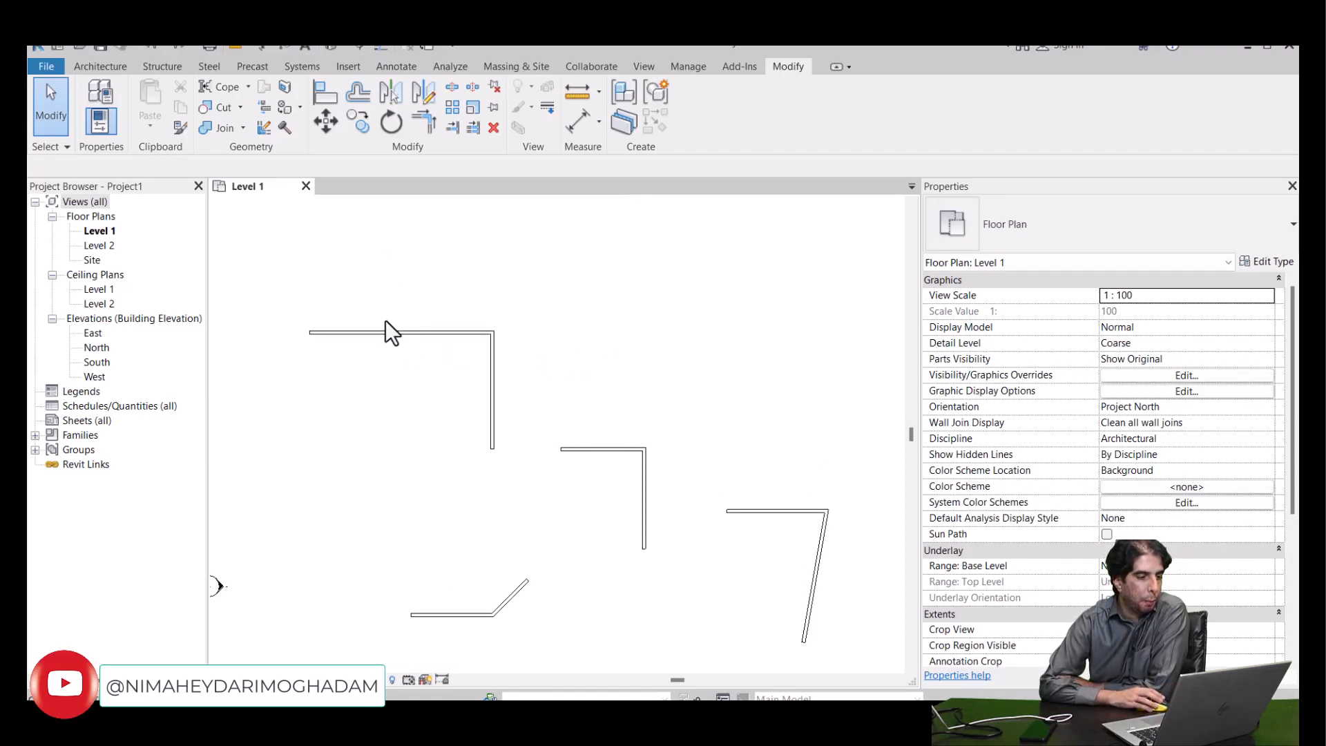
- Align the second L's horizontal wall with the first L's horizontal wall again and lock the alignment
click(320, 102)
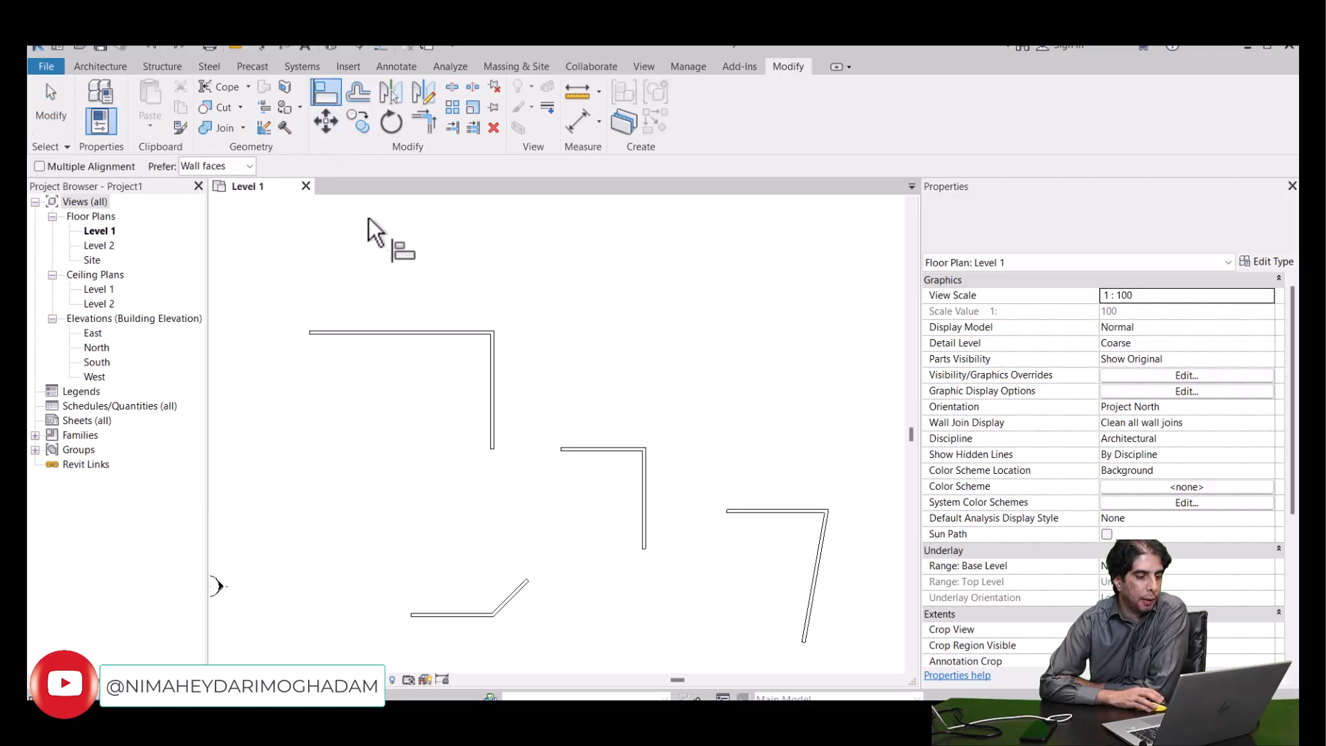
click(404, 328)
click(587, 442)
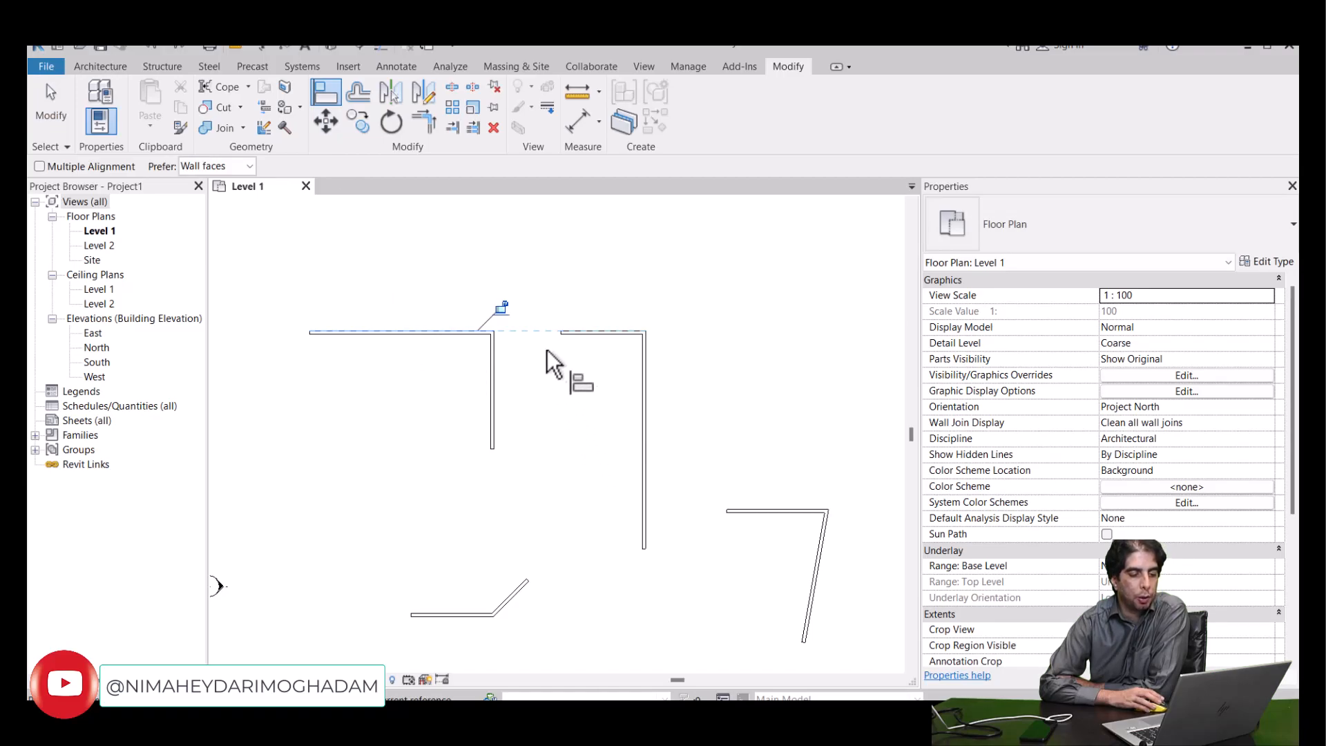
click(502, 307)
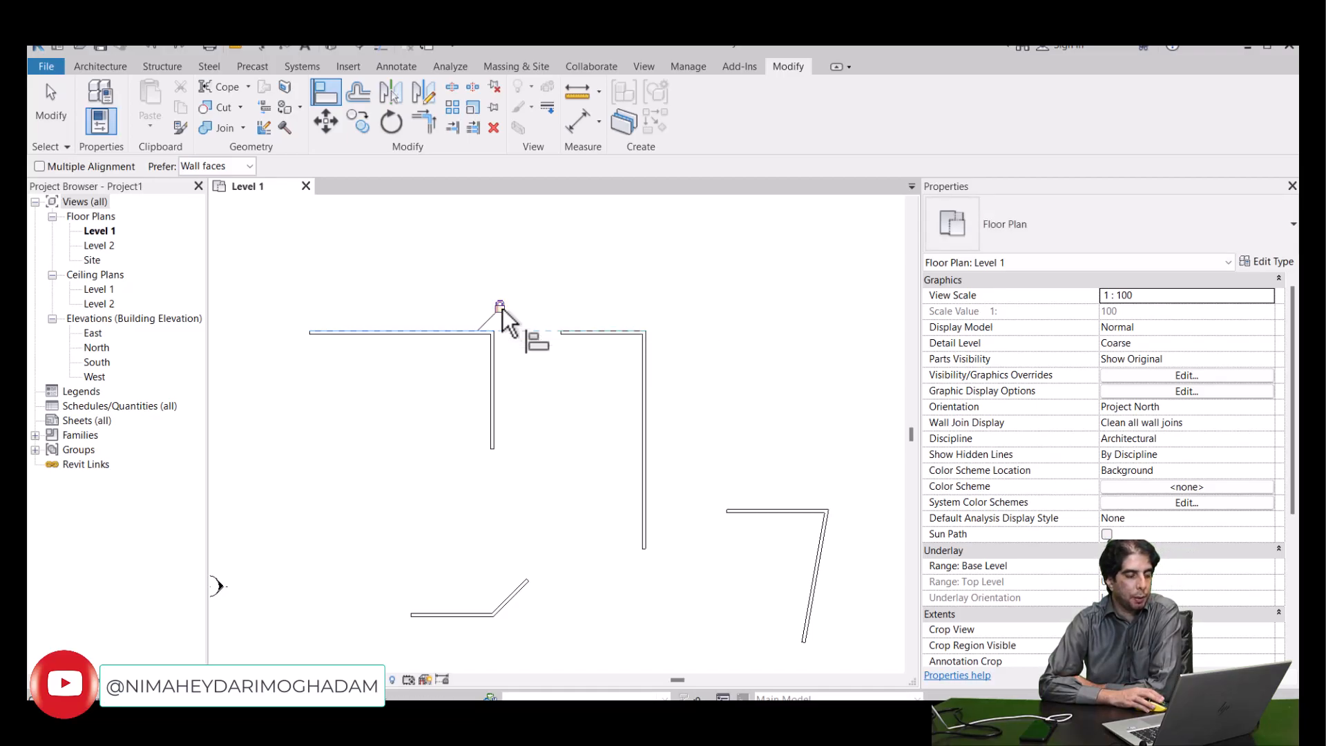
- Test the lock by moving the first horizontal wall down and the second up to about 12200 mm above the third shape's horizontal wall
click(41, 123)
click(437, 331)
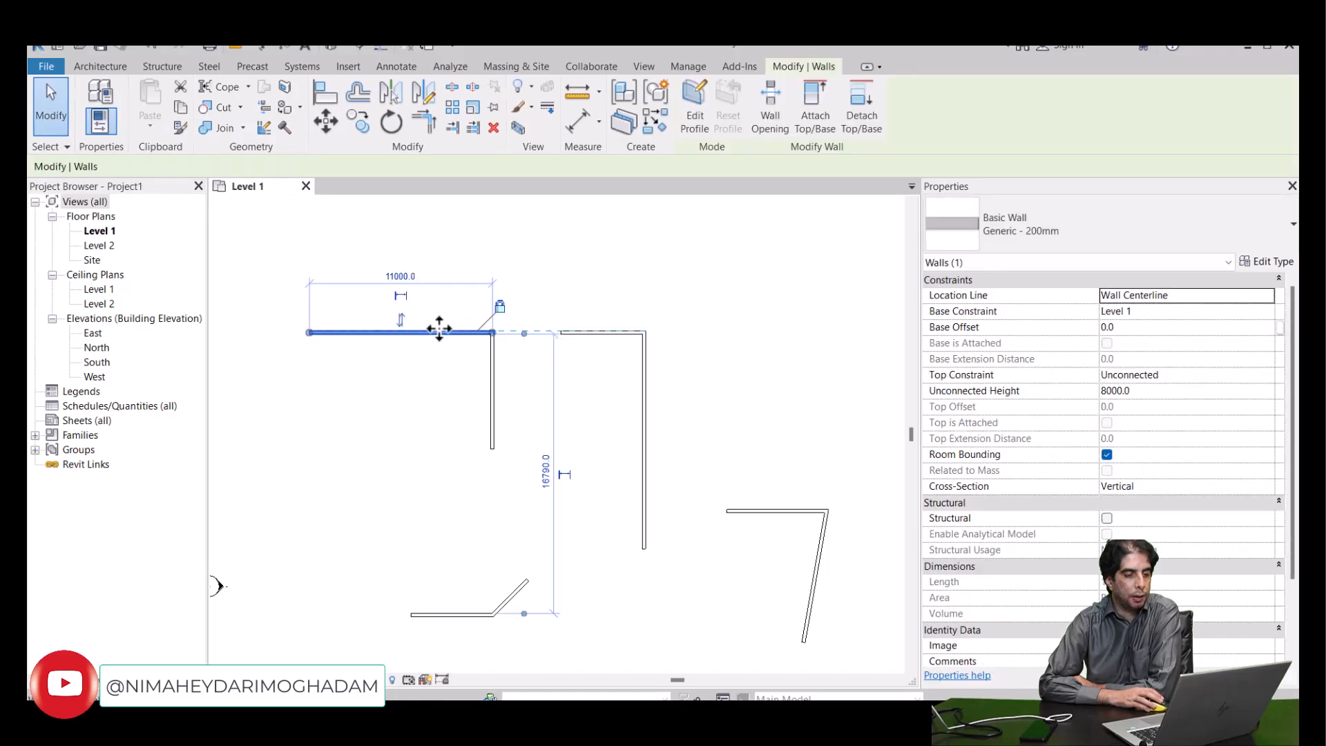
drag(436, 330, 439, 368)
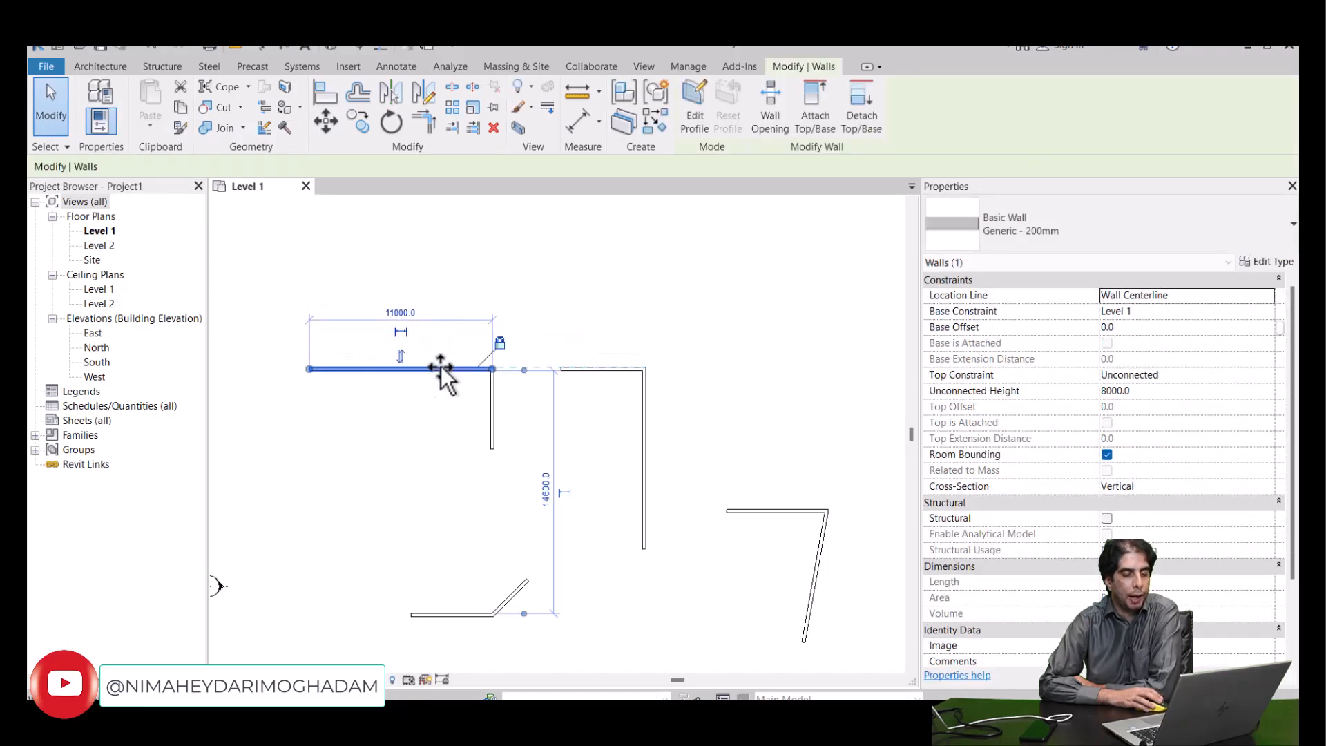
click(588, 373)
drag(591, 369, 572, 319)
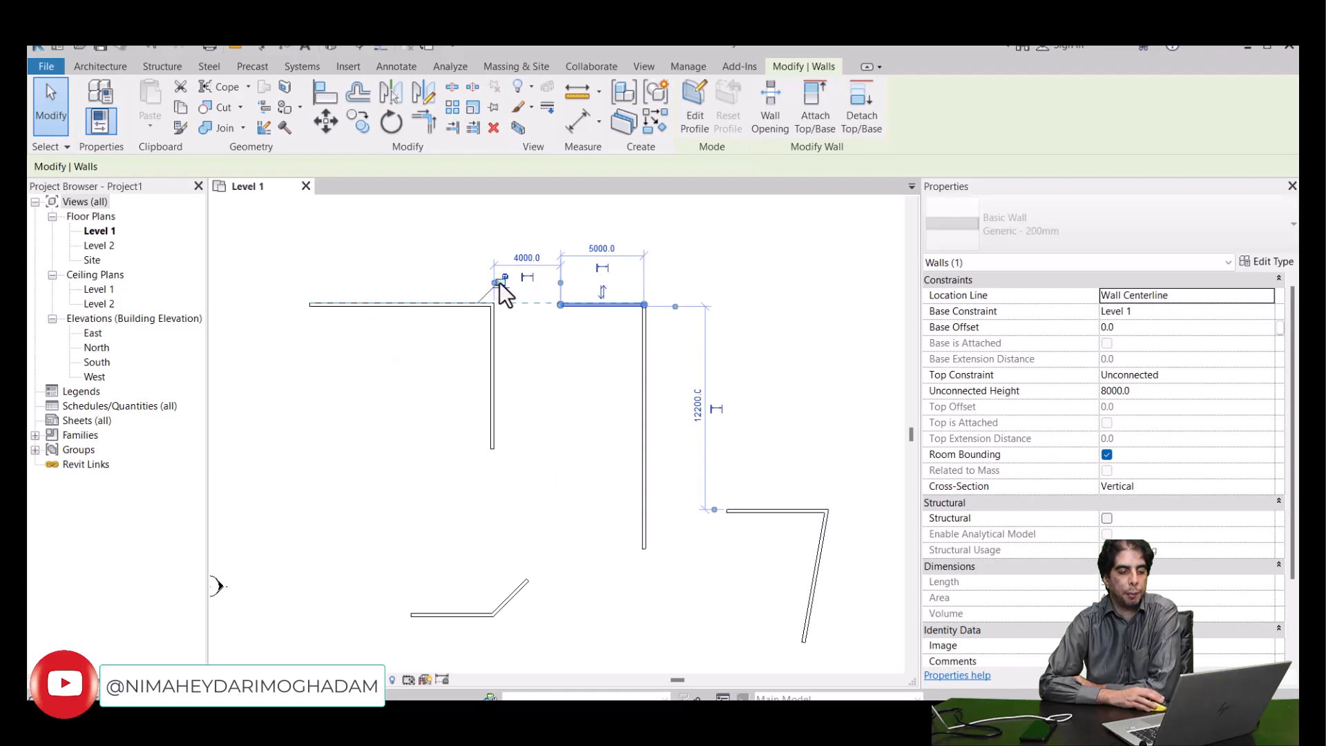
- With the alignment unlocked, move only the first L's horizontal wall further up and clear the selection
click(458, 304)
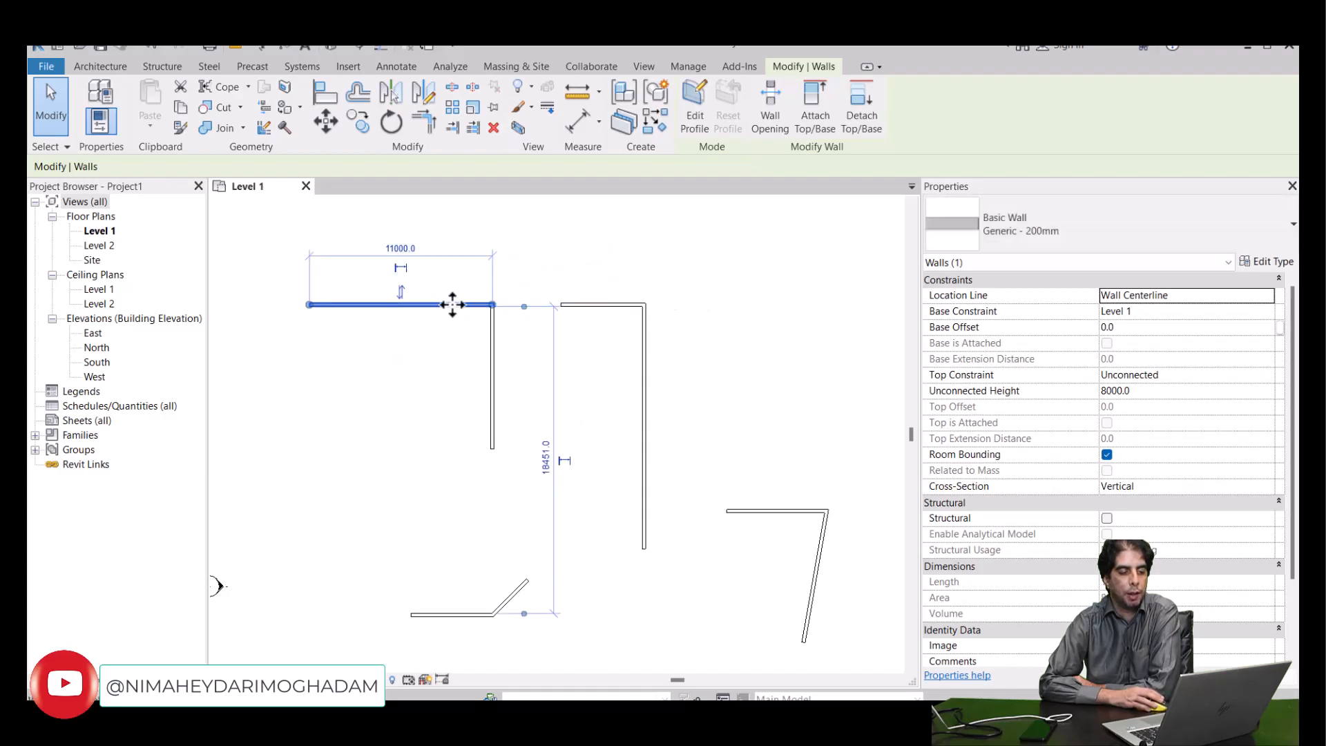
drag(453, 308, 444, 275)
click(547, 376)
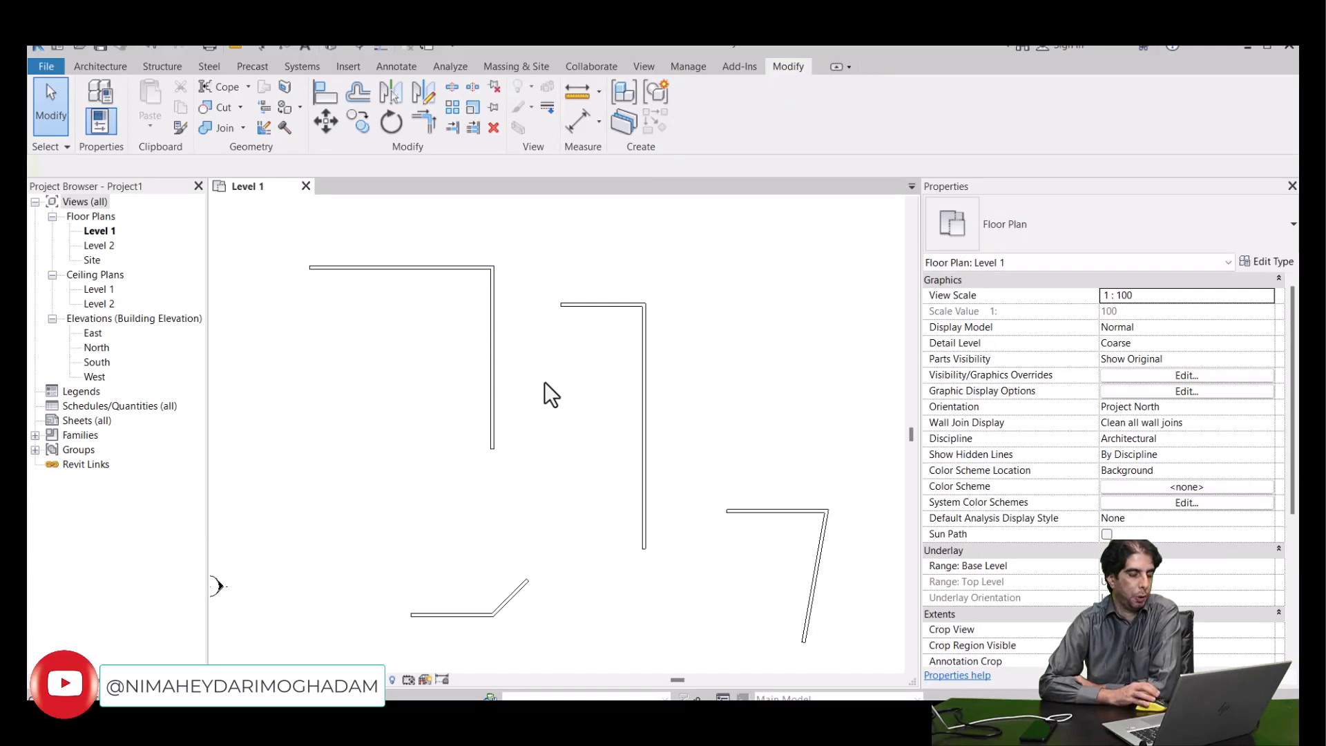
- Start the Align command and enable its Multiple Alignment option
click(440, 267)
click(321, 102)
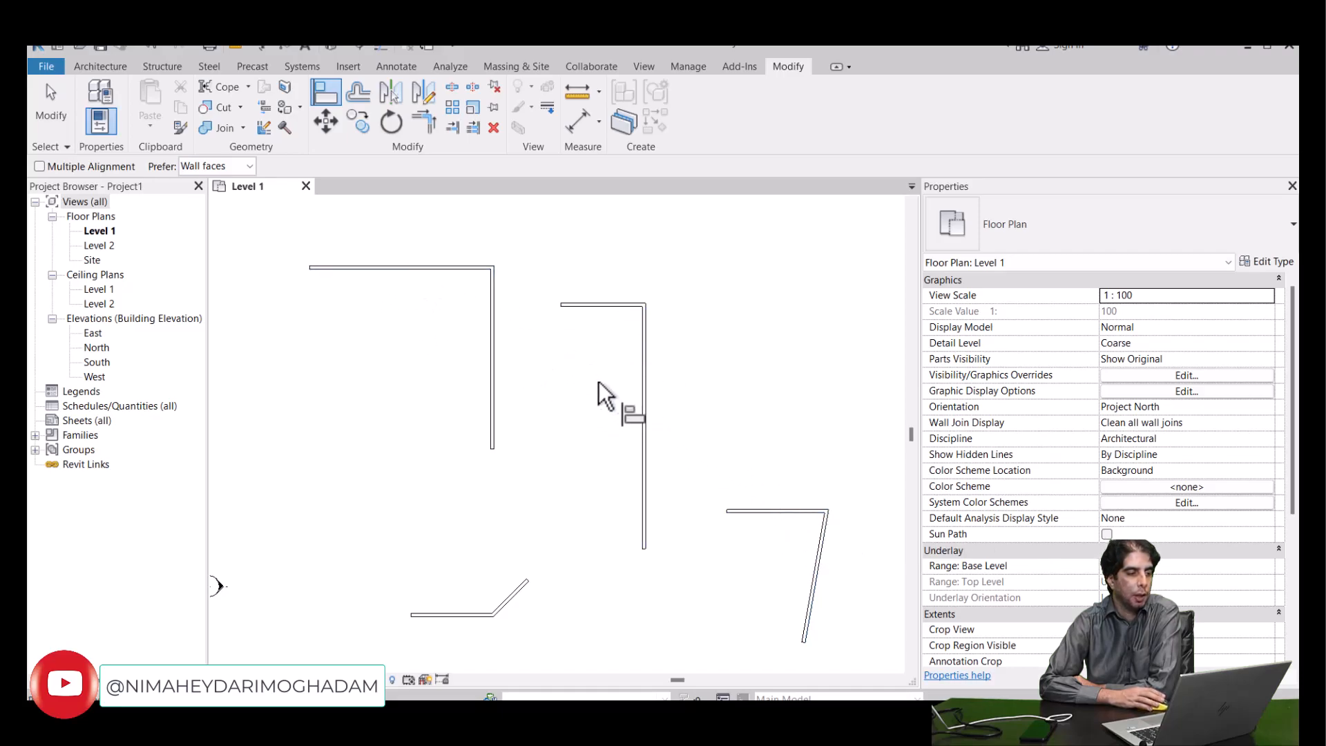
click(38, 167)
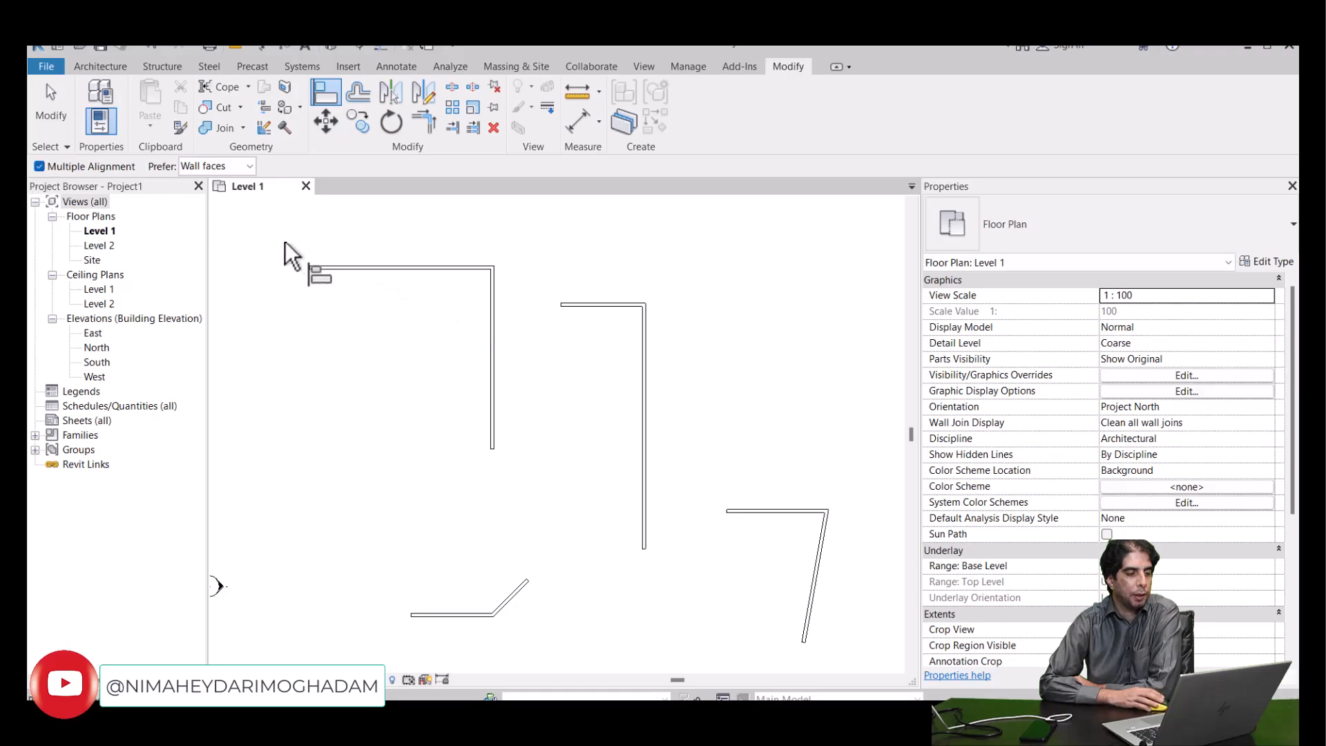
- Align the second and third shapes' horizontal walls with the first L's upper wall face in one operation, and leave Align
click(338, 265)
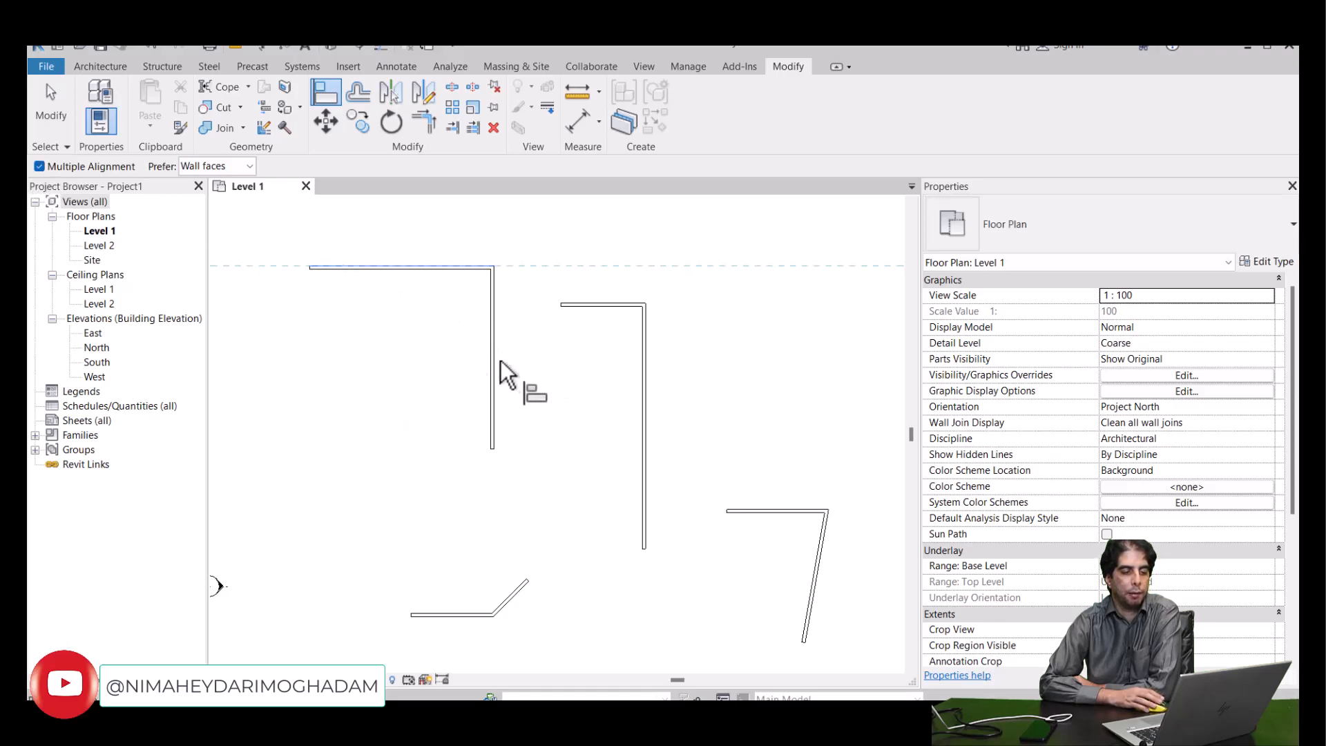
click(595, 303)
click(787, 512)
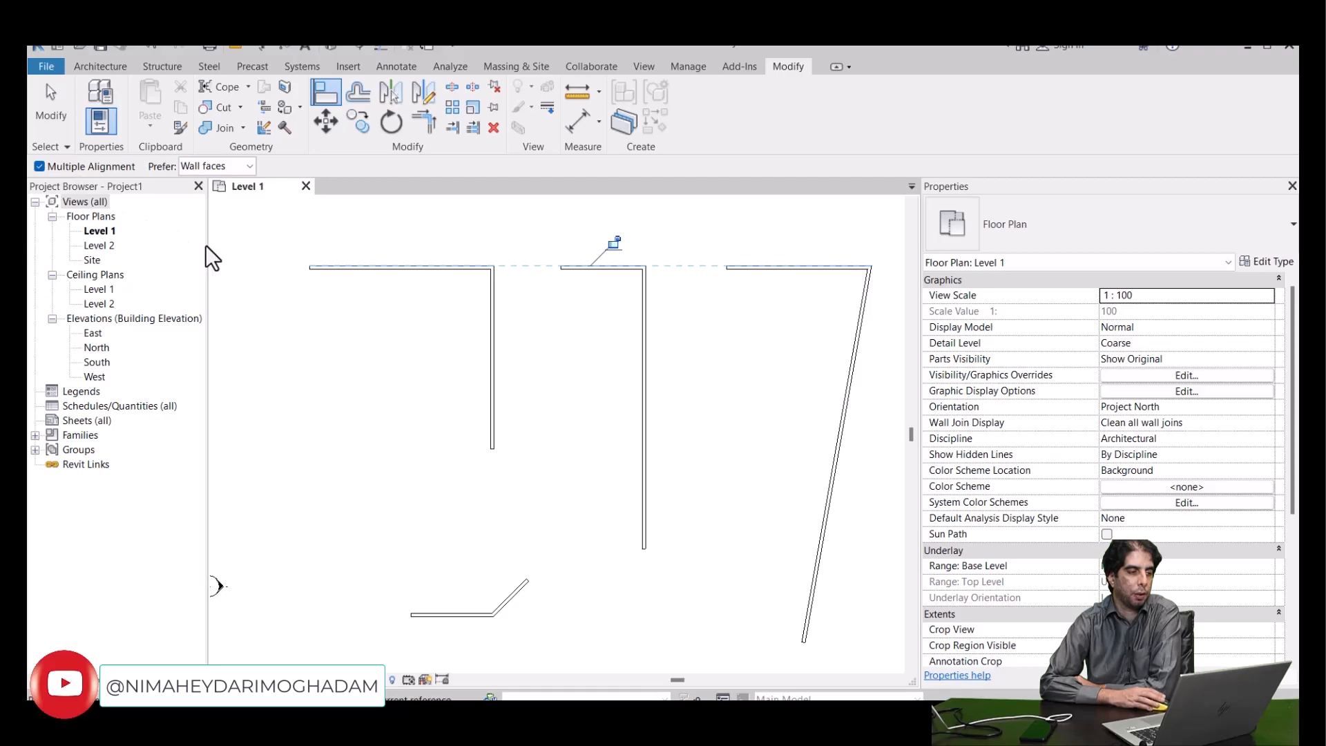
click(60, 118)
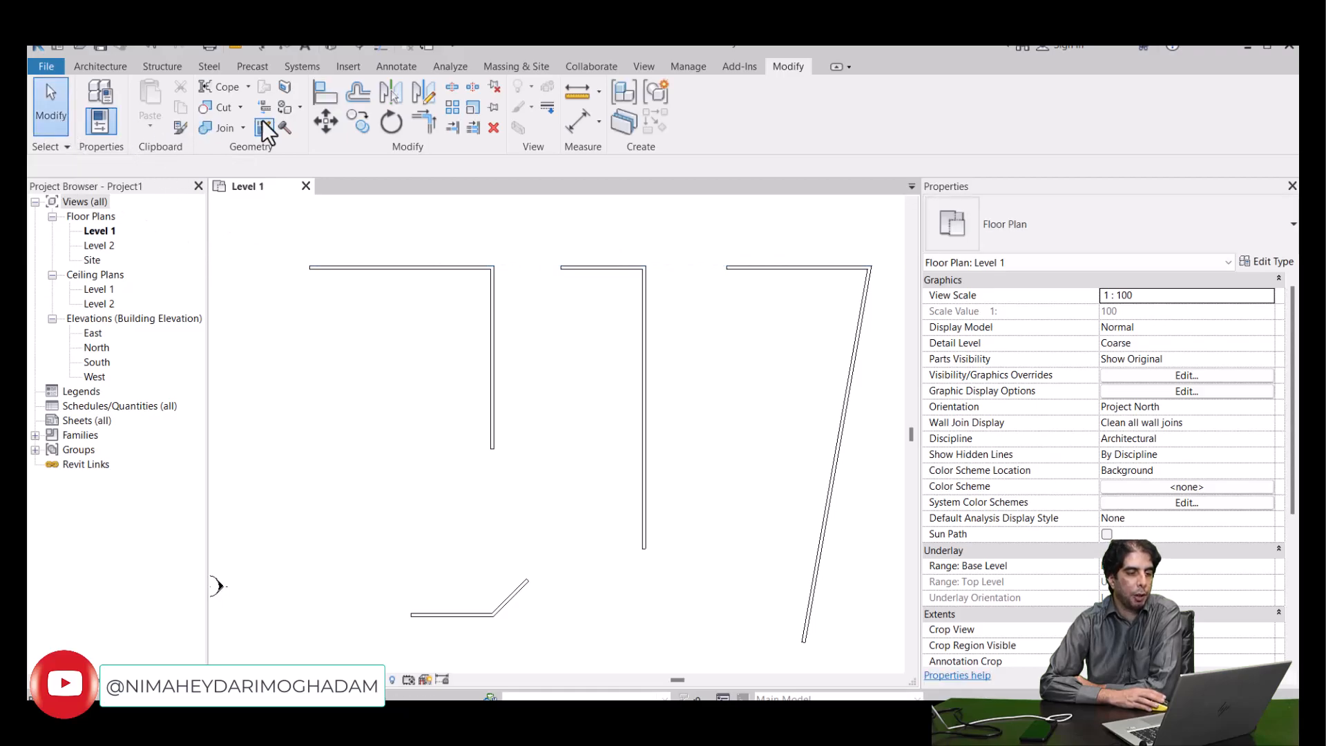
- Restart the Align command twice to check whether Multiple Alignment stays enabled, and leave the command
click(319, 98)
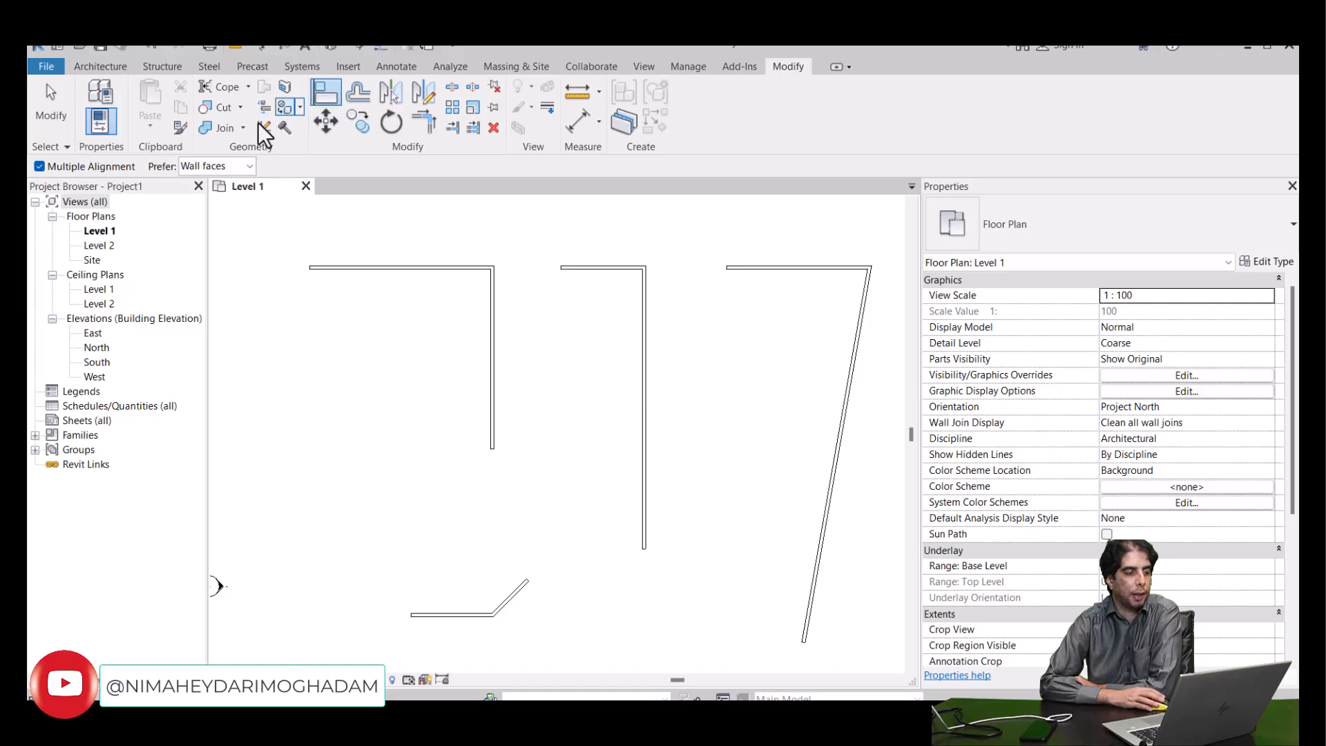
click(44, 111)
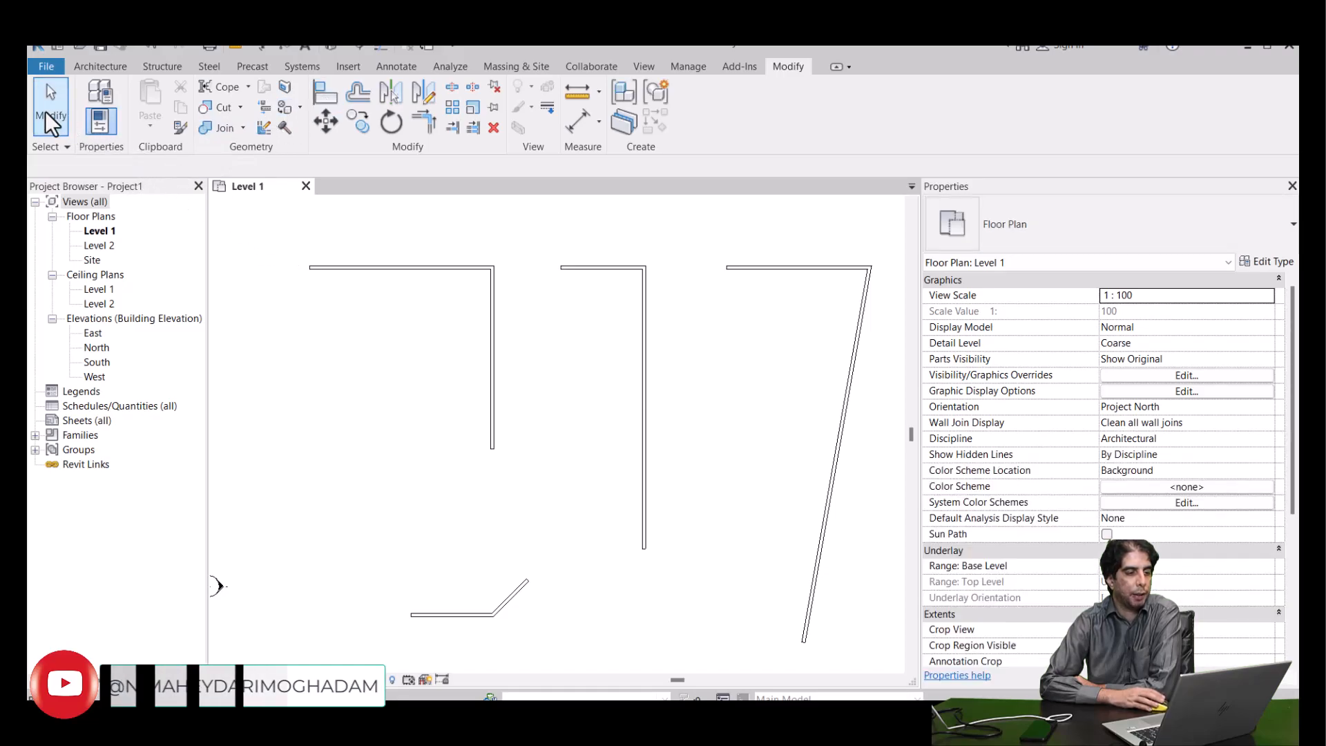
click(321, 98)
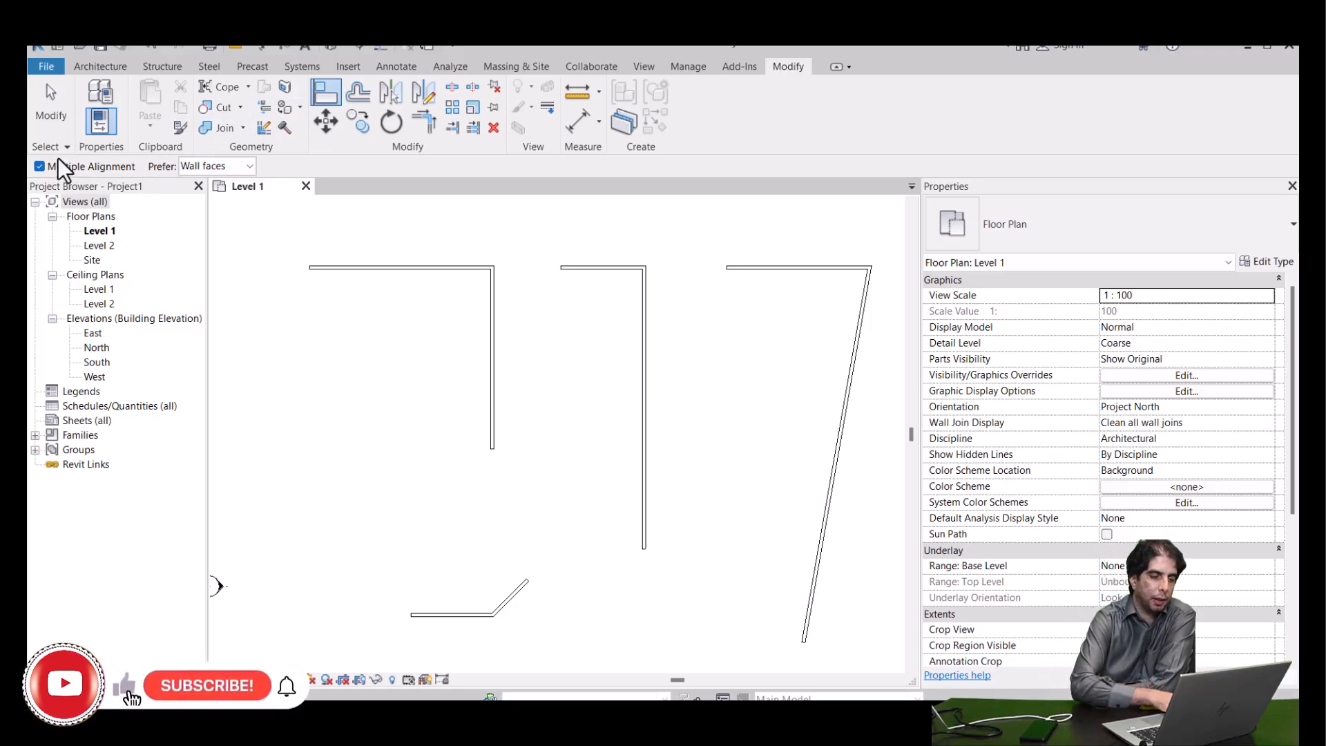
key(Escape)
- Undo the multiple alignment of the second and third shapes' horizontal walls
key(ctrl+z)
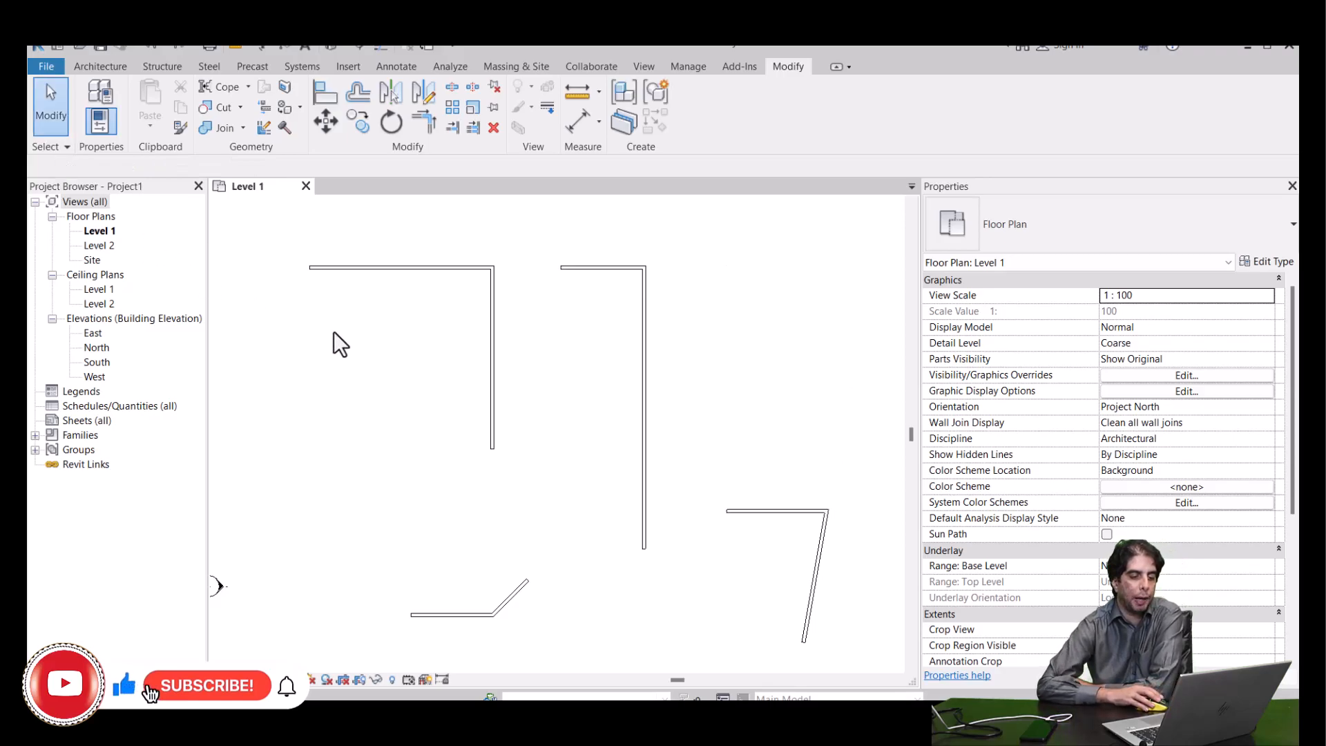
key(ctrl+z)
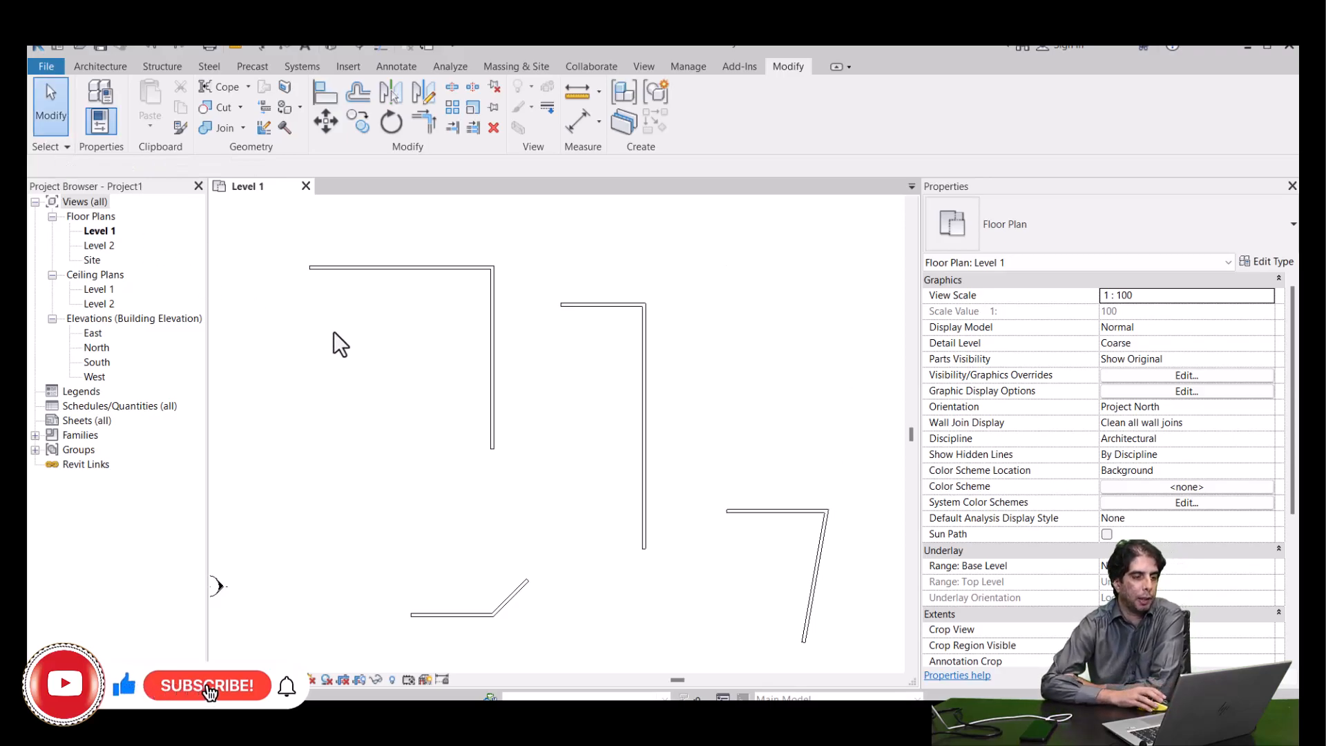
- Start the Align command and examine the first L's horizontal wall faces under the Wall faces preference
key(a)
key(l)
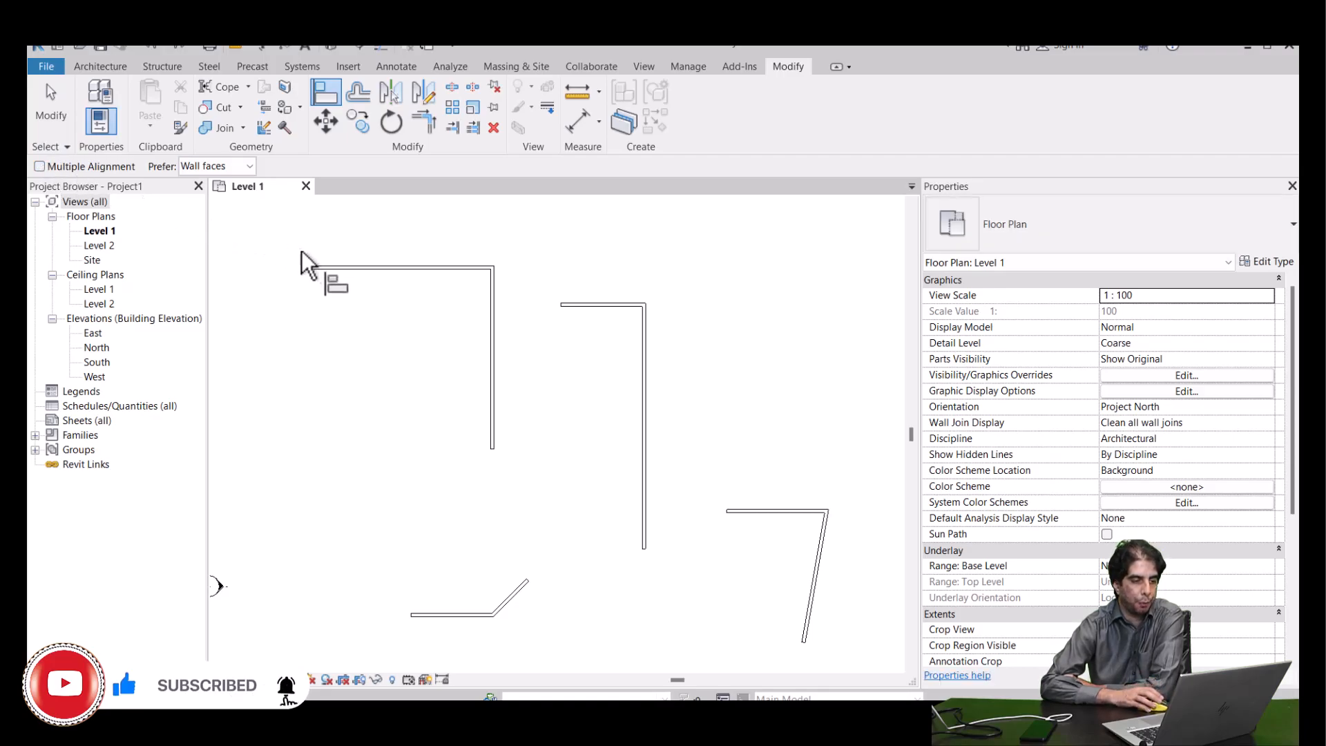
scroll(333, 271, up, 5)
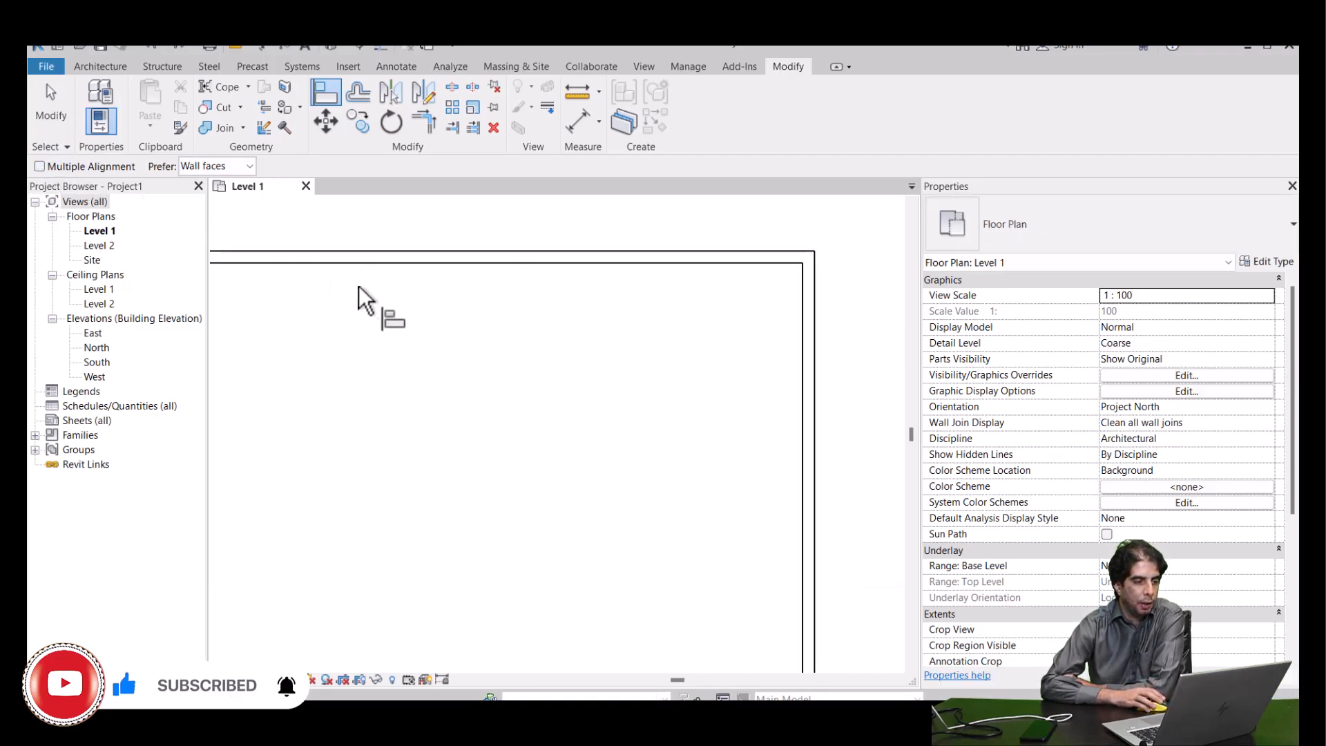
middle_drag(374, 327, 460, 393)
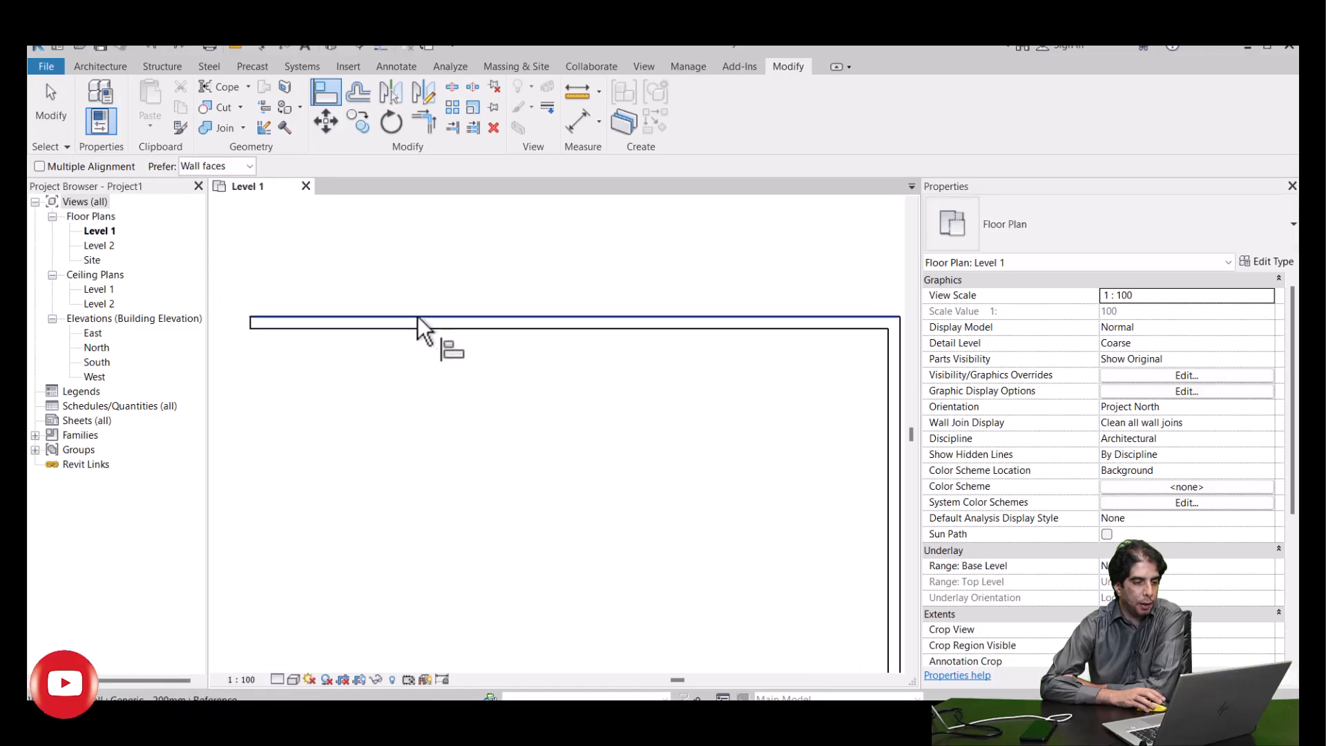
scroll(415, 322, up, 1)
middle_drag(416, 322, 516, 358)
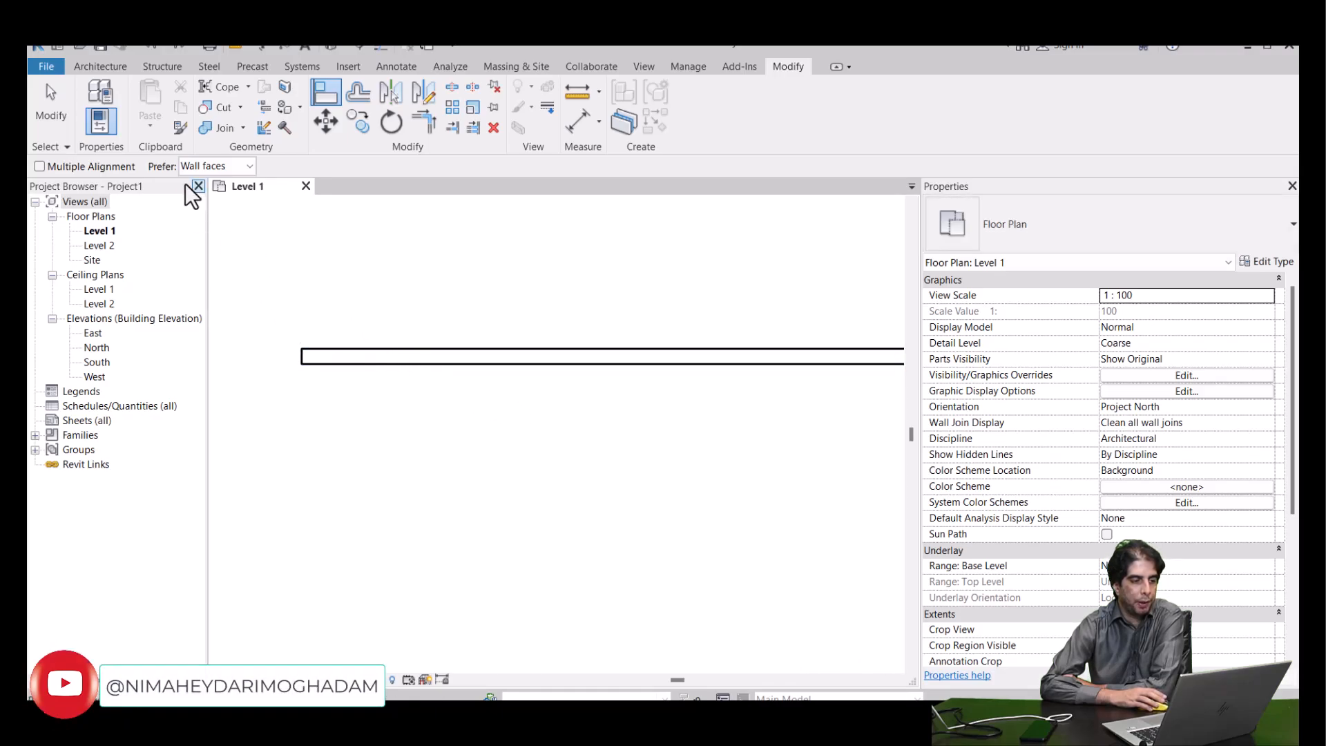
middle_drag(334, 296, 280, 299)
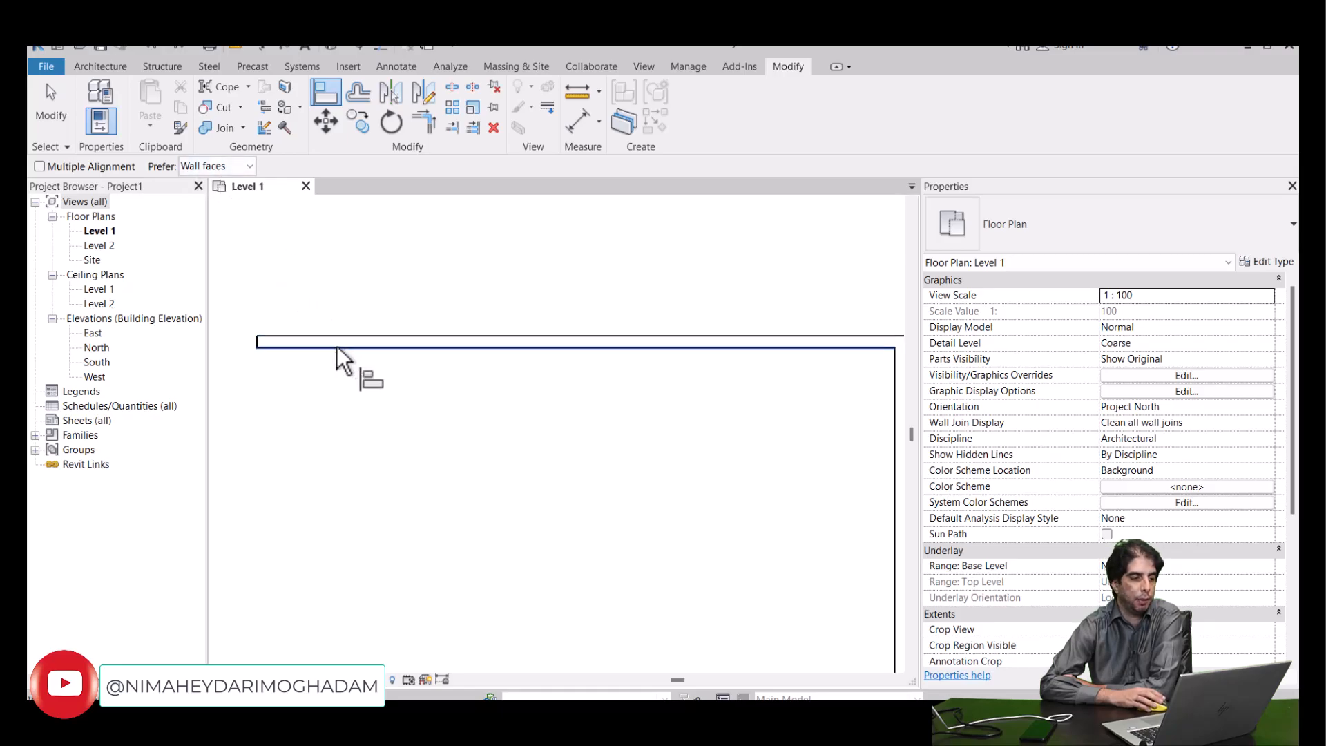
- Try Align's Center of core preference on the first L's horizontal wall, followed by Faces of core
click(238, 168)
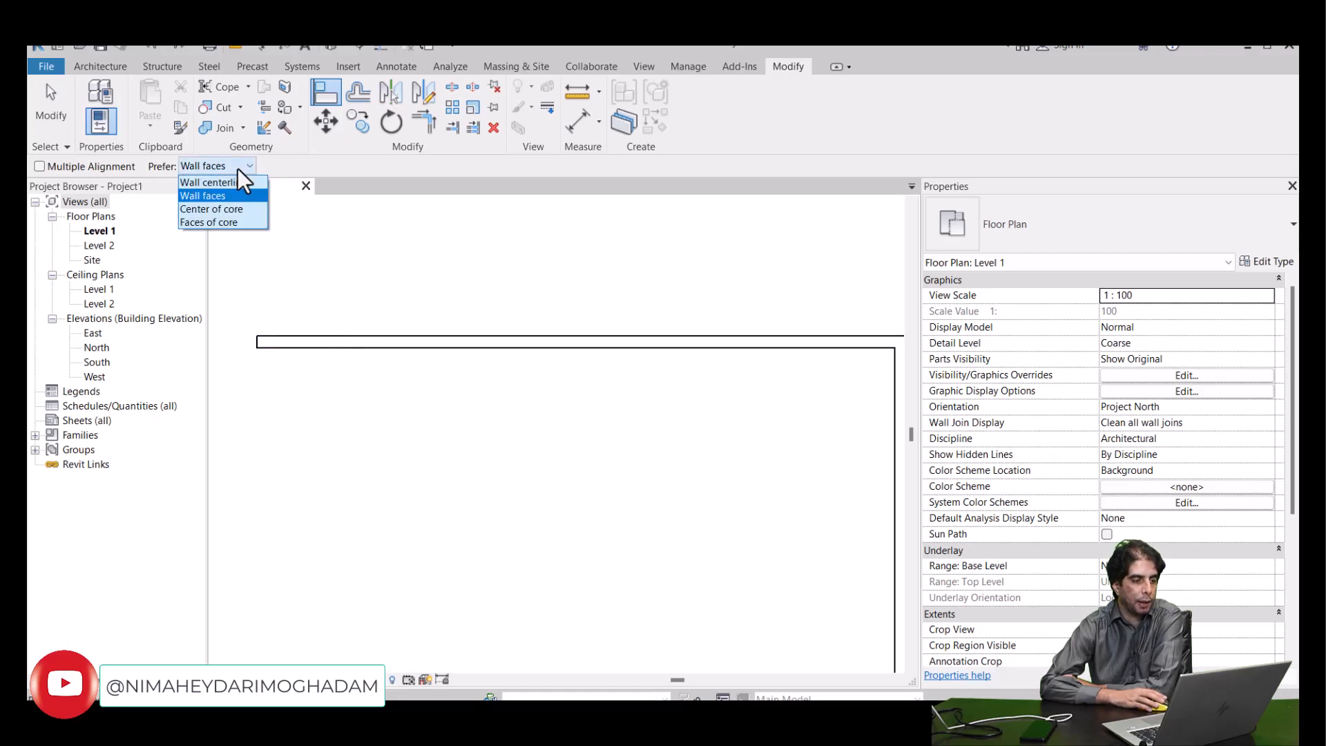
click(241, 212)
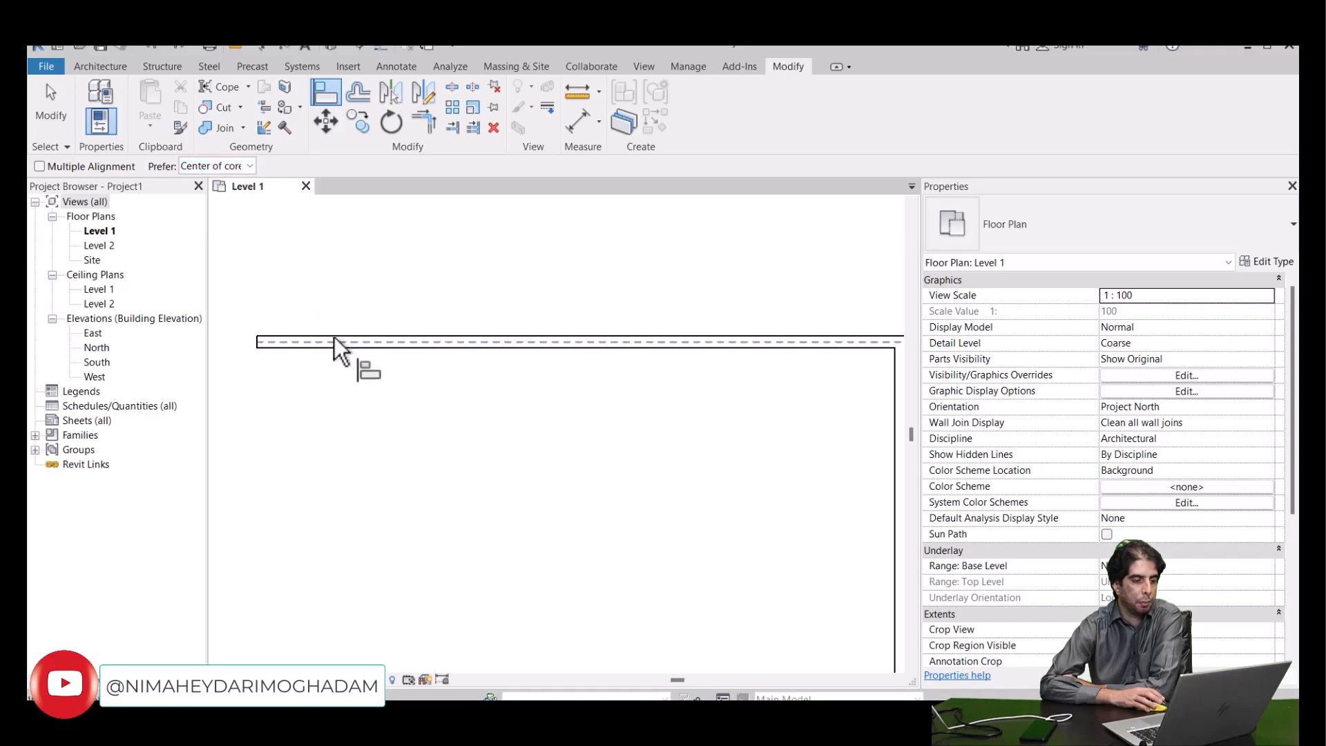
scroll(337, 335, up, 1)
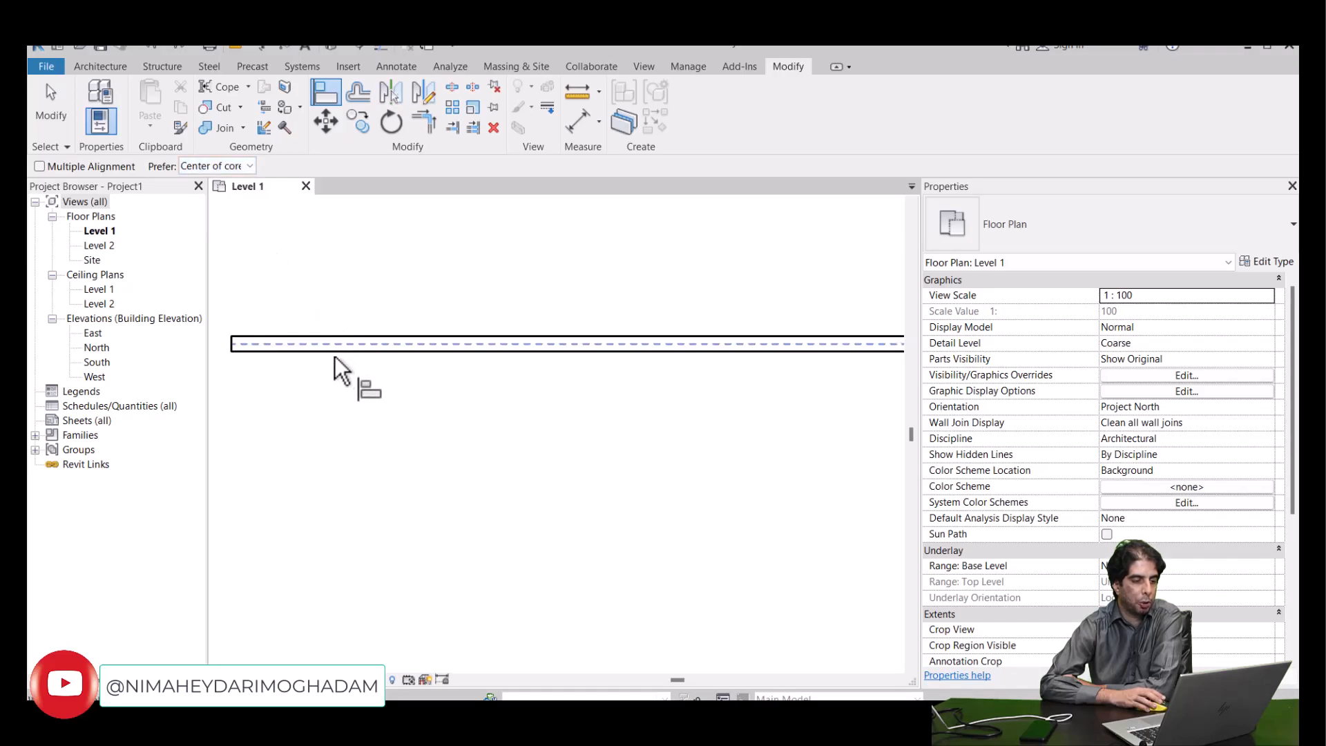
click(234, 166)
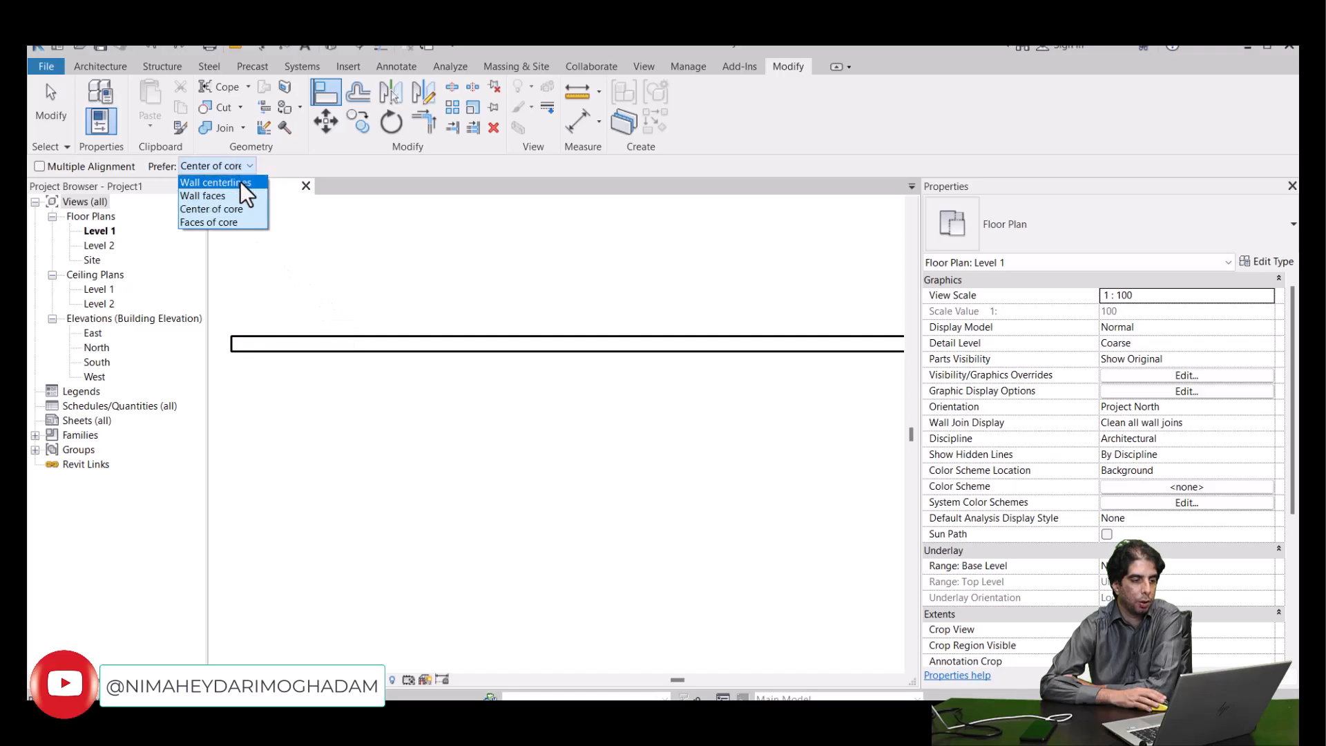
click(203, 222)
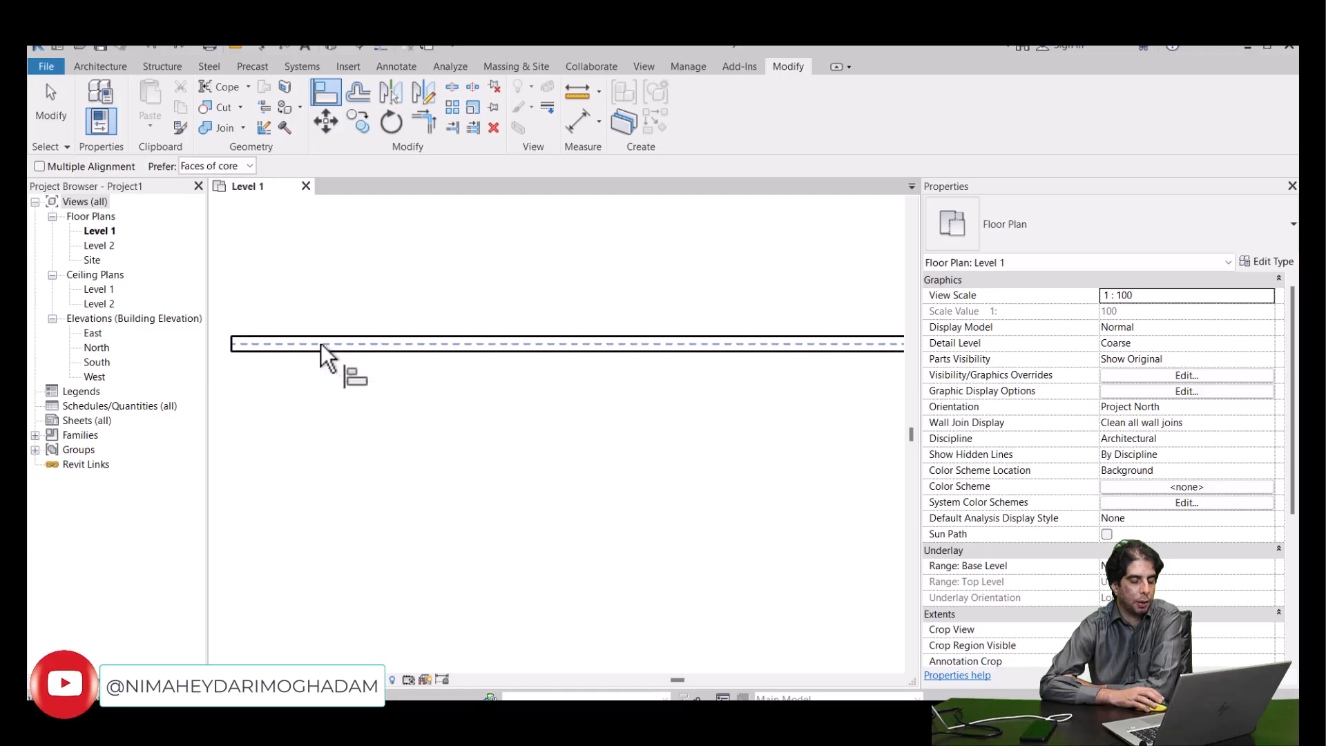
- Set Align's preference to Wall centerlines and preview the centerline reference on the first L's horizontal wall
click(225, 166)
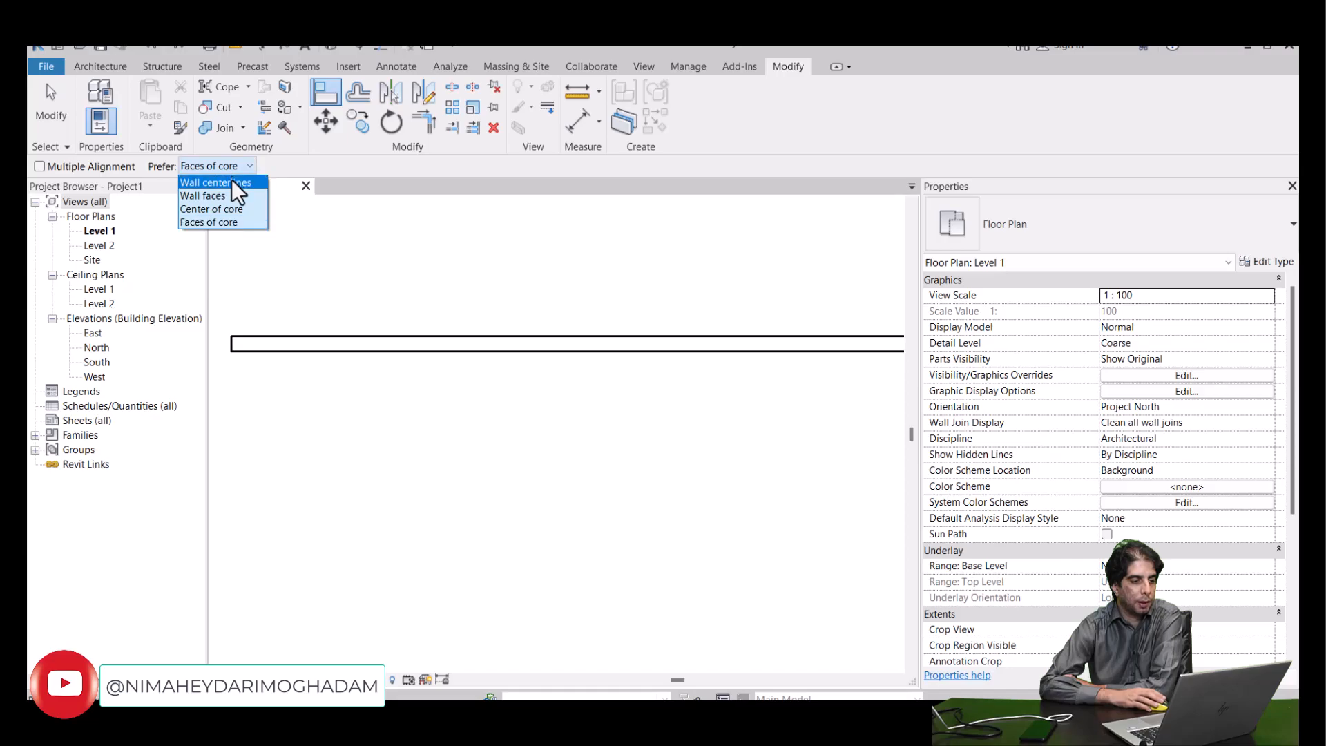
click(231, 181)
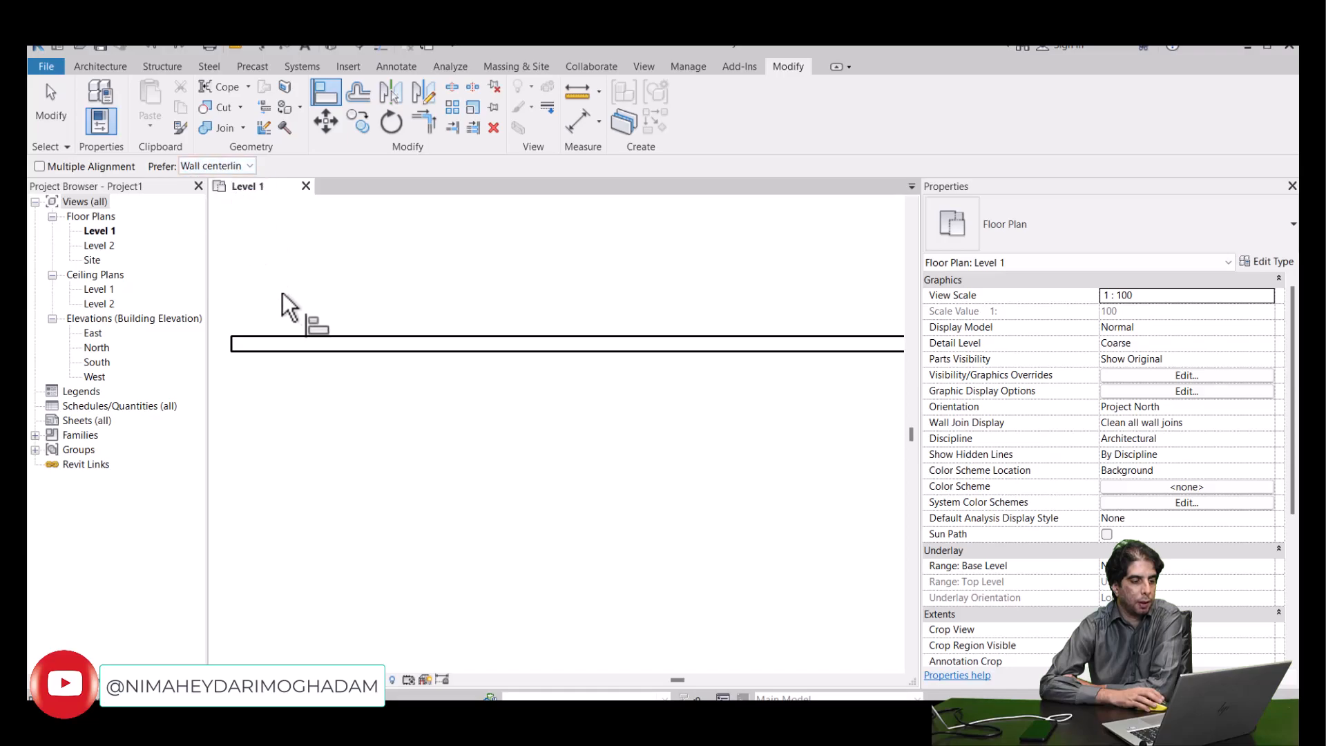
click(298, 343)
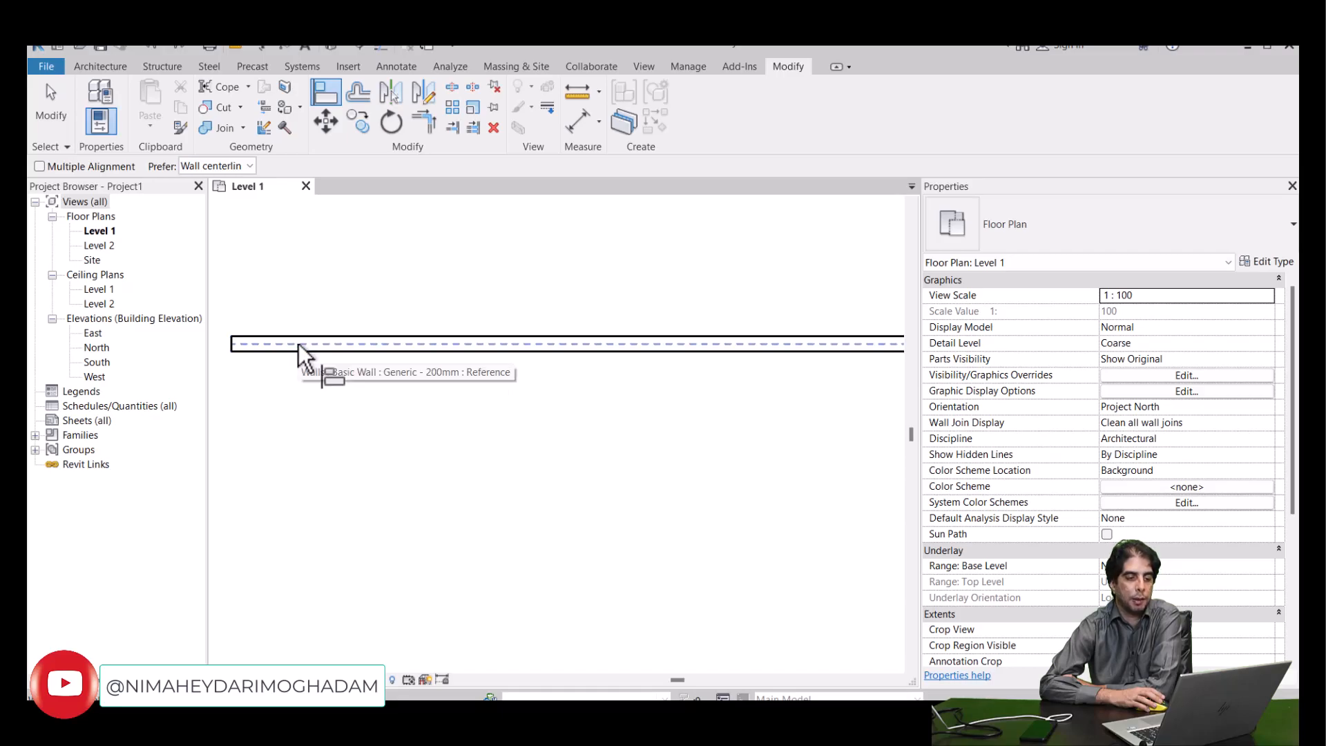
scroll(307, 343, down, 2)
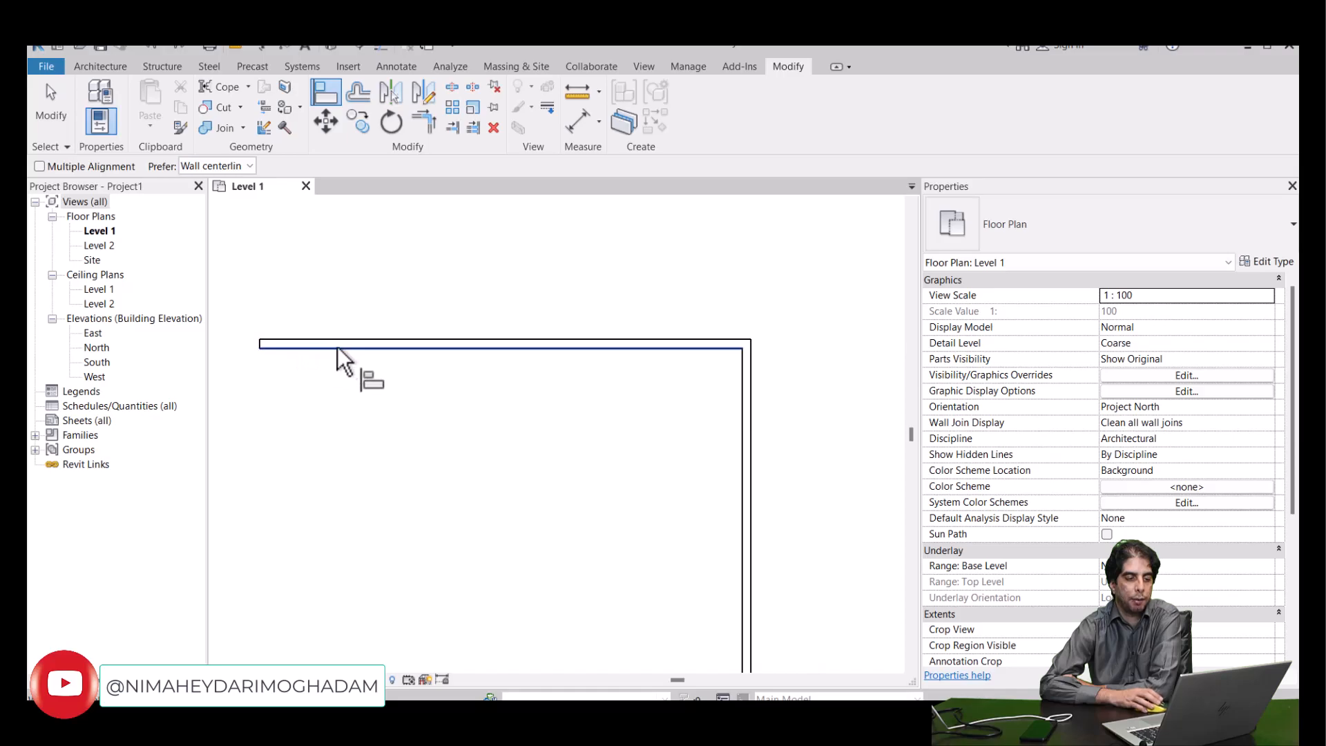
scroll(668, 384, down, 2)
scroll(691, 367, up, 4)
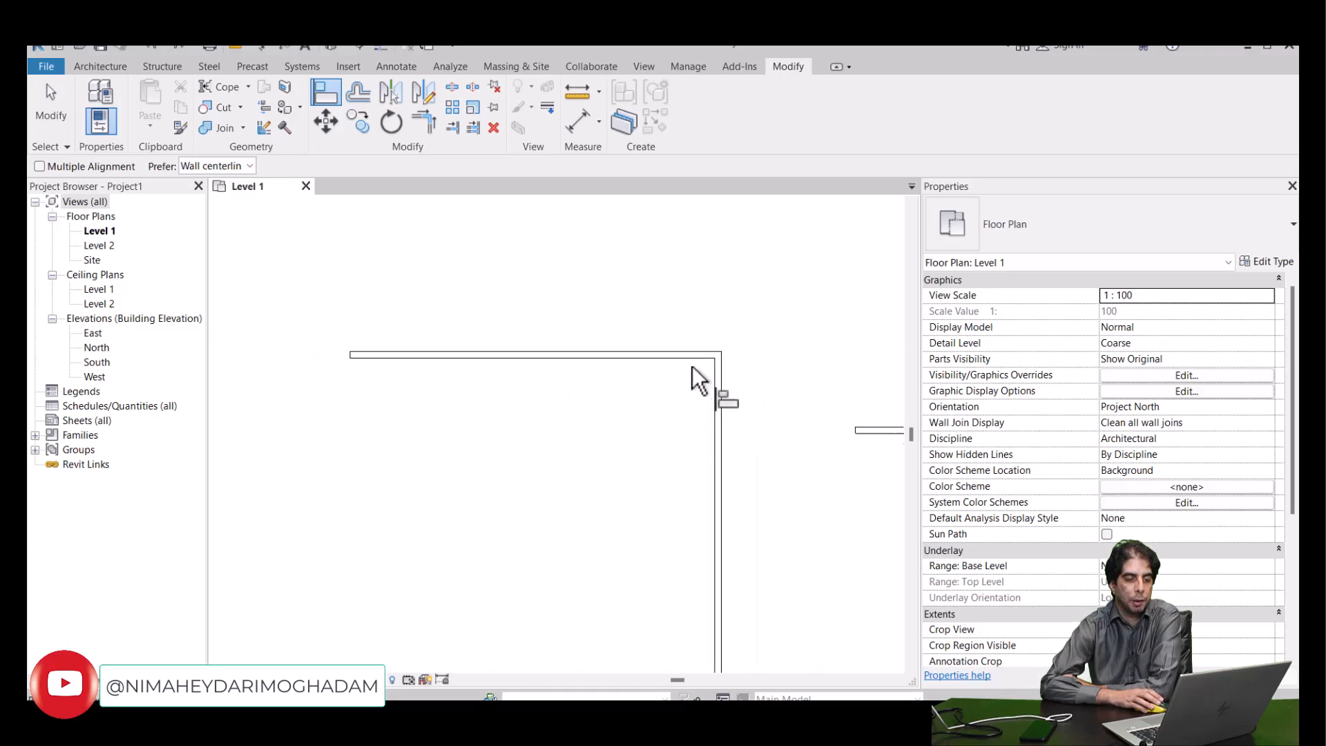
- Align the upper face of the second L's horizontal wall with the centerline of the first L's horizontal wall
scroll(649, 352, up, 3)
click(511, 353)
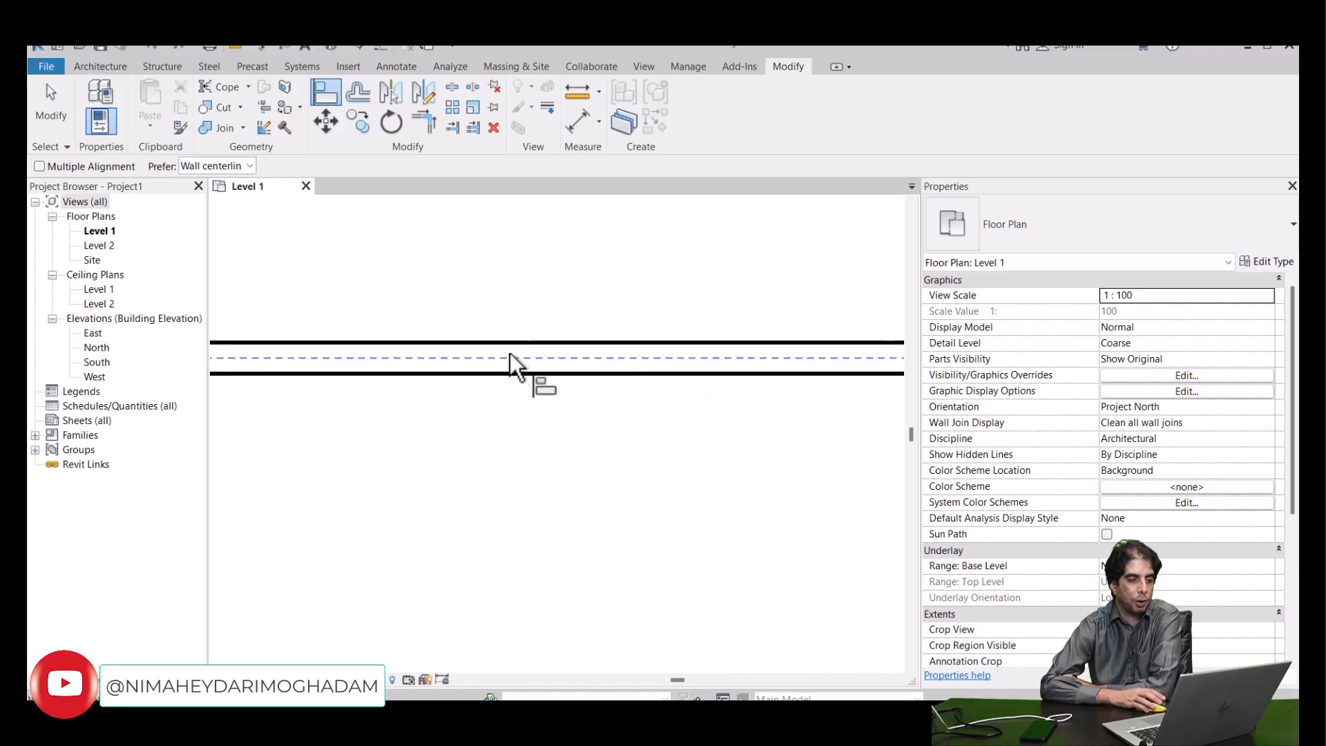
scroll(507, 355, down, 5)
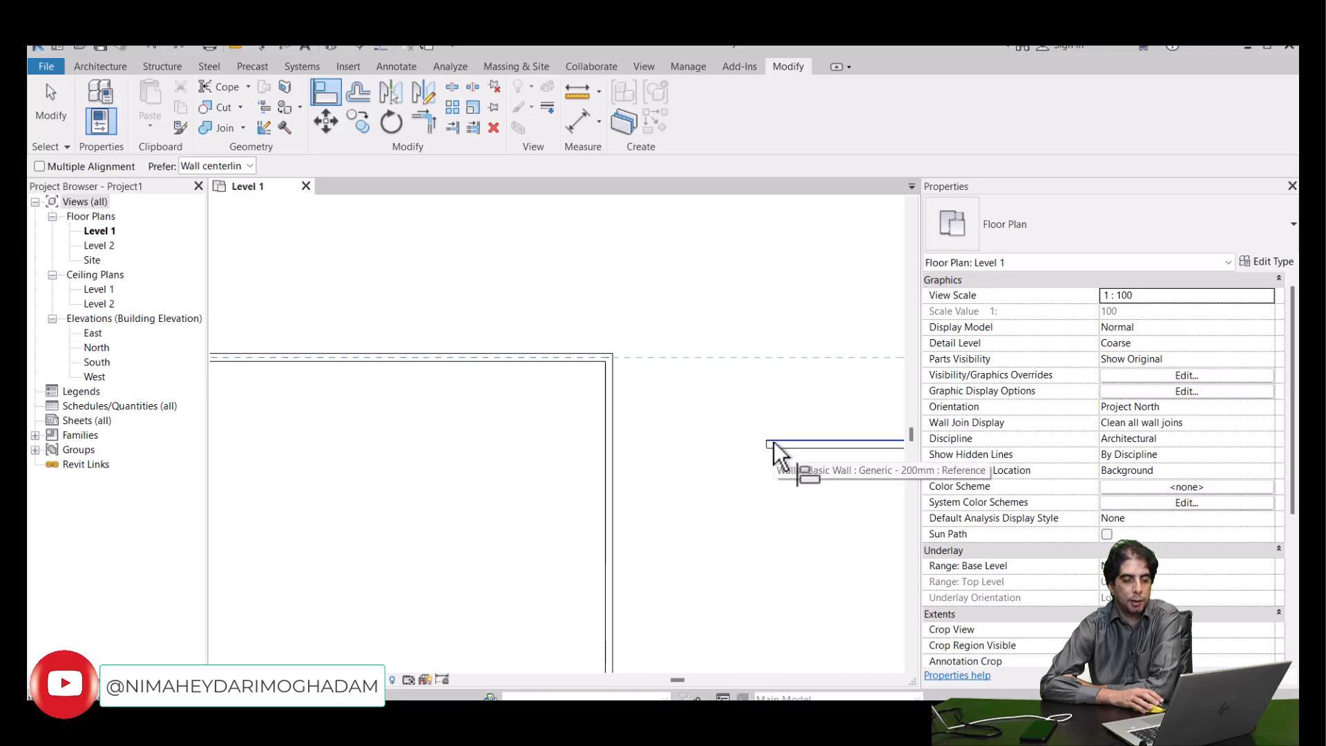
scroll(778, 442, up, 2)
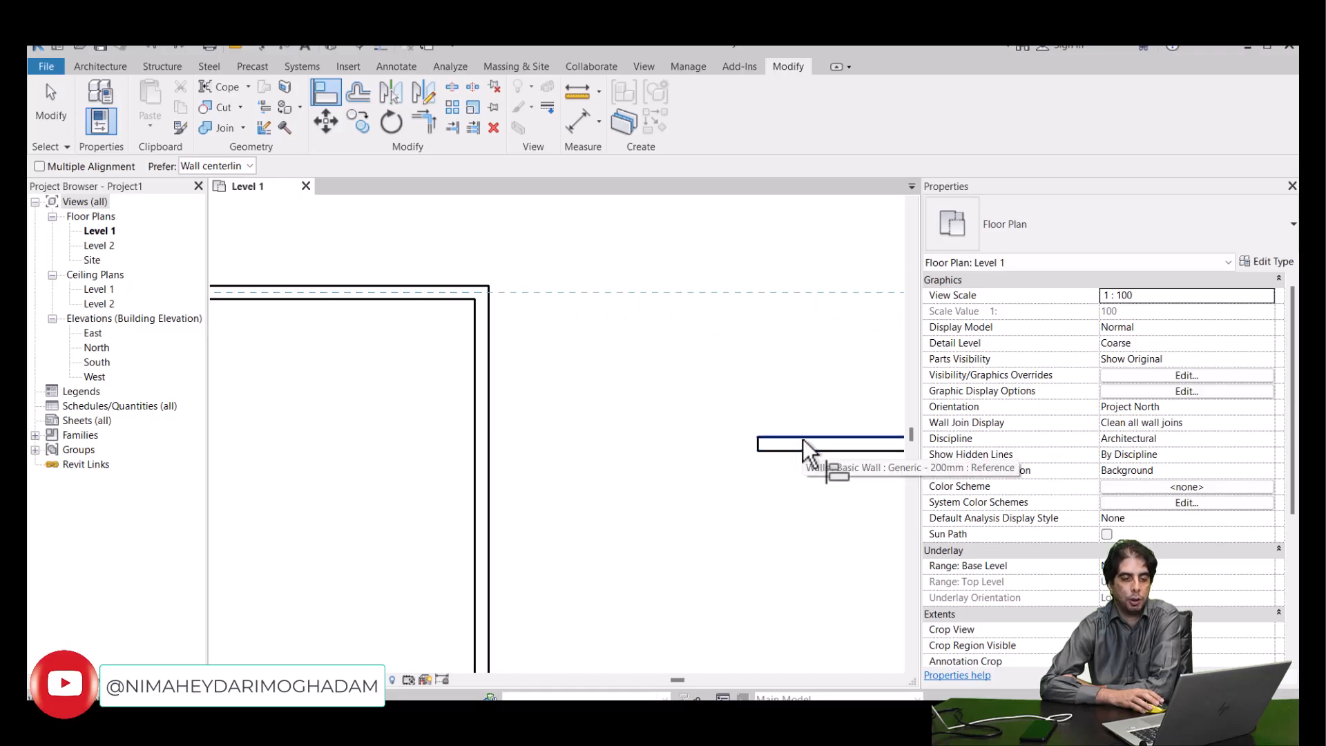
click(802, 438)
scroll(760, 428, down, 1)
middle_drag(736, 414, 647, 488)
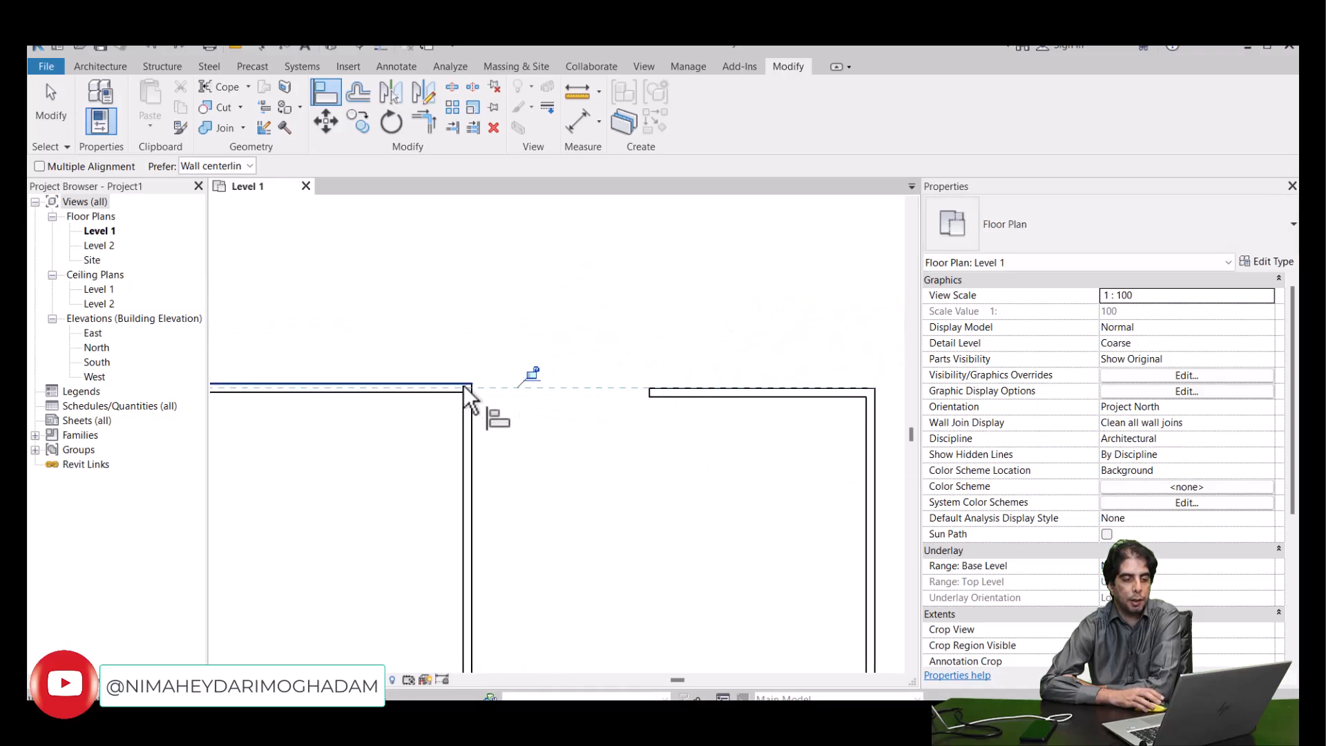
scroll(529, 398, down, 2)
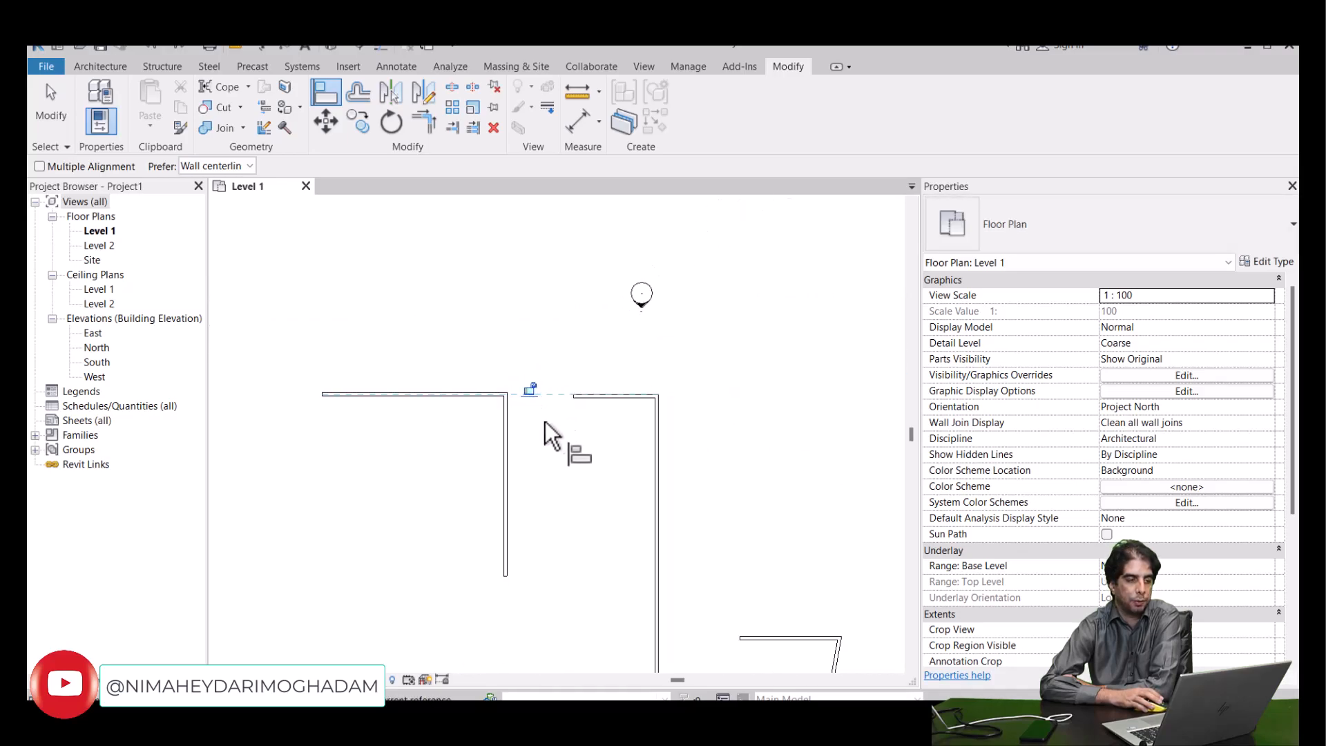
- Leave Align and undo the centerline alignment of the second L's horizontal wall
right_click(450, 328)
key(Escape)
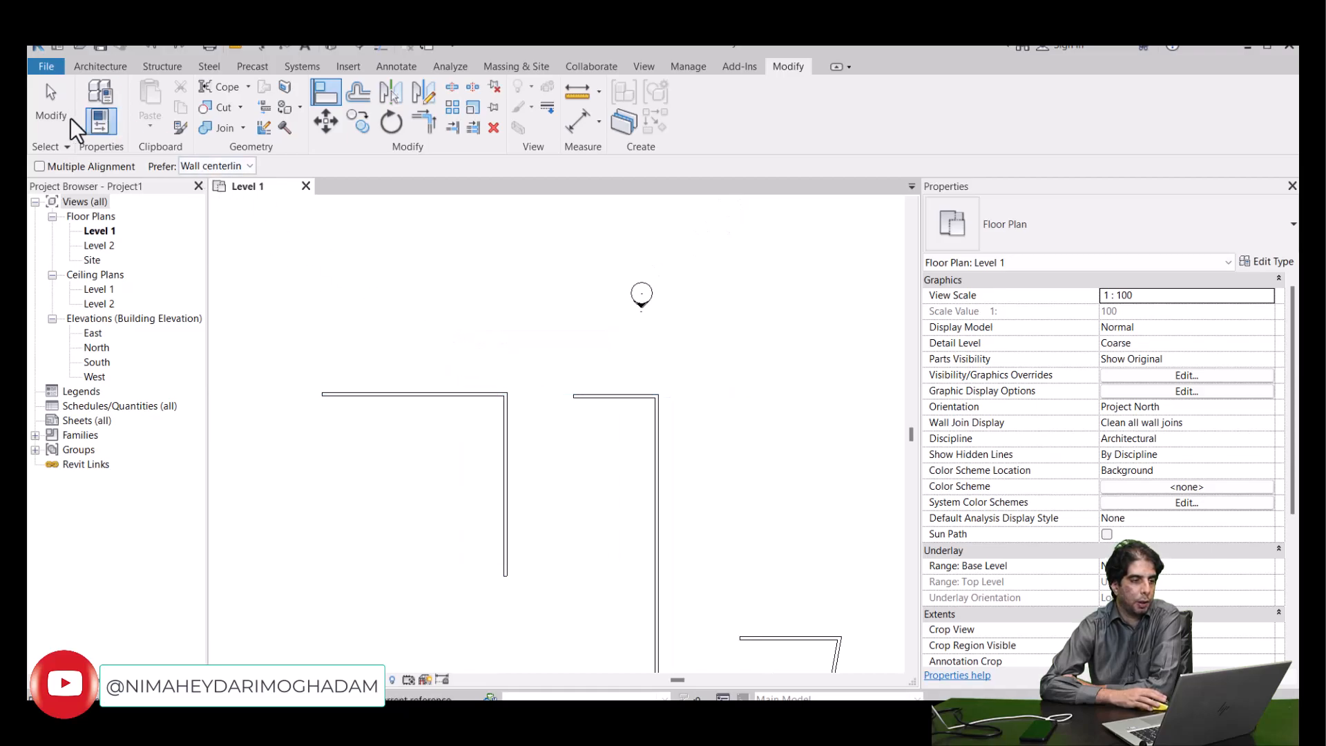
click(47, 118)
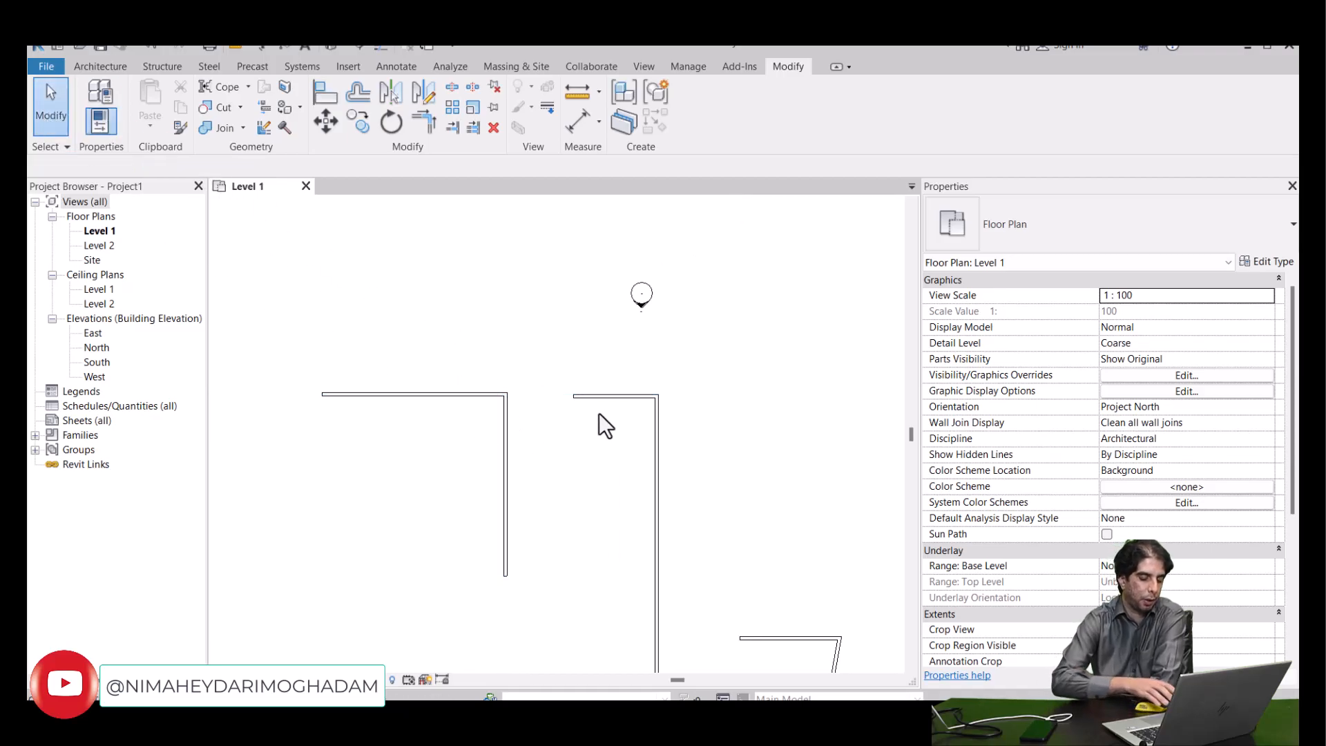
scroll(614, 412, up, 4)
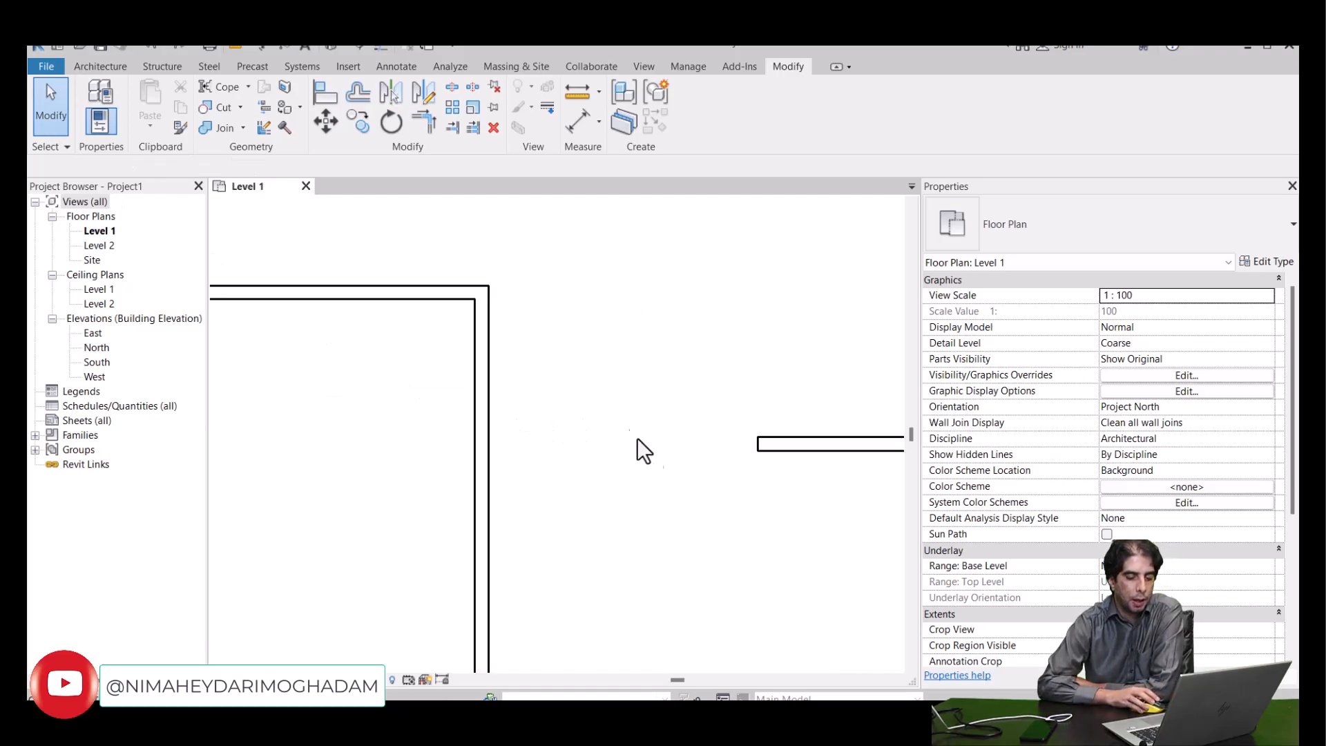
- Switch to PowerPoint, review the Align slide's notes on the Prefer option and 3D elements, and return to Revit
key(alt+Tab)
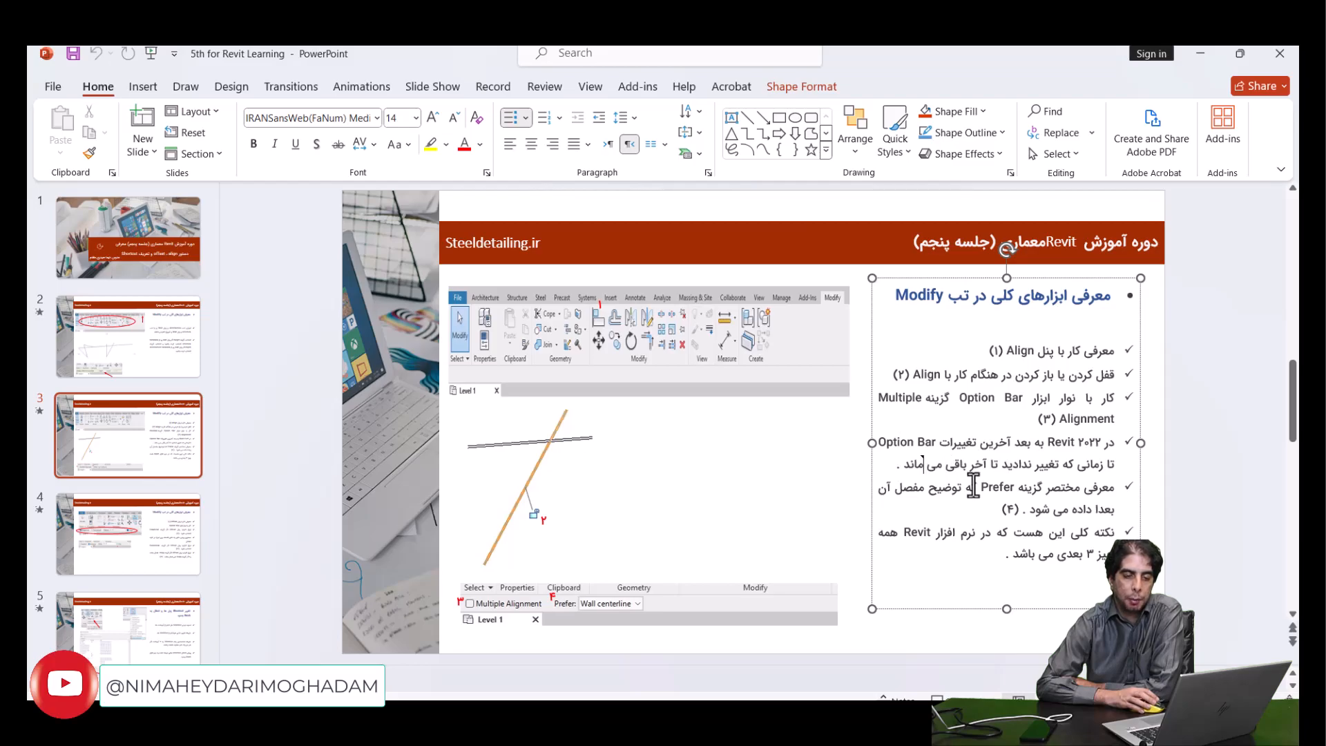
click(895, 490)
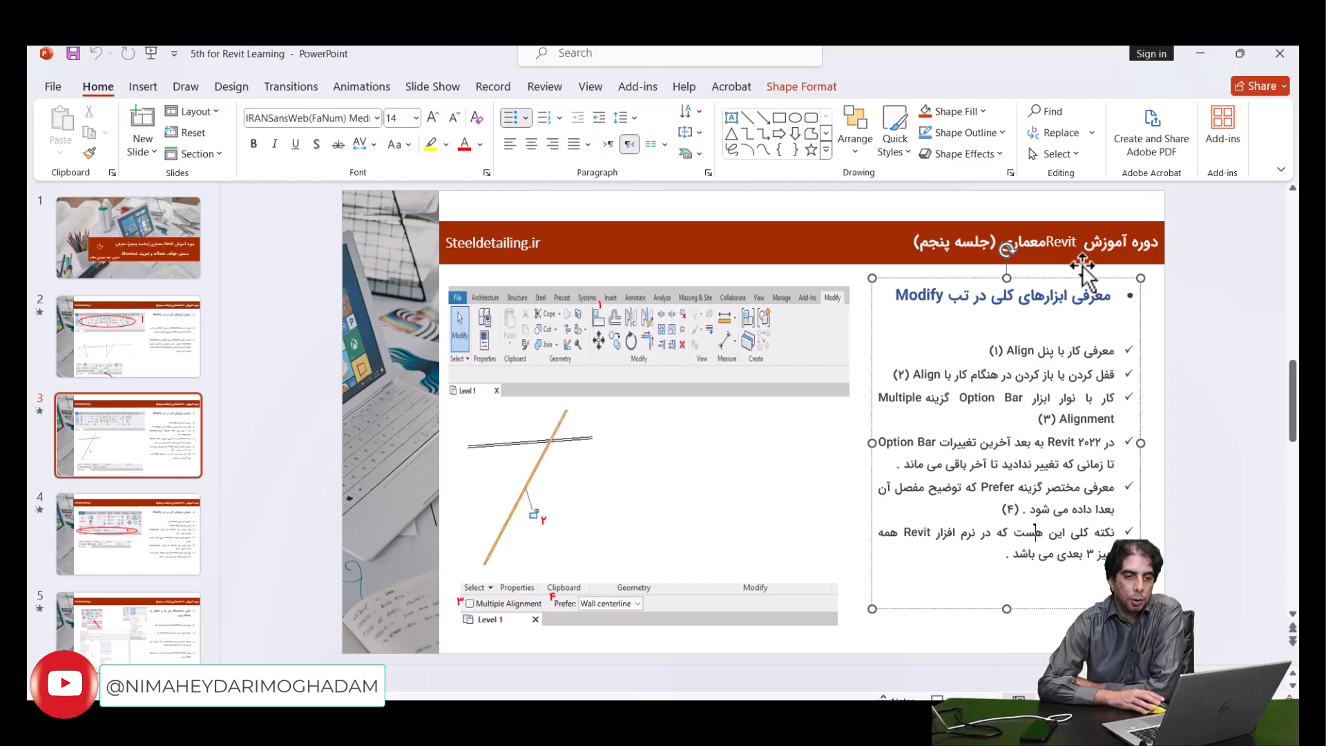
click(1190, 60)
- Open the default 3D view and examine the sample walls in three dimensions
scroll(695, 356, down, 5)
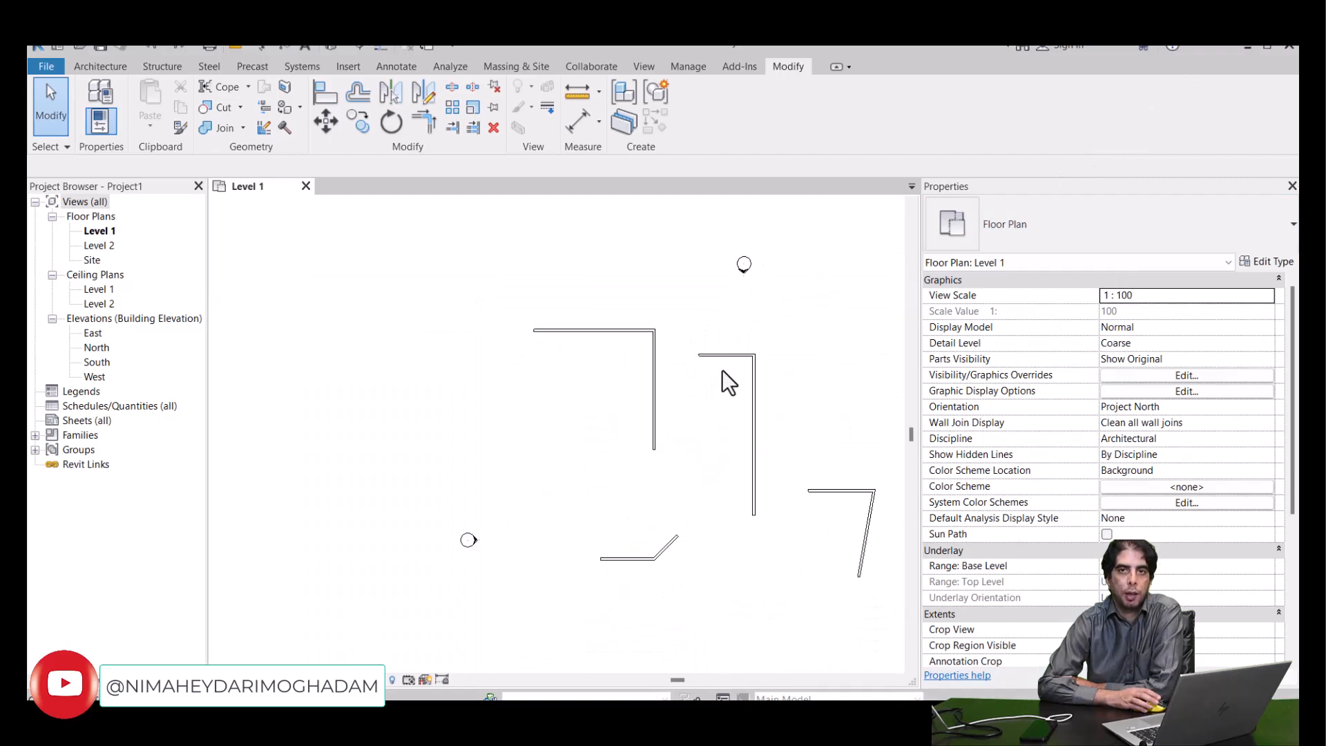
scroll(723, 370, up, 2)
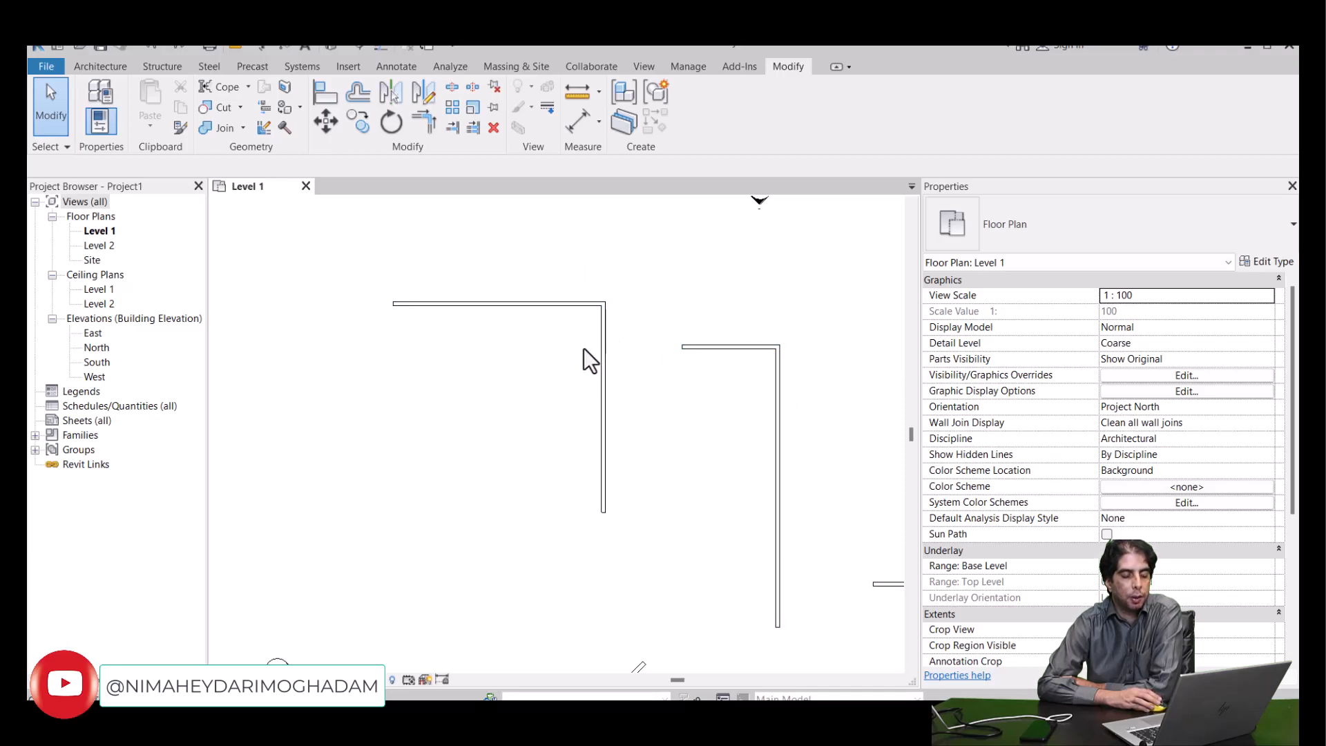
scroll(778, 392, down, 2)
scroll(778, 393, down, 2)
middle_drag(816, 461, 705, 360)
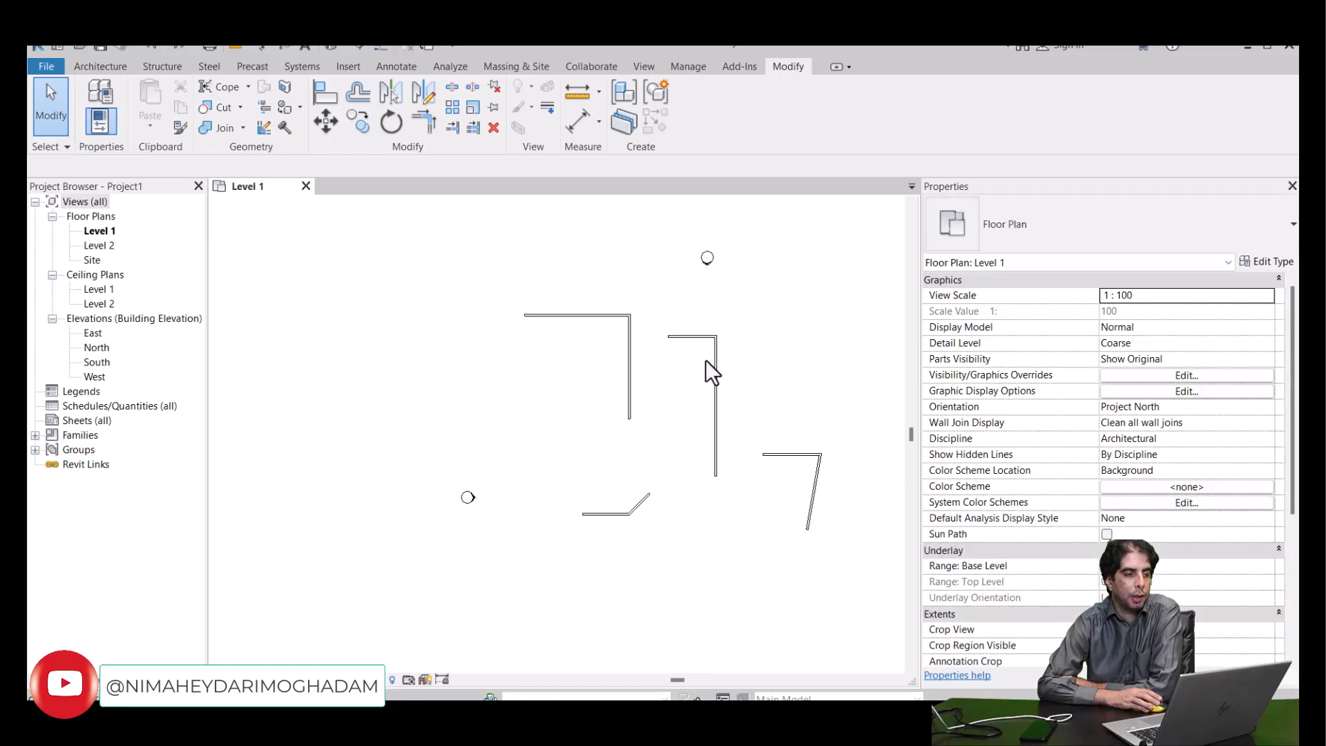
click(333, 48)
scroll(639, 361, up, 4)
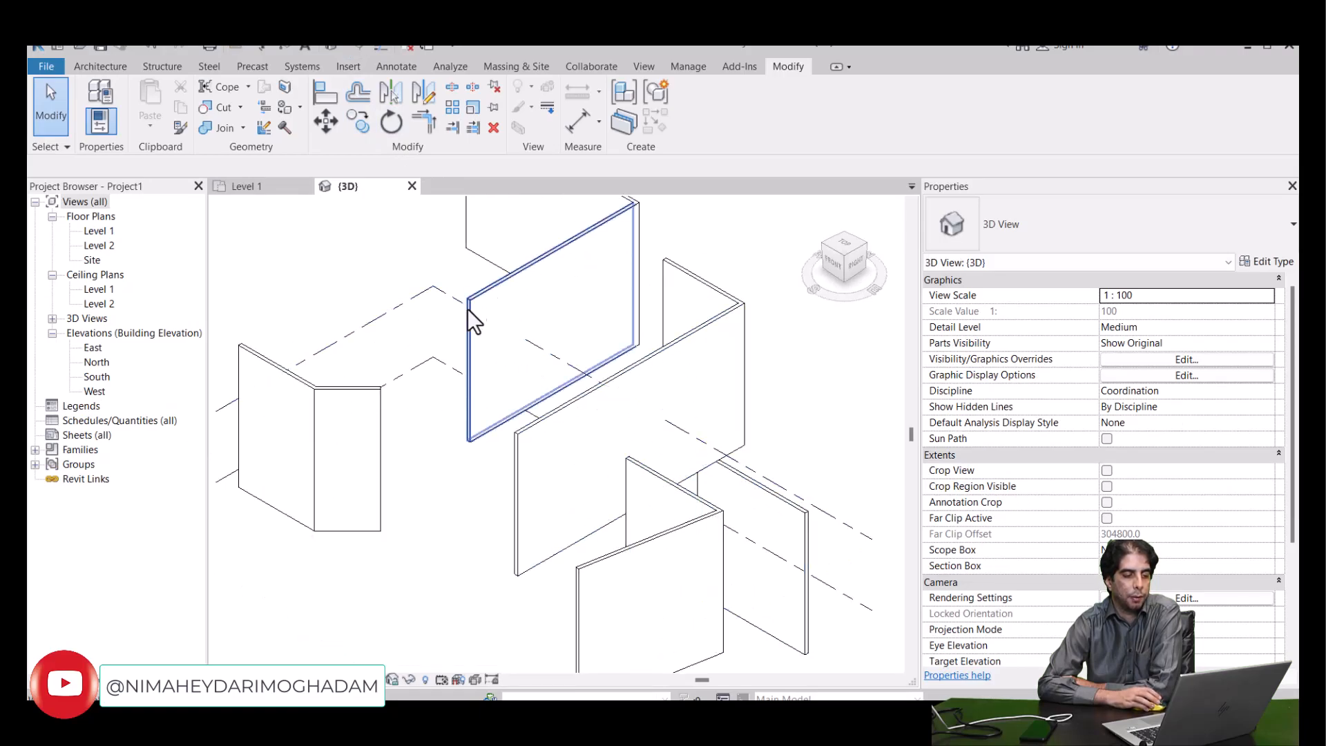
scroll(470, 304, down, 1)
middle_drag(377, 375, 421, 469)
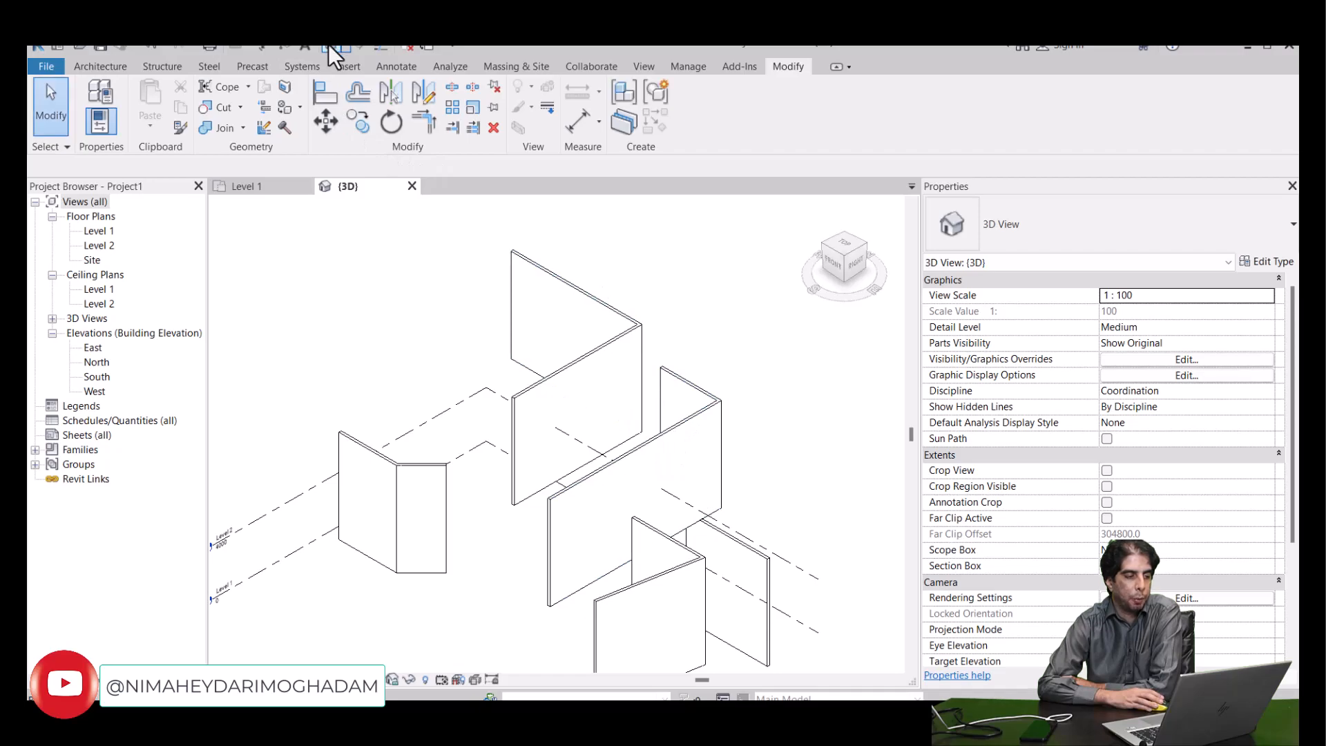
- Return to the Level 1 floor plan and view the sample wall shapes up close
click(109, 229)
double_click(109, 229)
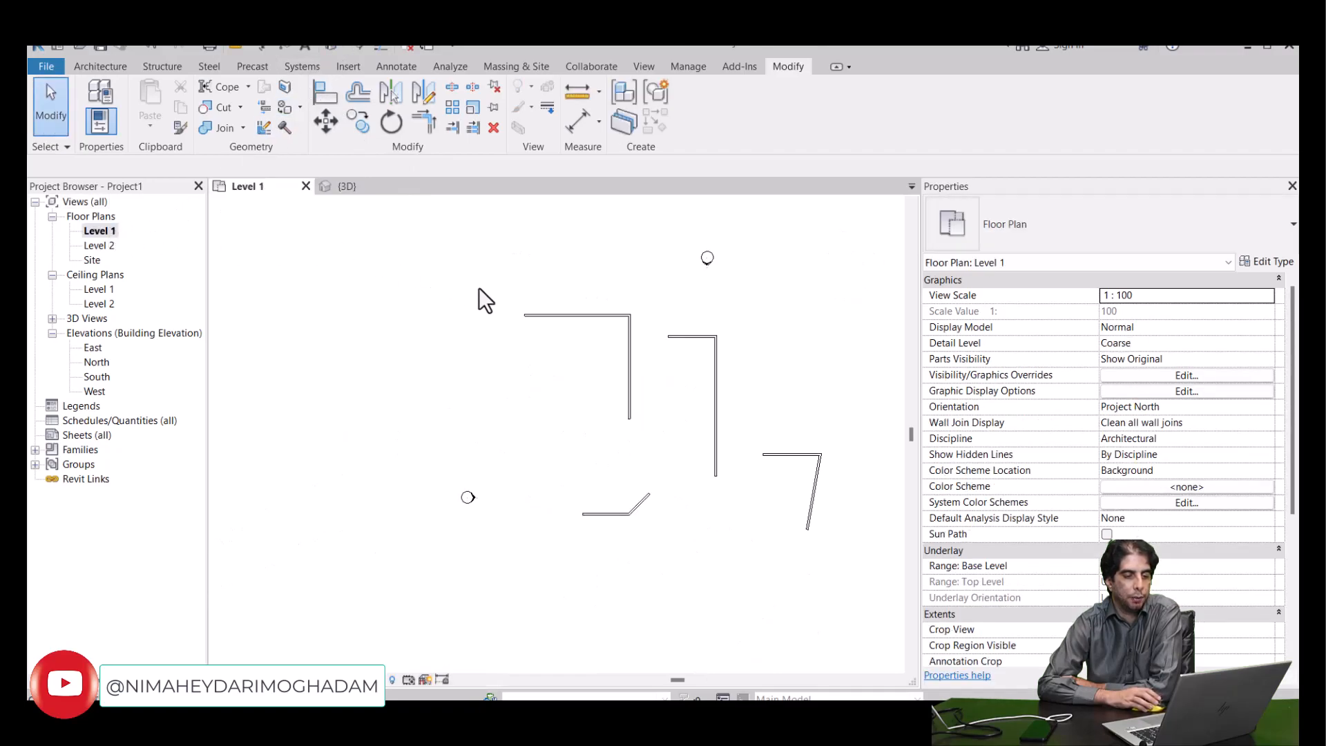
middle_drag(634, 385, 551, 368)
scroll(551, 368, up, 2)
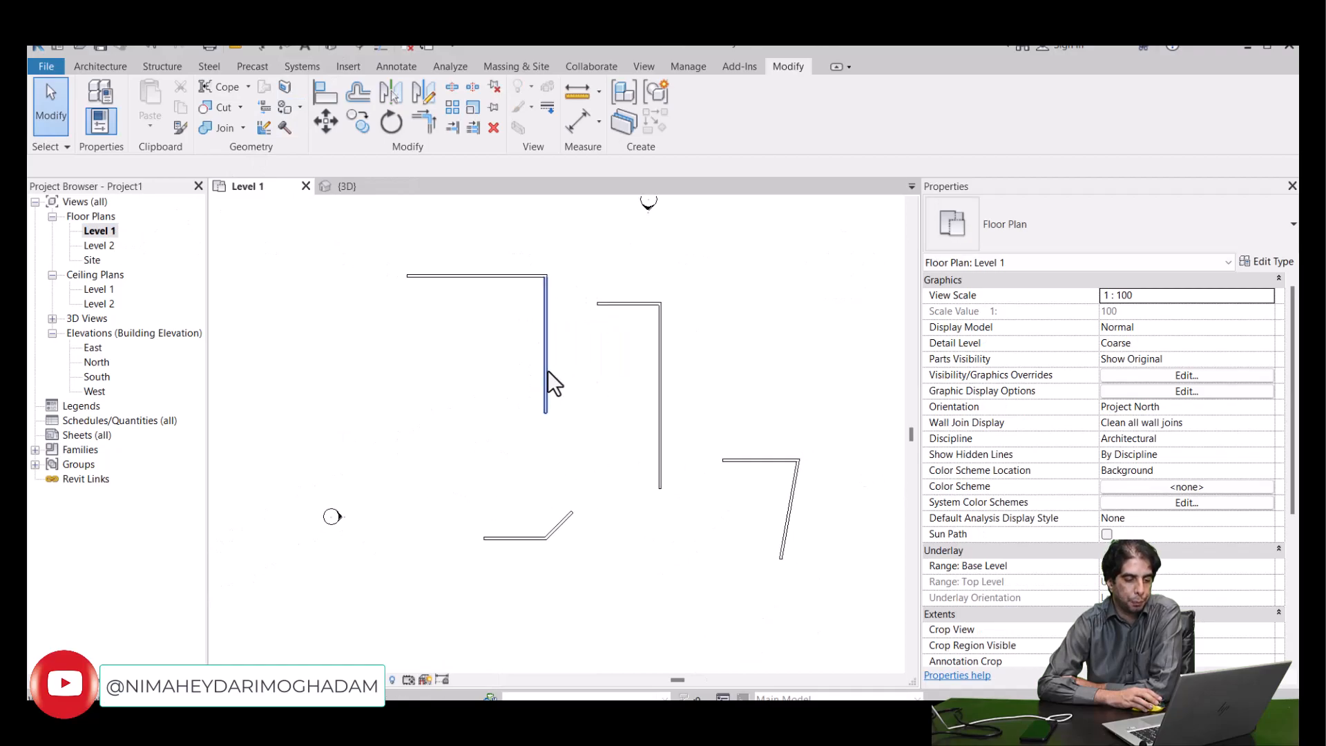
scroll(594, 529, up, 3)
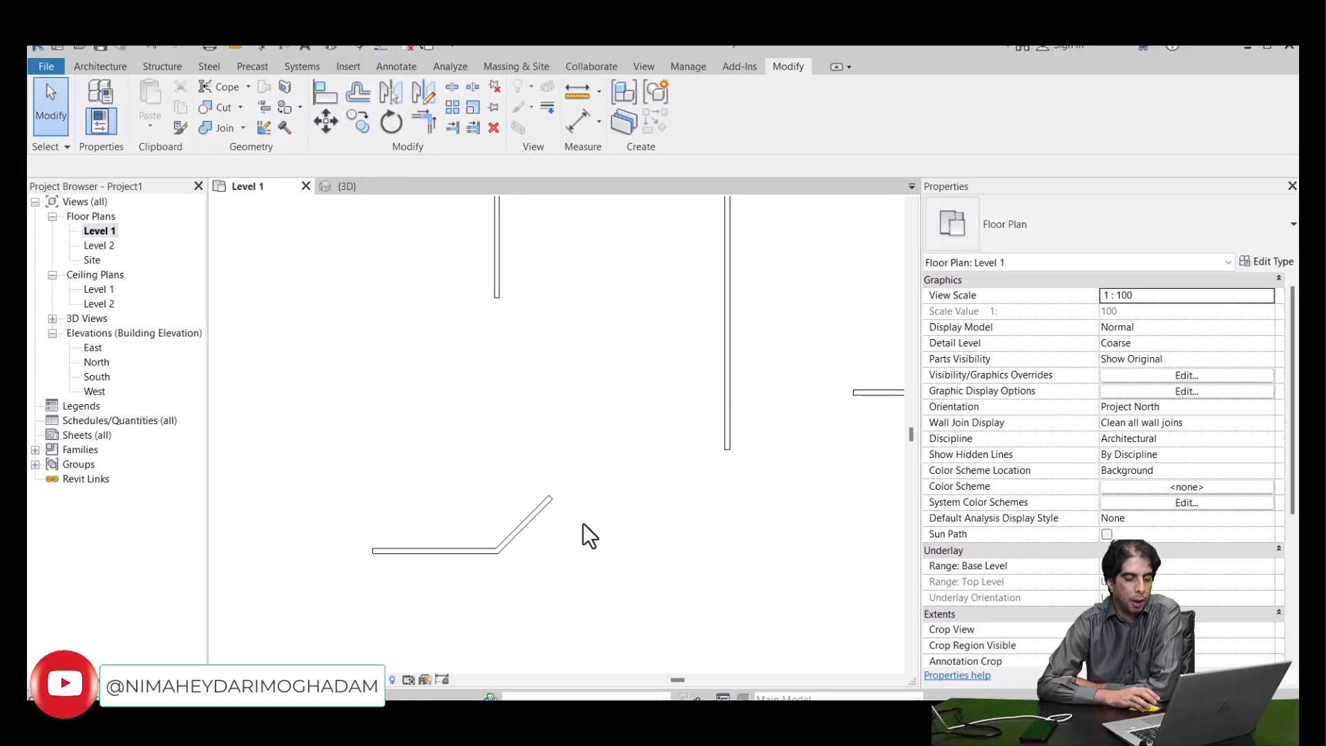
- Switch to PowerPoint and show slide 4 about the Offset tool's Graphical, Numerical and Copy options
click(825, 722)
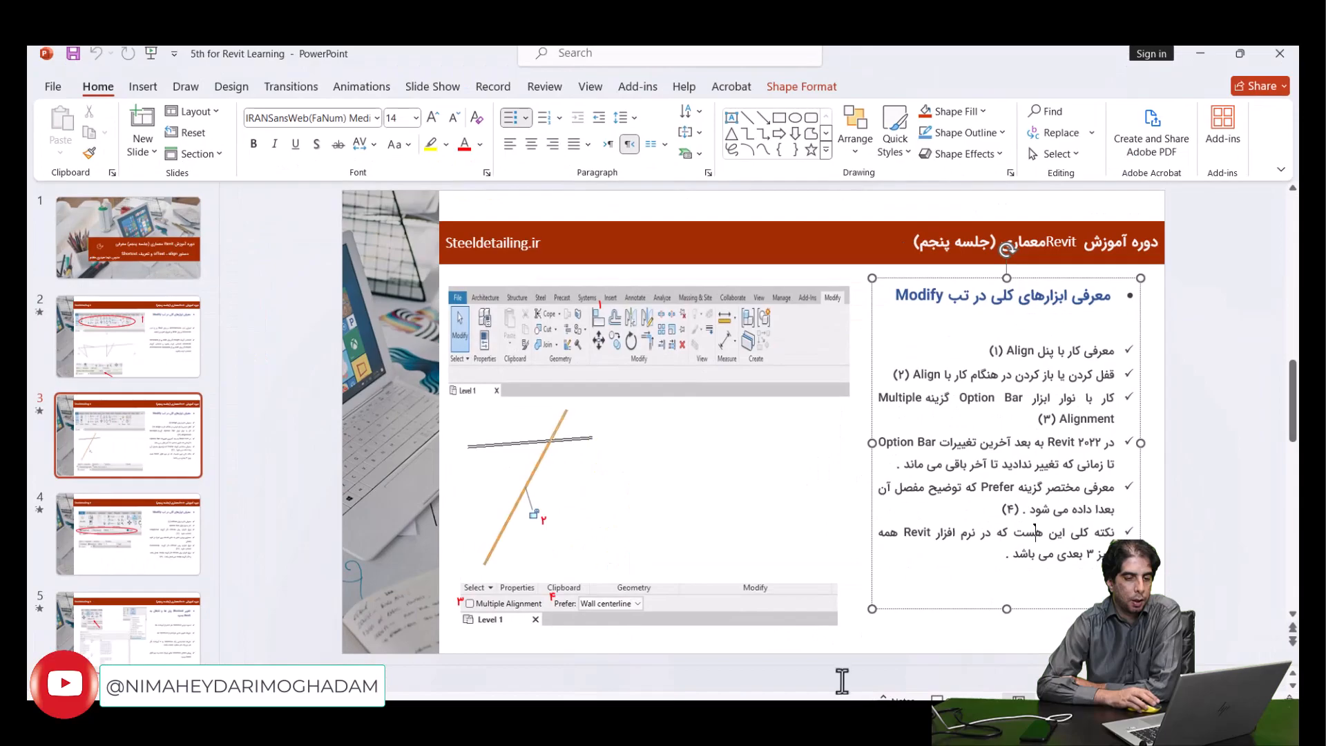
click(166, 520)
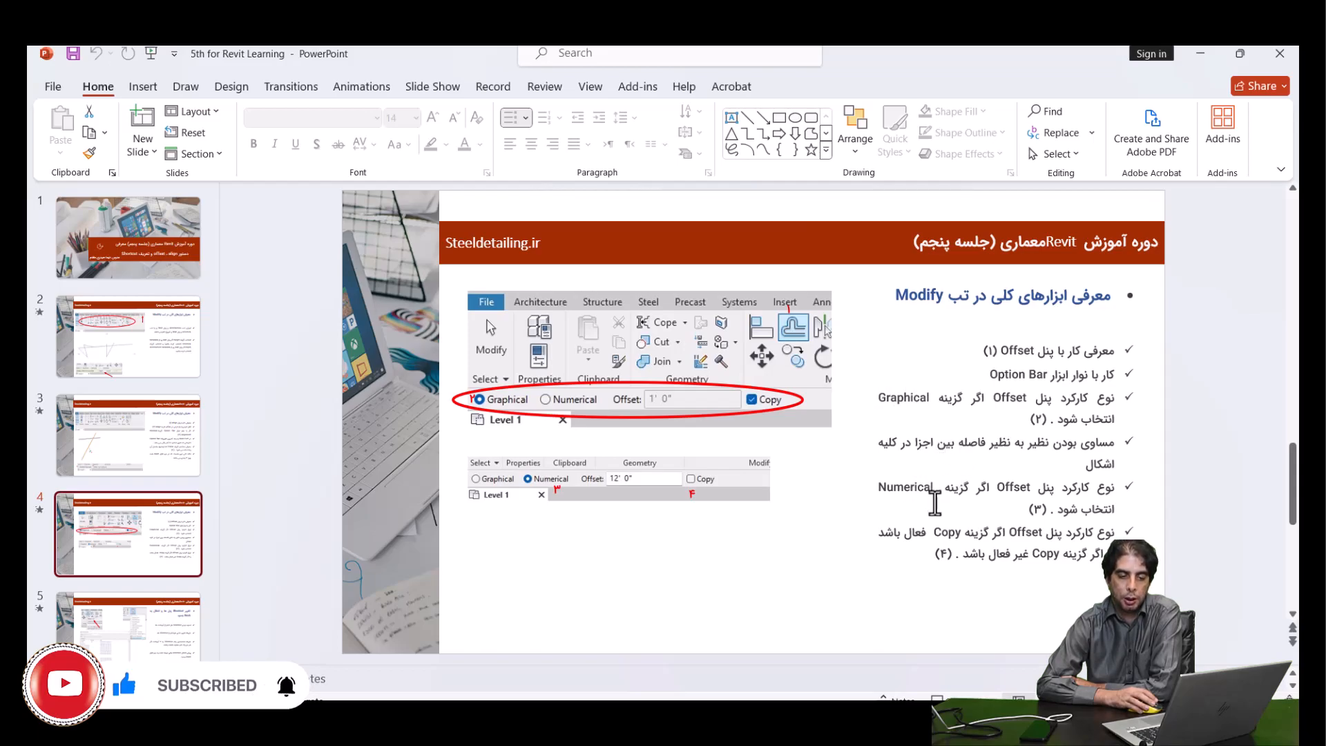
- Return to Revit, bring the short horizontal wall of the middle shape into view, and start Offset in Graphical mode
click(1185, 58)
scroll(537, 384, down, 5)
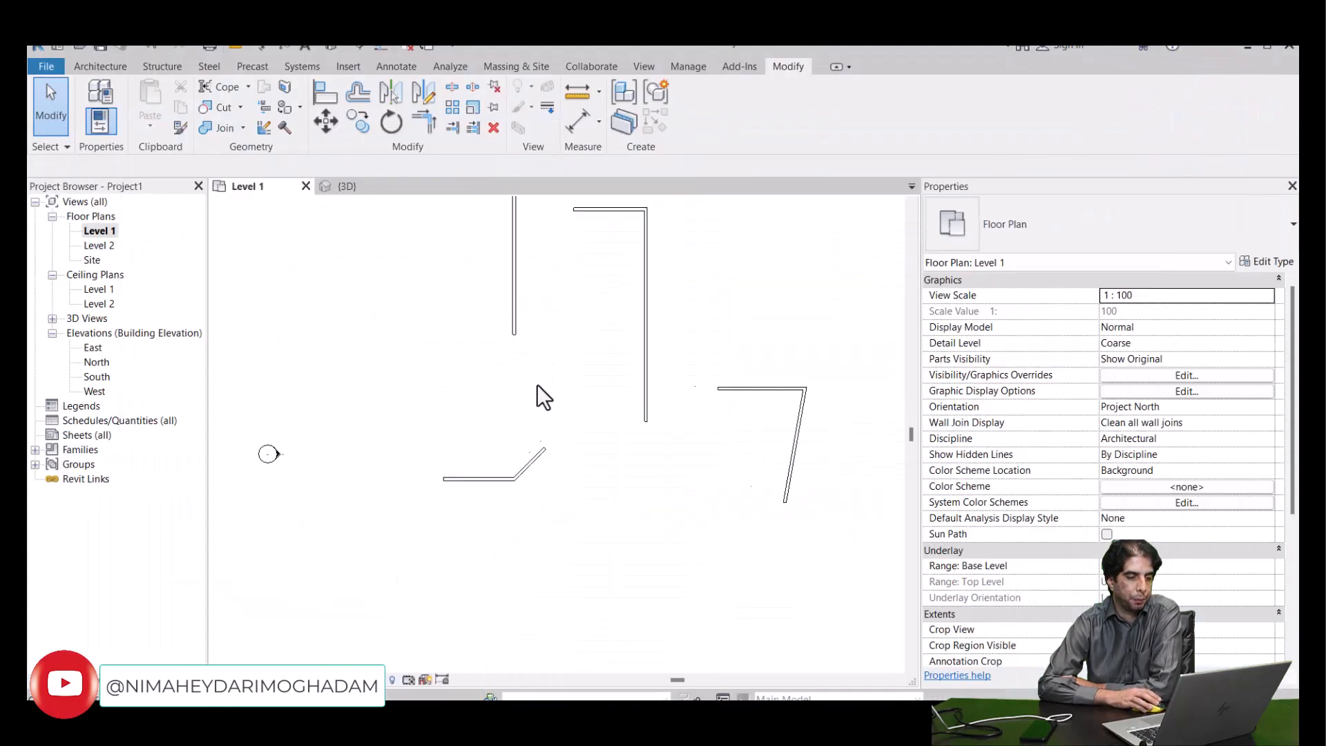
scroll(565, 366, up, 5)
click(566, 368)
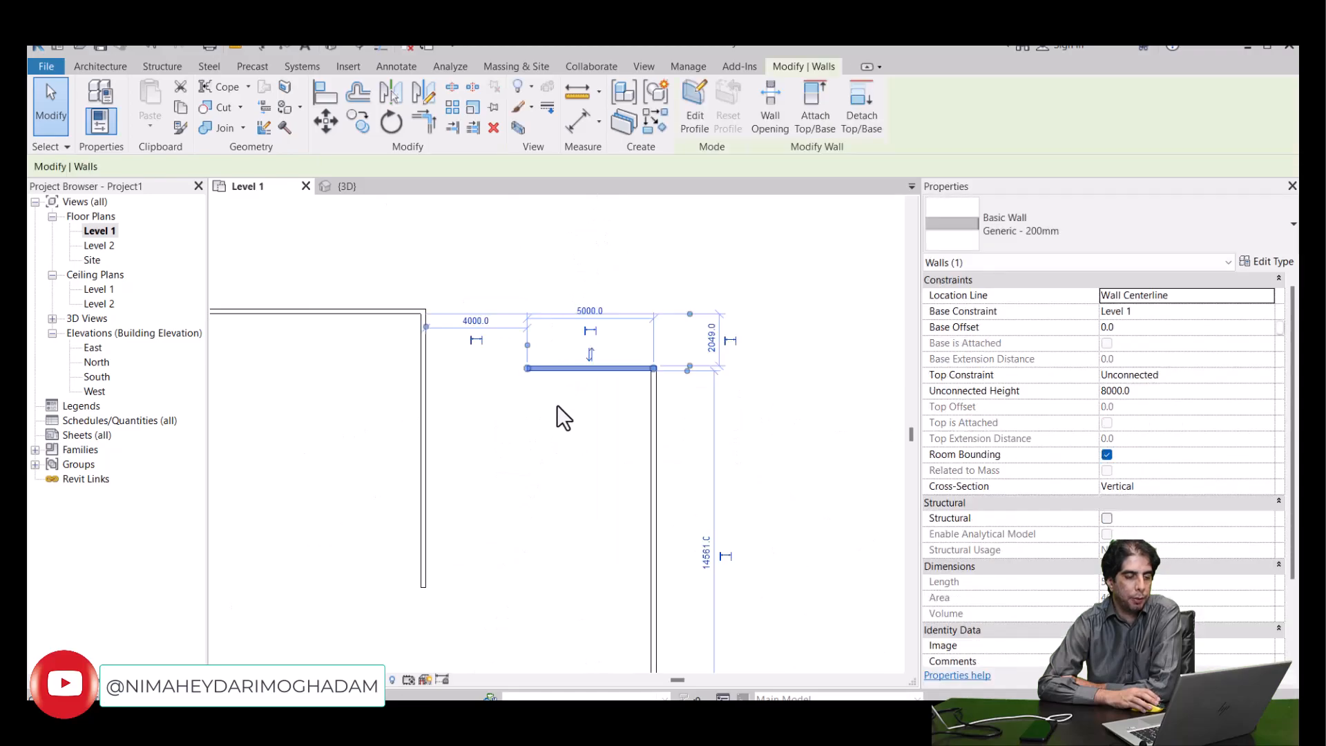
scroll(557, 404, down, 2)
middle_drag(576, 432, 510, 404)
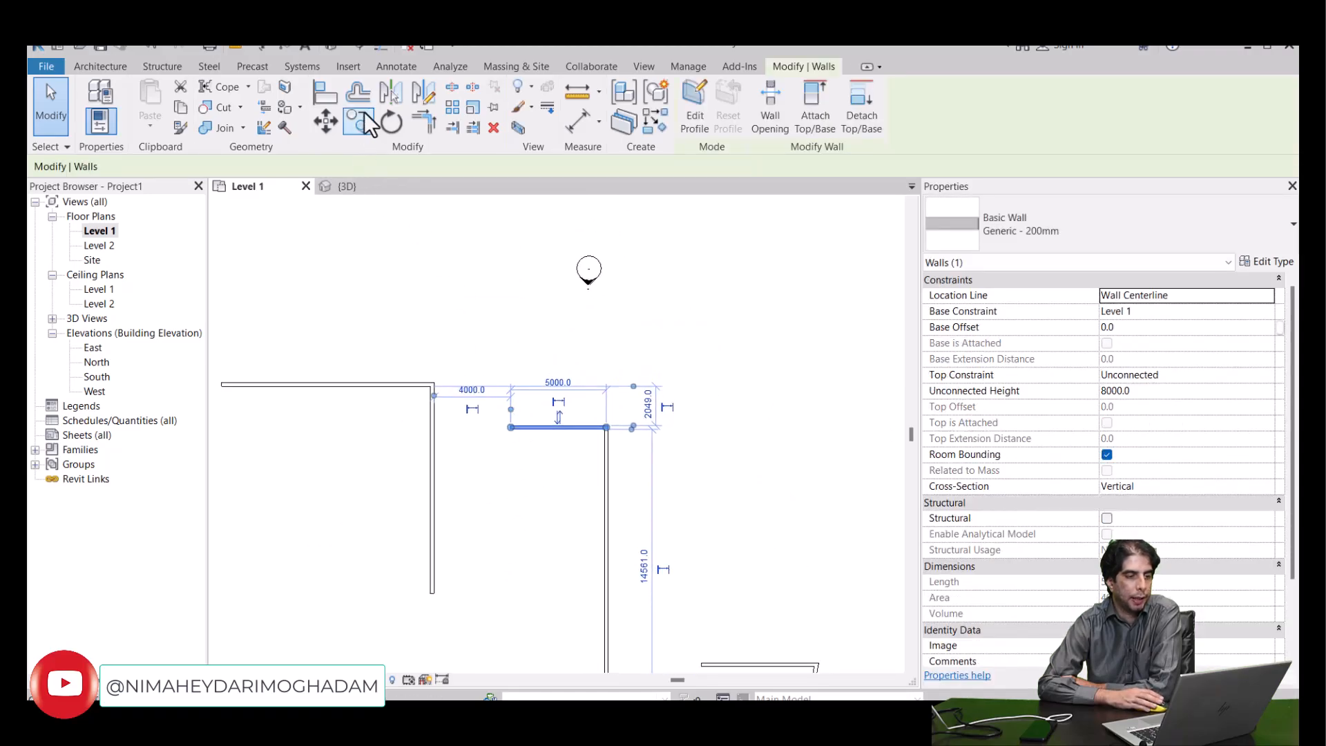
click(366, 93)
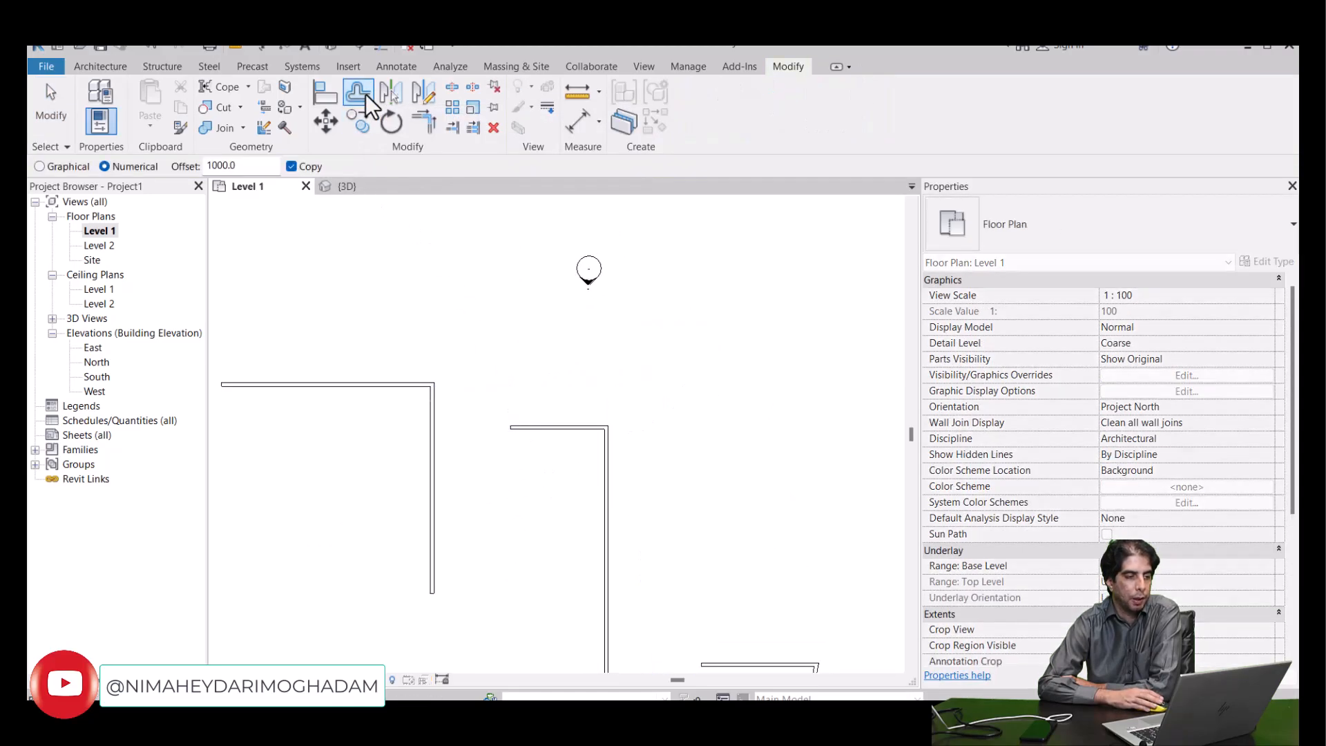
click(39, 166)
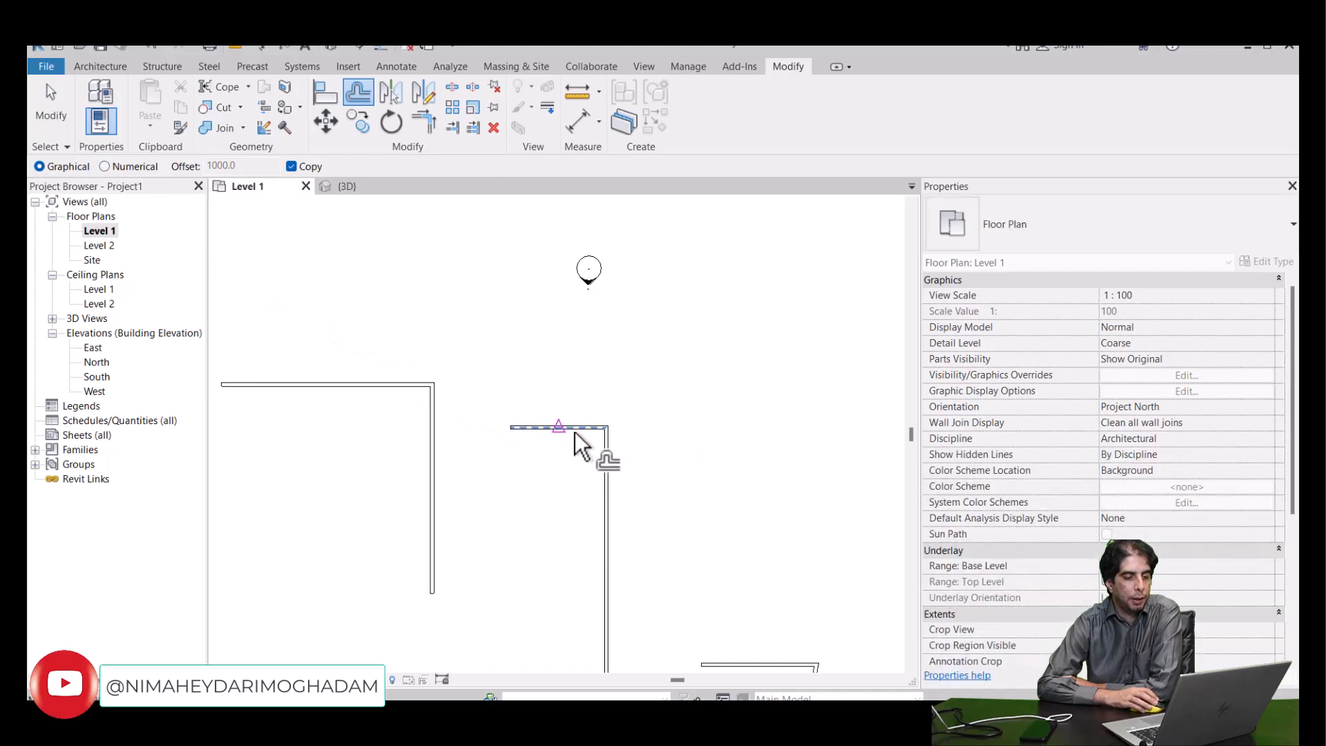
- Try a graphical offset copy of the short horizontal wall 5700 mm above it, and undo it
click(671, 427)
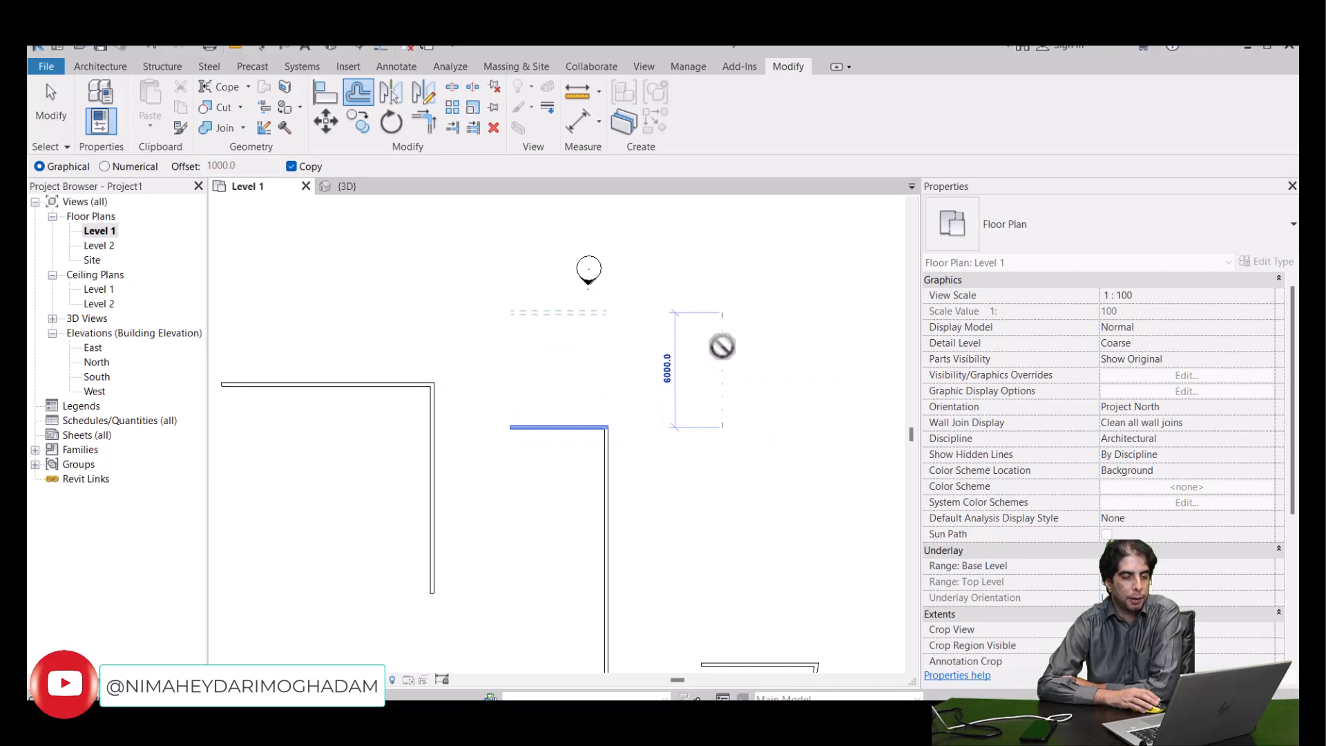
click(721, 351)
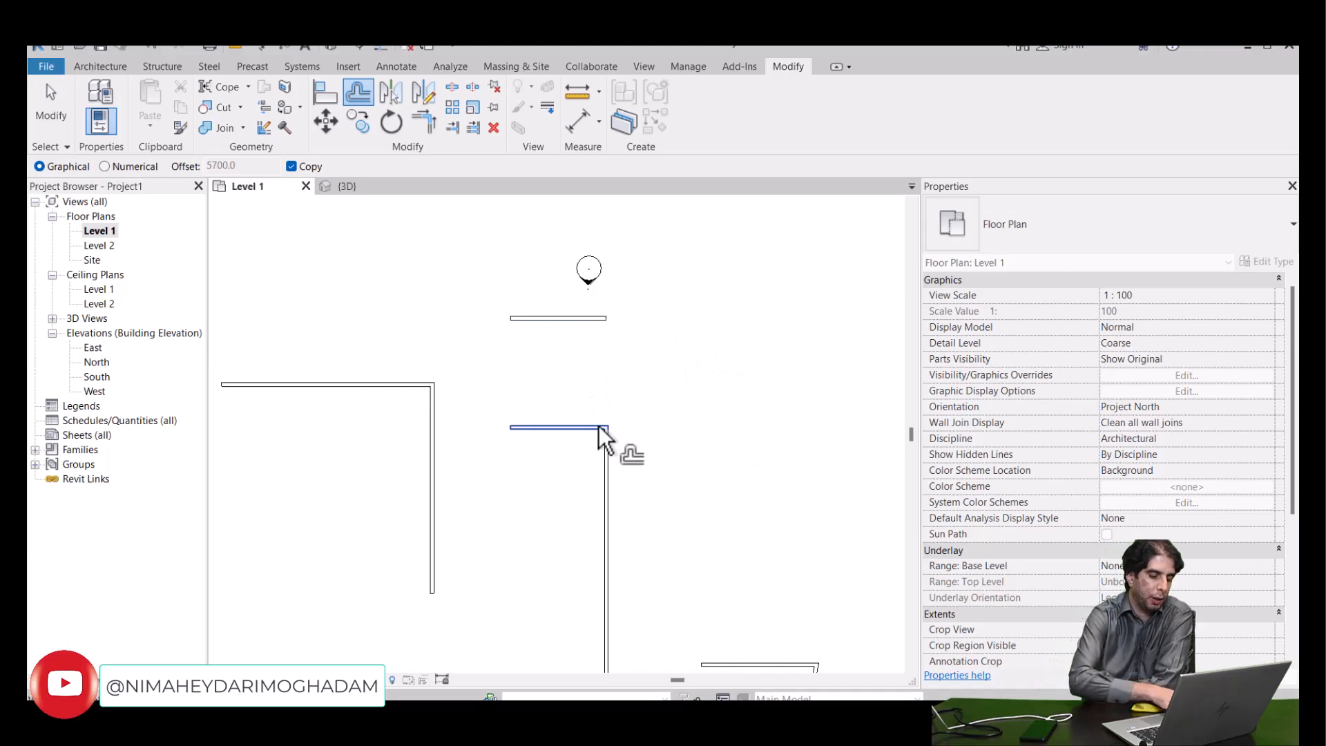
key(ctrl+z)
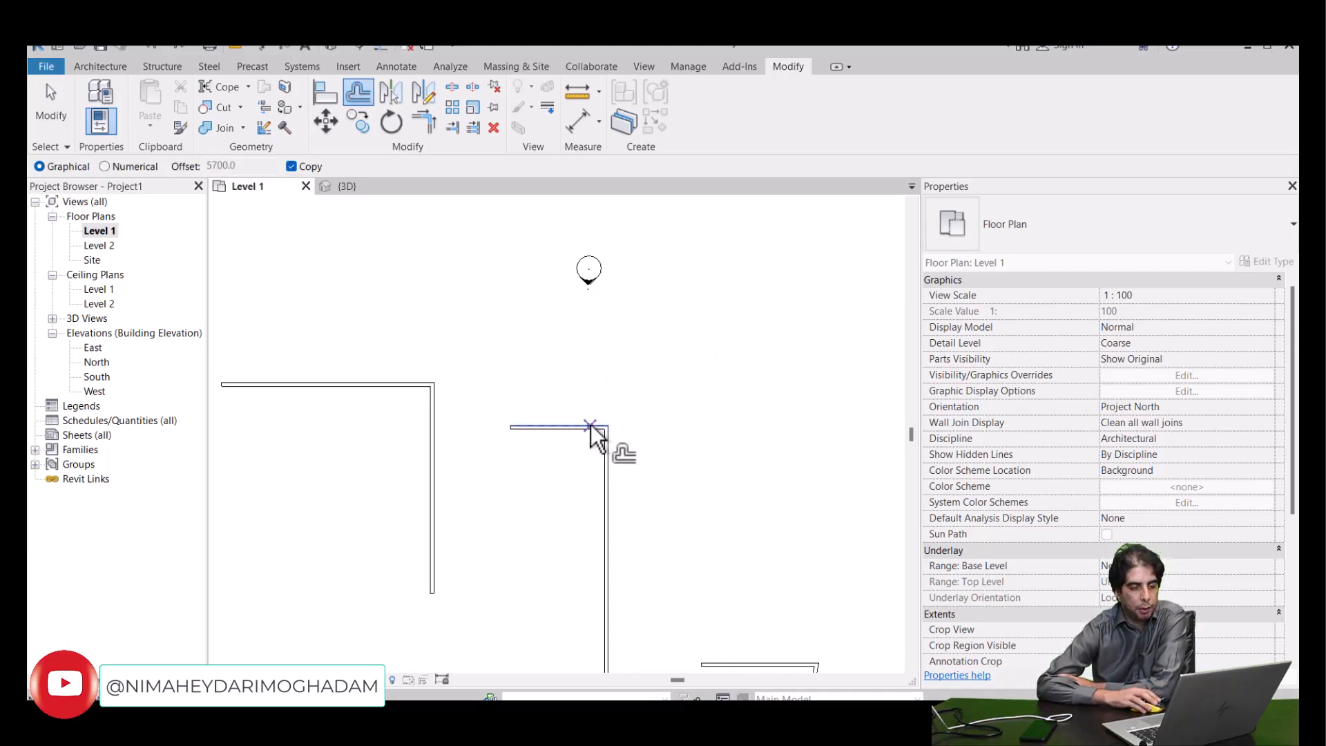
- Make a graphical offset copy of the short horizontal wall 4000 mm above the original
click(756, 419)
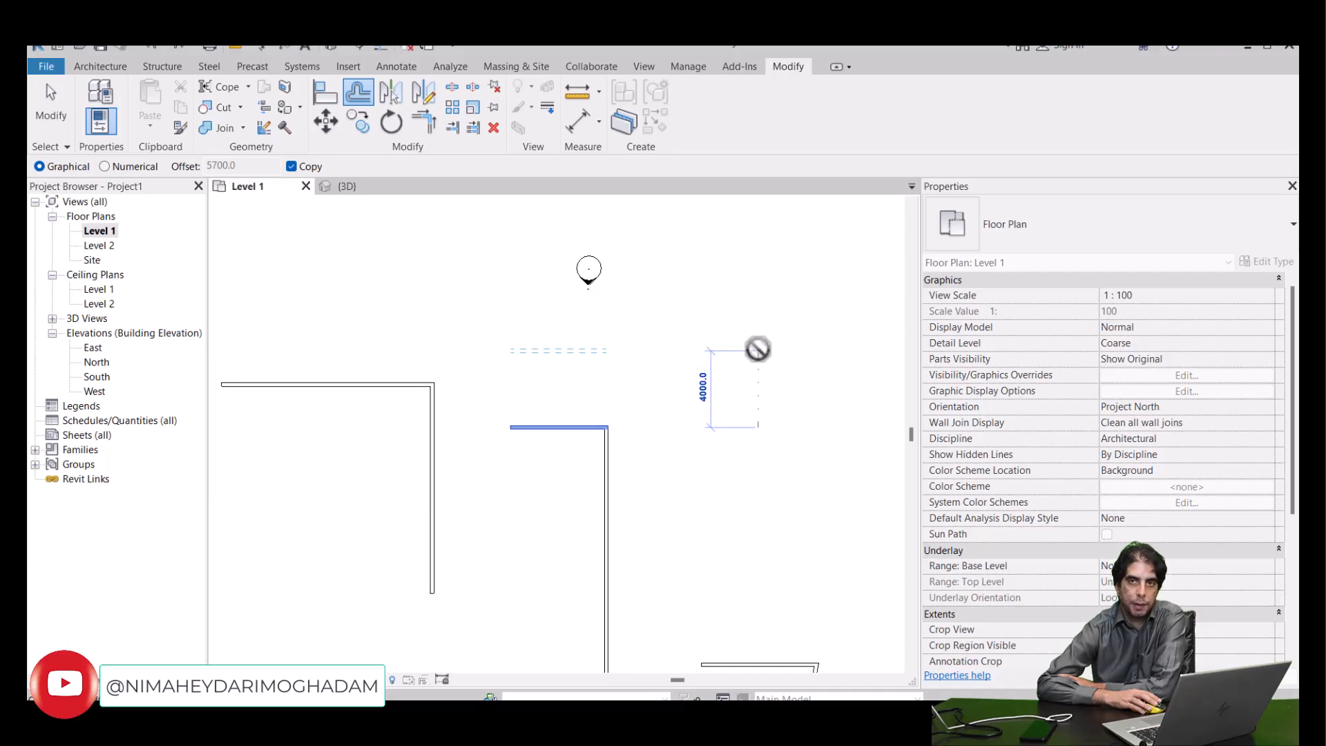
click(759, 349)
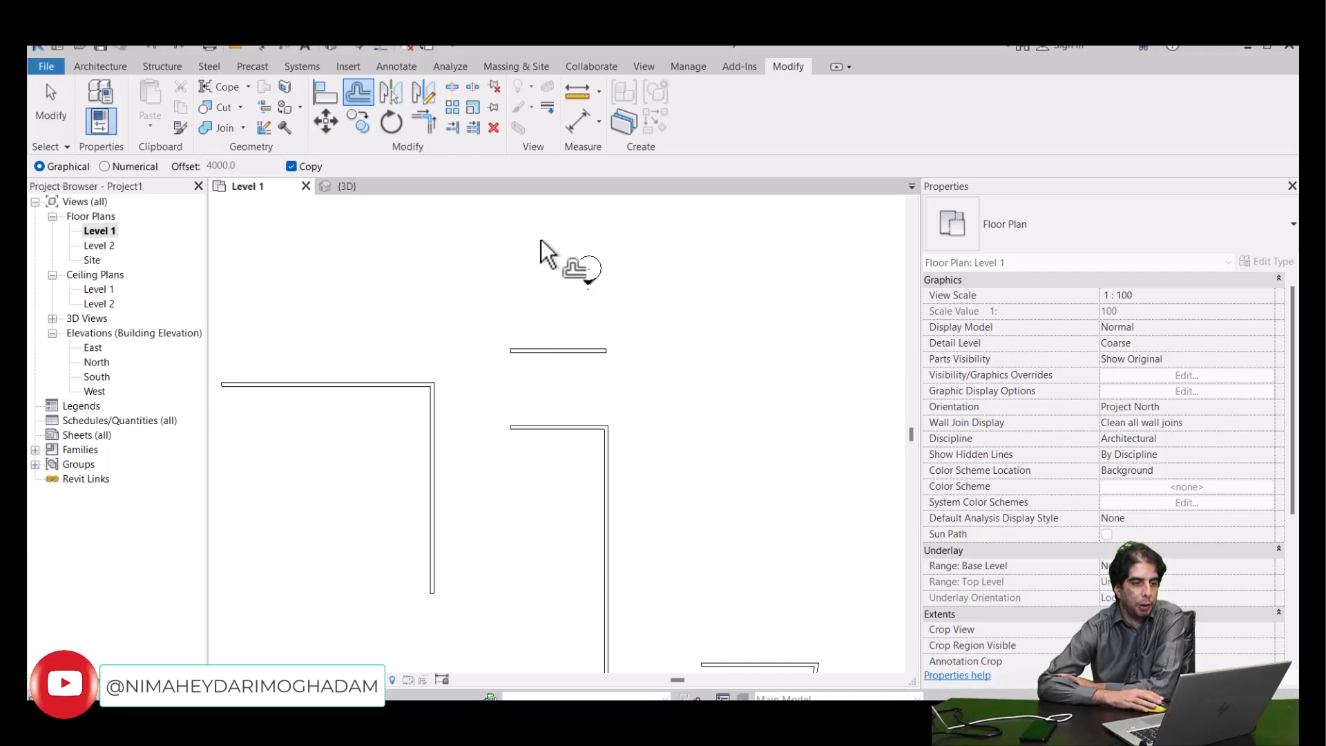
- Measure the clear gap between the facing edges of the short wall and its offset copy
click(579, 91)
scroll(519, 362, up, 3)
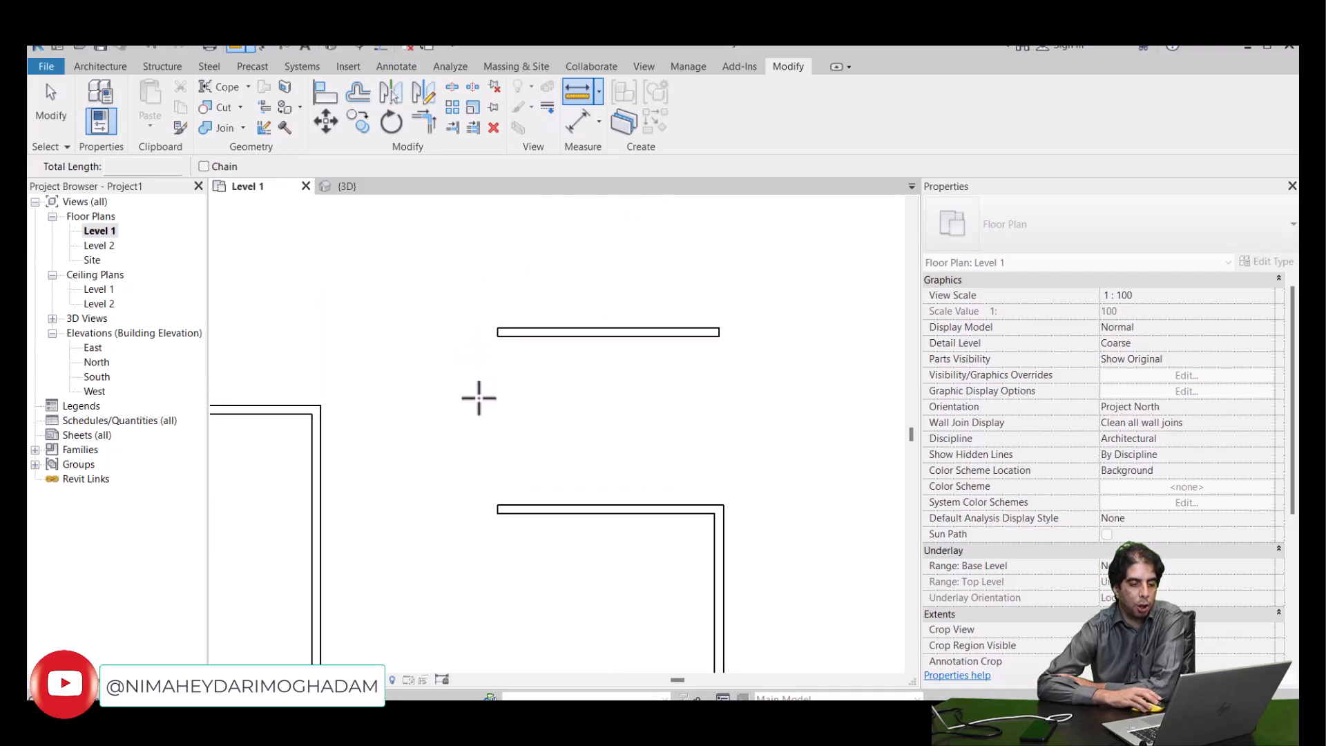
click(499, 505)
click(498, 335)
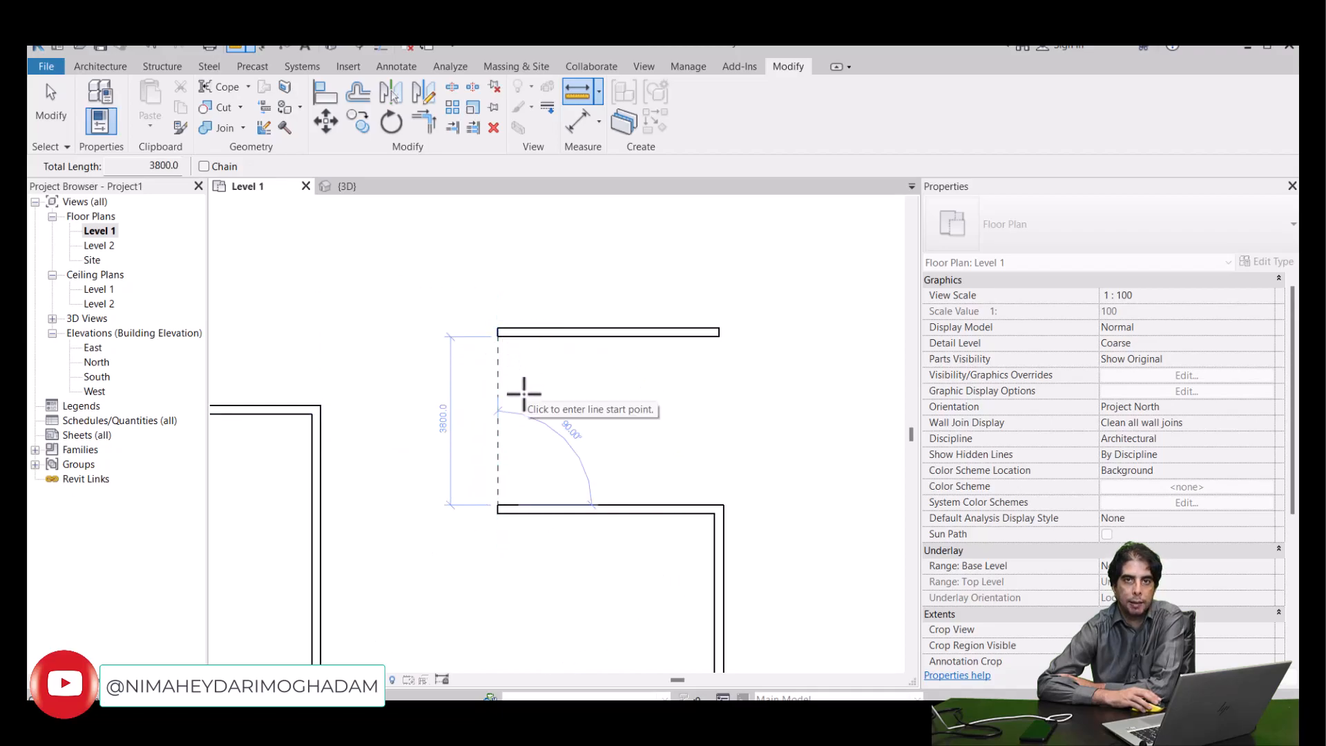
scroll(538, 396, down, 1)
middle_drag(560, 419, 514, 433)
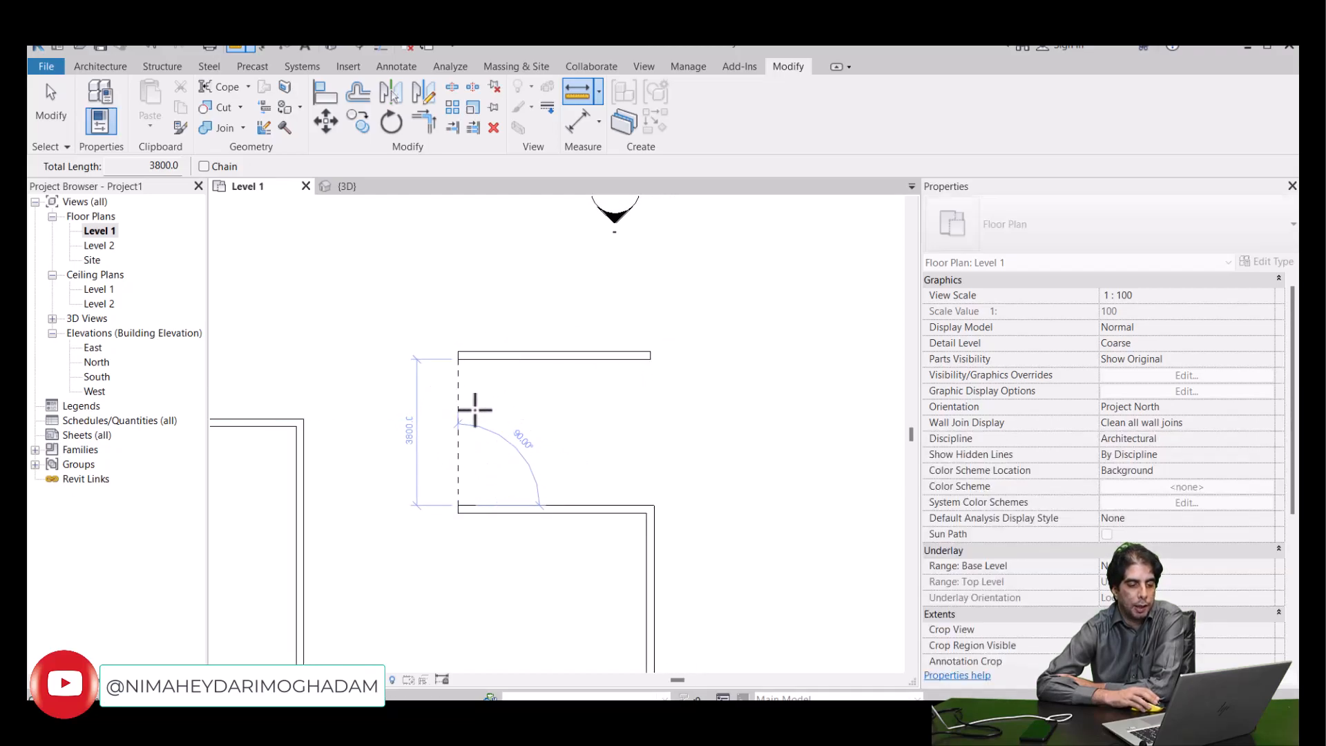
- Measure the distance between the two walls' lower edges, and between their upper edges, at their left ends
scroll(460, 525, up, 1)
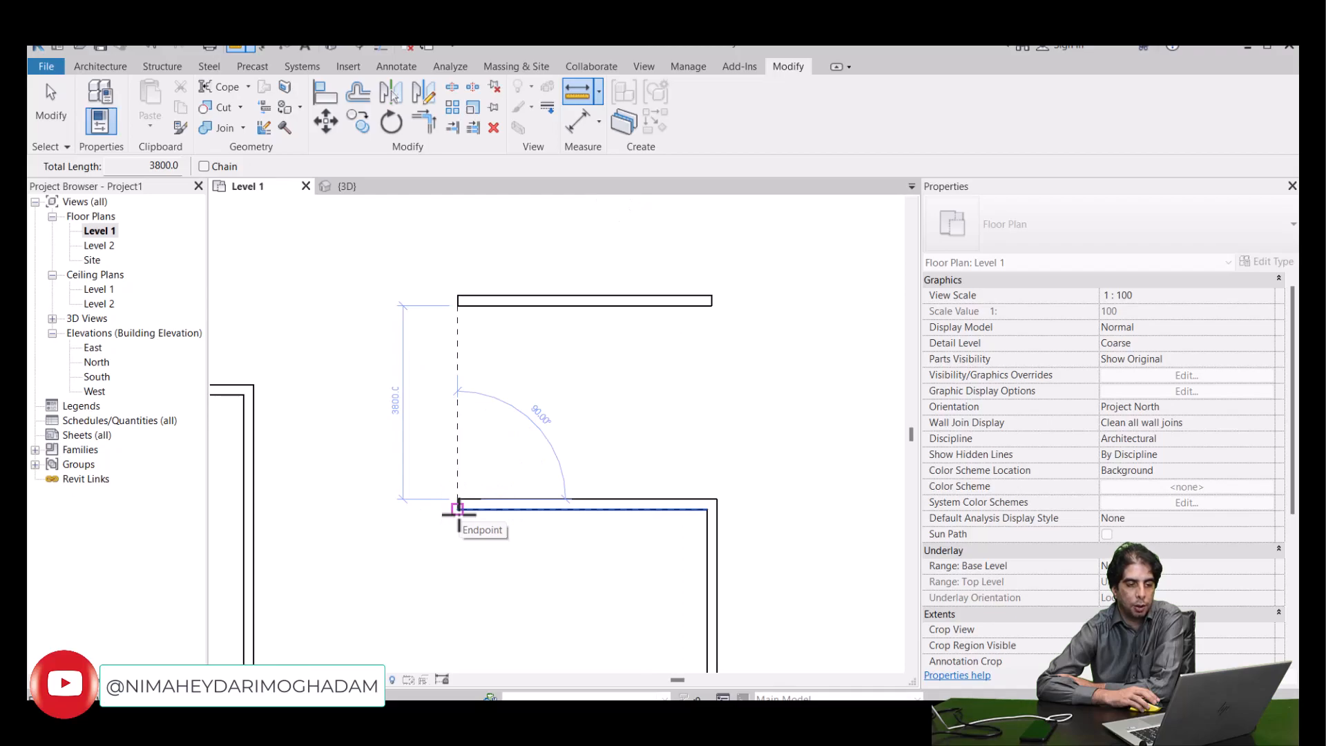
click(458, 510)
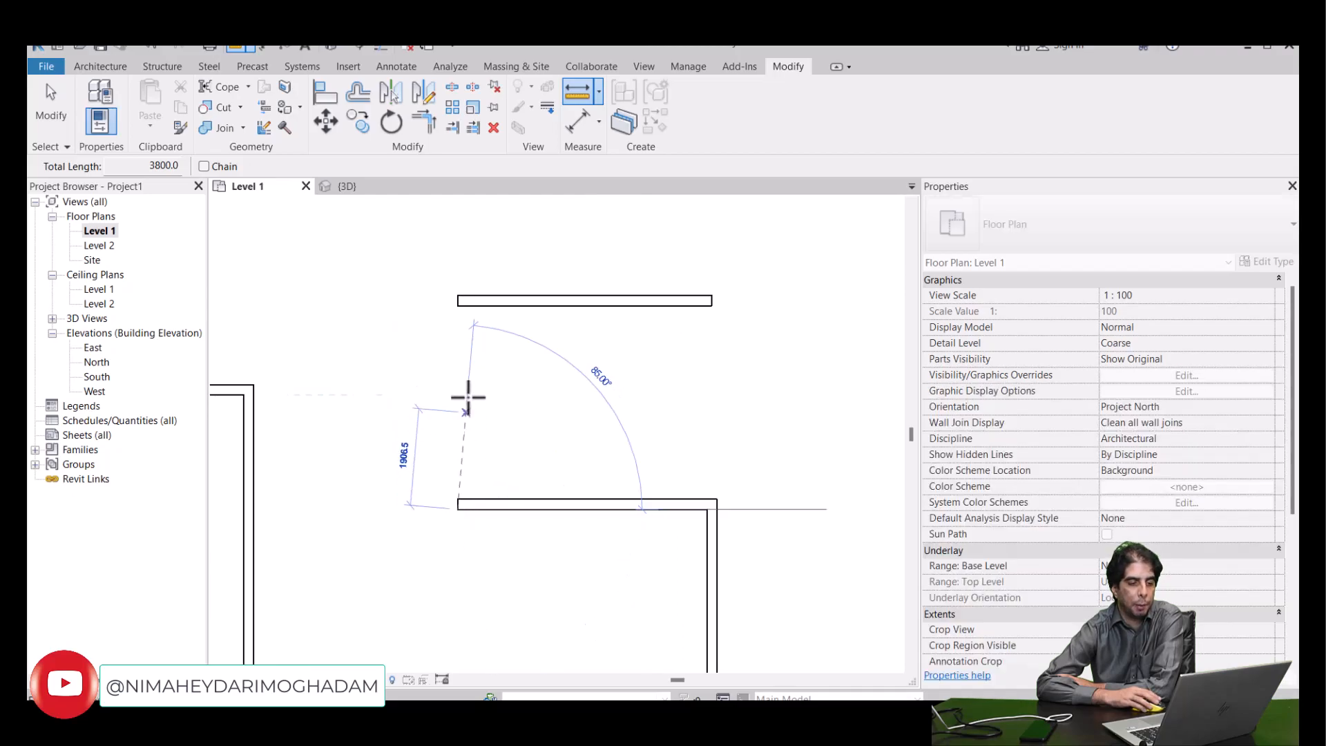
click(457, 305)
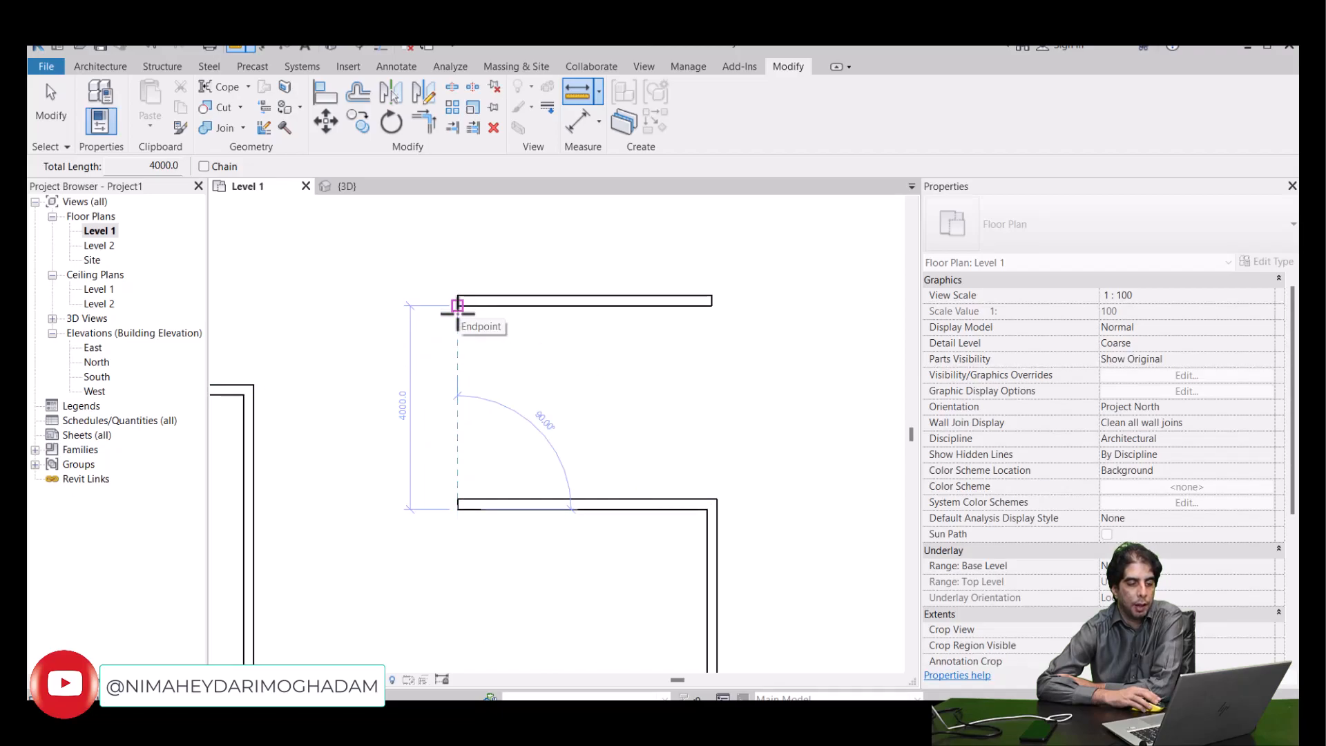
click(458, 506)
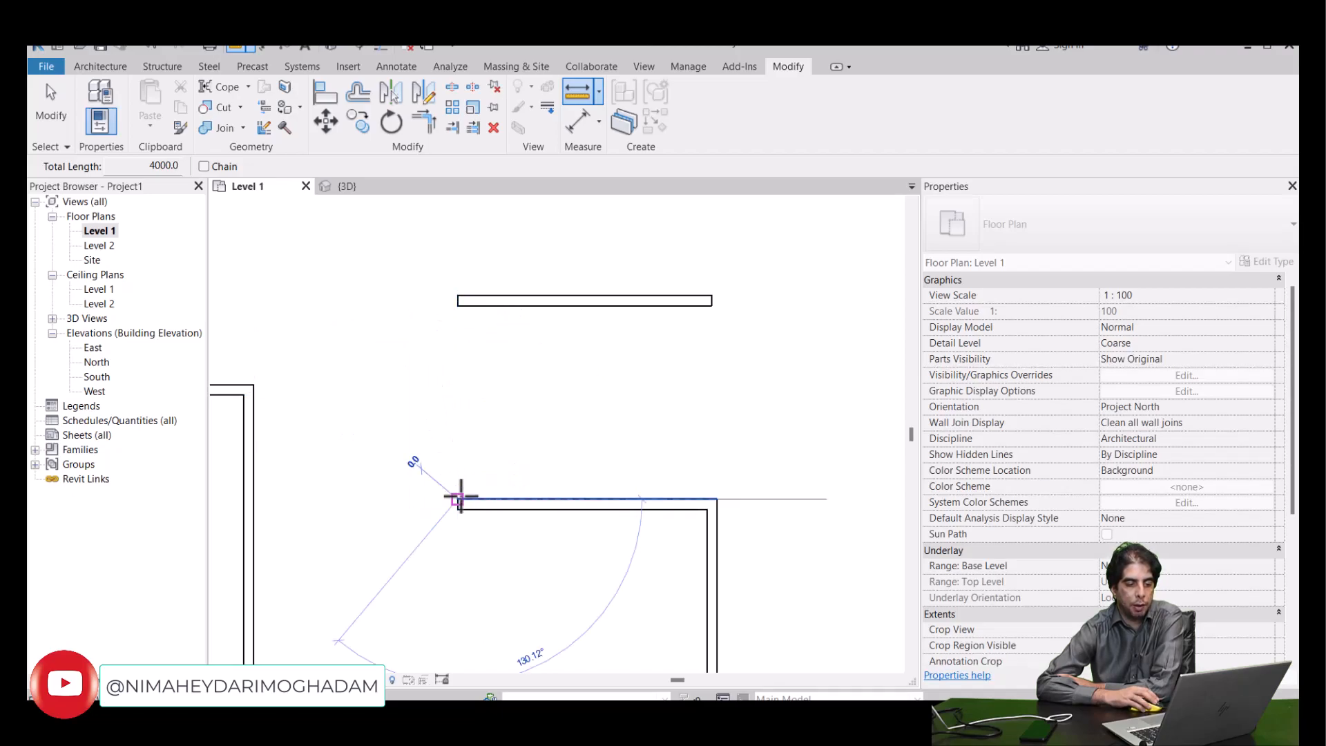
click(461, 294)
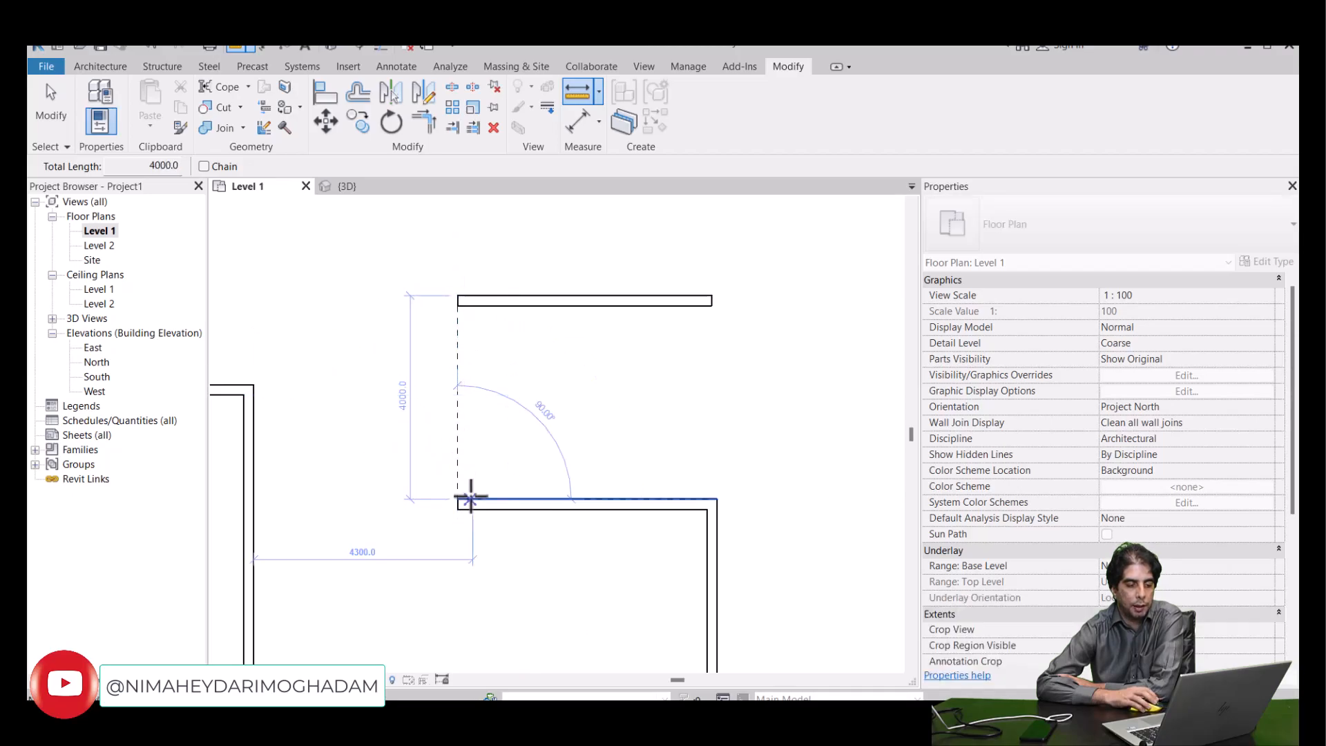
- Measure once more between matching points on the two walls' left ends, and finish measuring
scroll(469, 504, up, 1)
click(469, 504)
click(458, 275)
right_click(408, 291)
click(411, 294)
scroll(419, 342, down, 3)
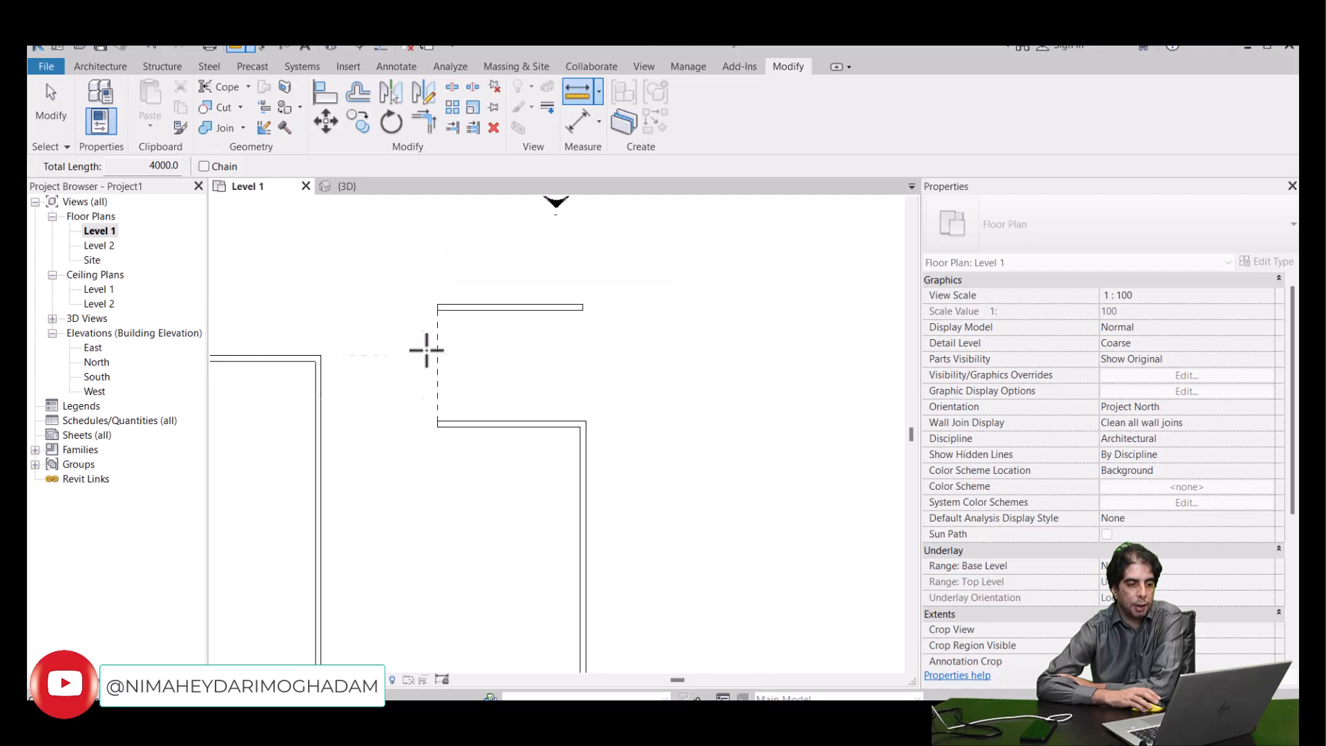
right_click(504, 368)
click(511, 374)
mouse_move(511, 374)
middle_down()
mouse_move(523, 395)
mouse_move(497, 380)
middle_up()
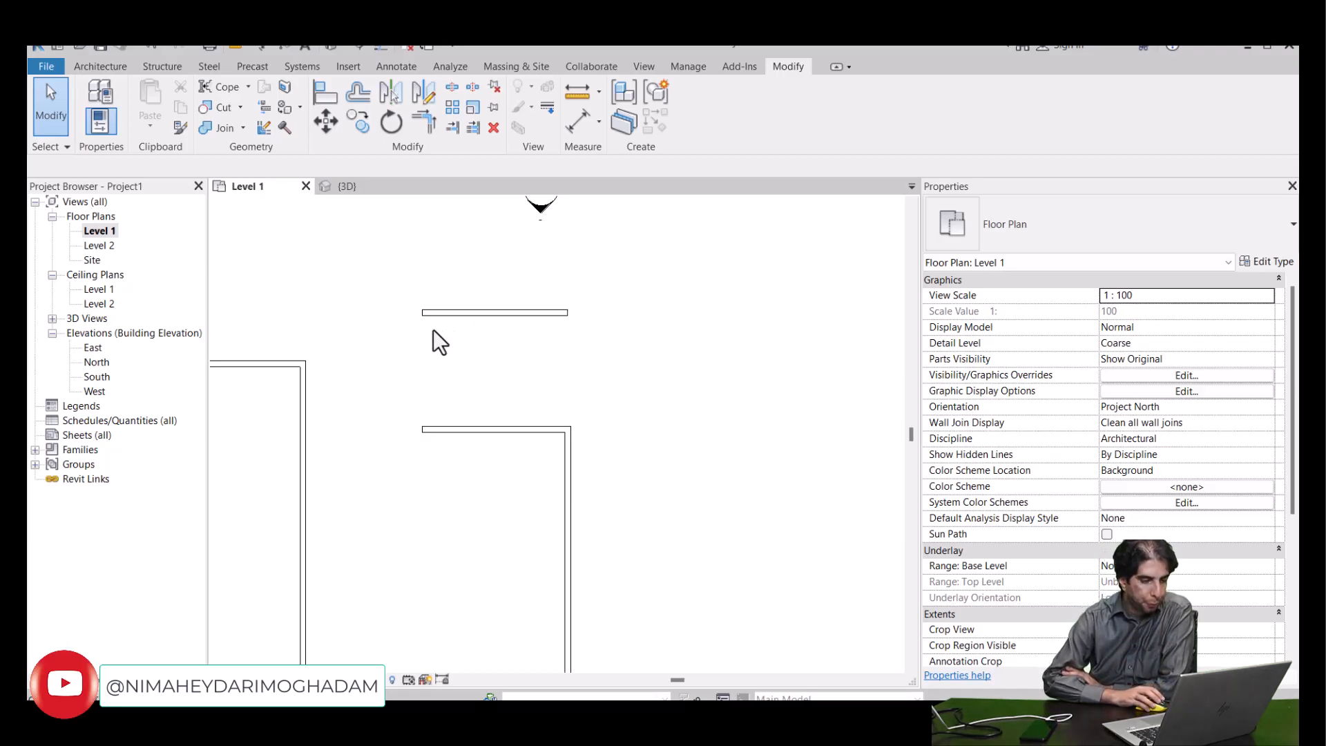
- Delete the offset copy above the short horizontal wall
drag(407, 288, 622, 339)
key(Delete)
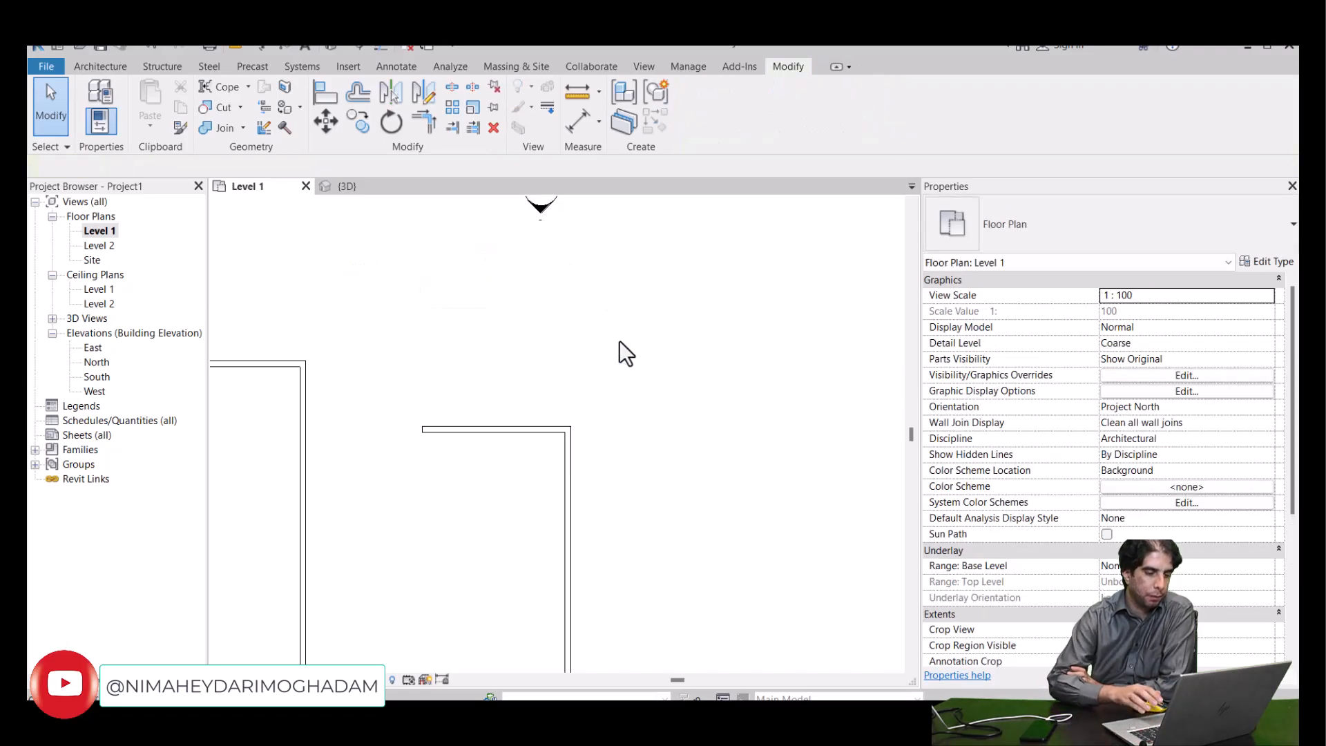
- Use Offset in Numerical mode at 4000 mm with Copy on to create two successive copies below the short horizontal wall
click(476, 427)
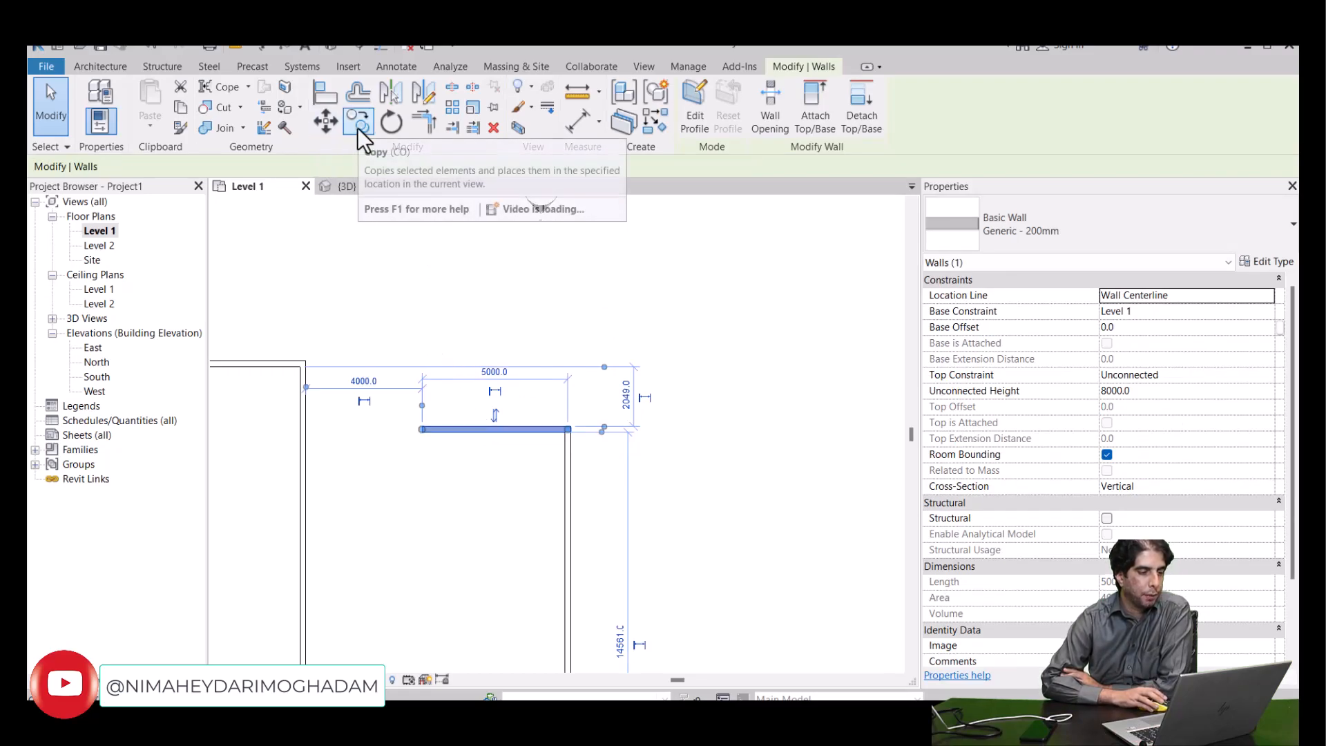
click(360, 102)
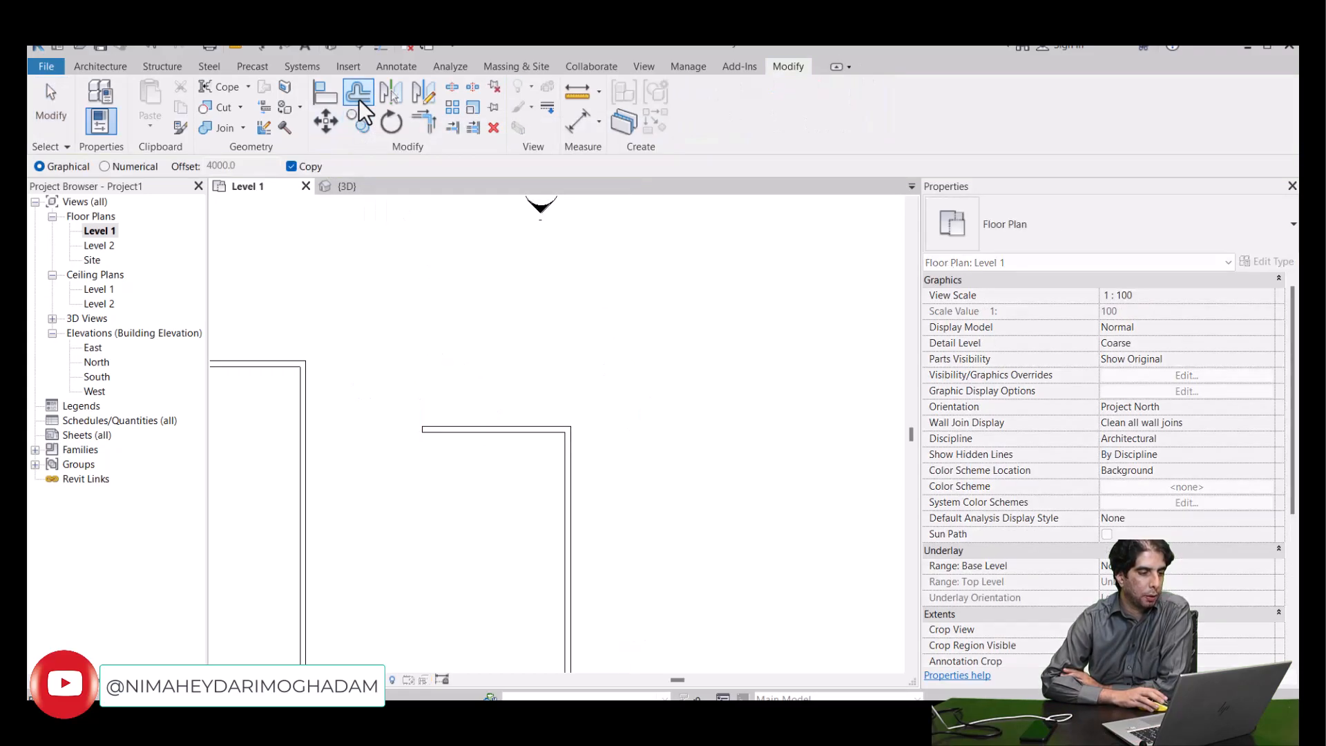
click(135, 168)
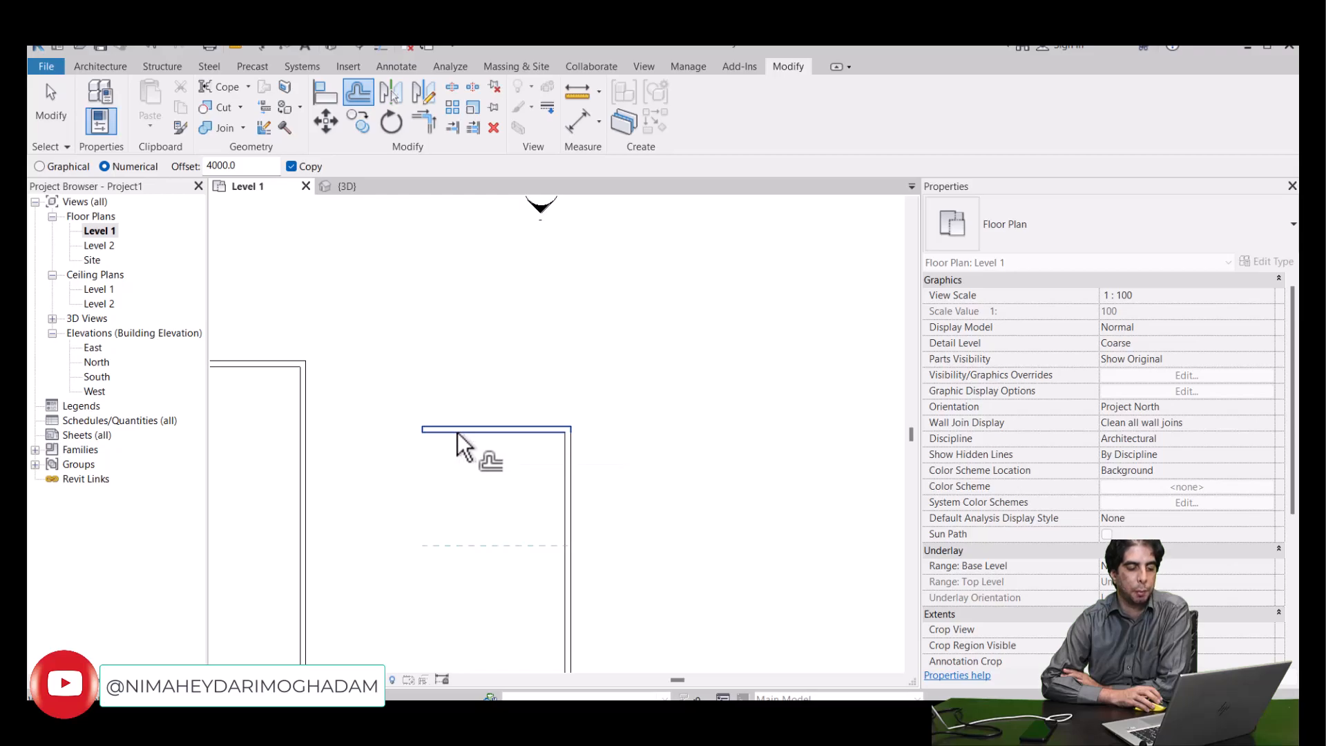
scroll(421, 429, down, 2)
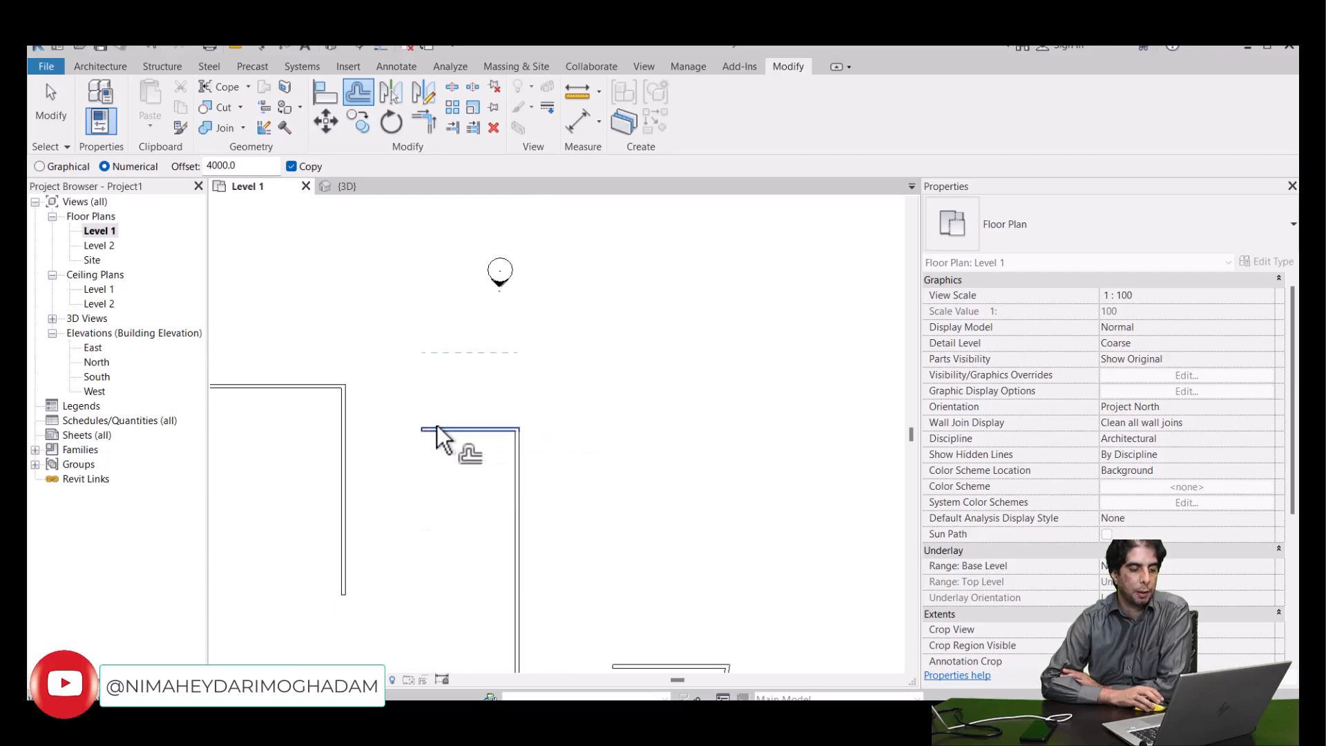
click(436, 431)
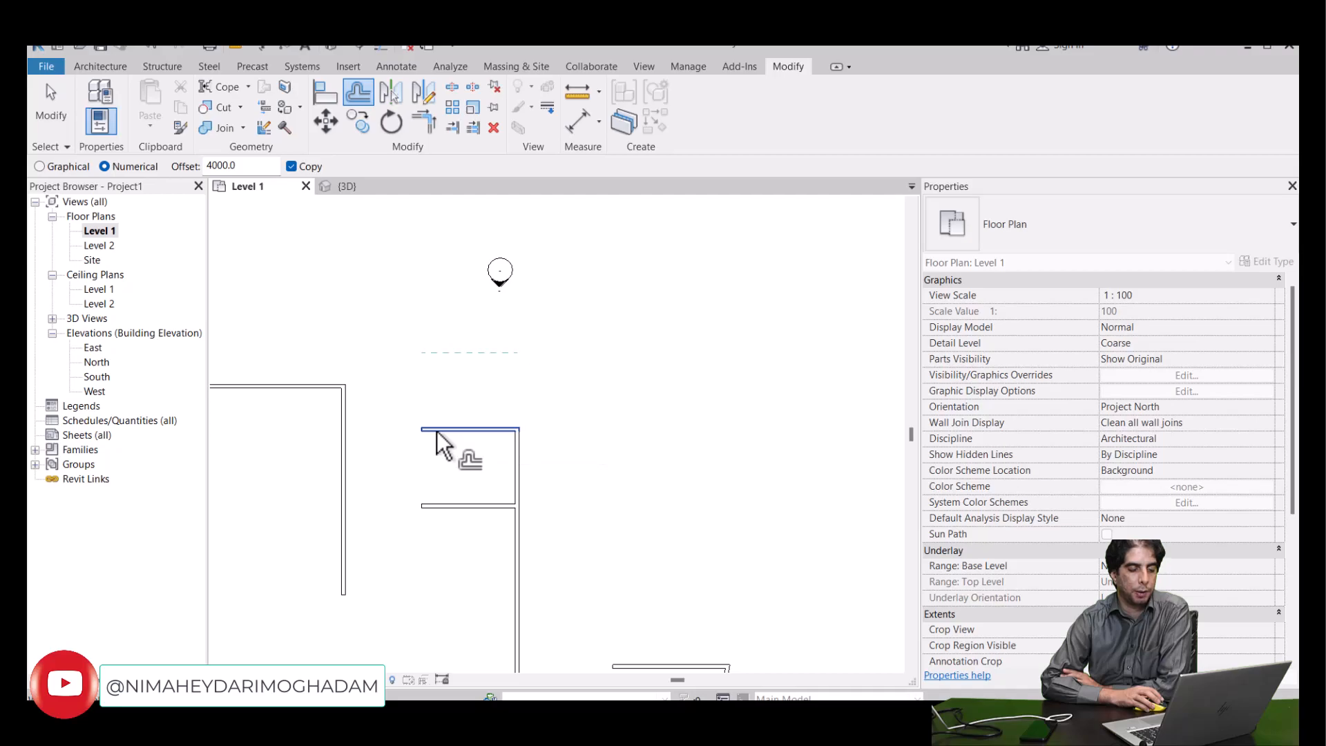
click(449, 507)
scroll(456, 477, down, 1)
middle_drag(457, 463, 548, 400)
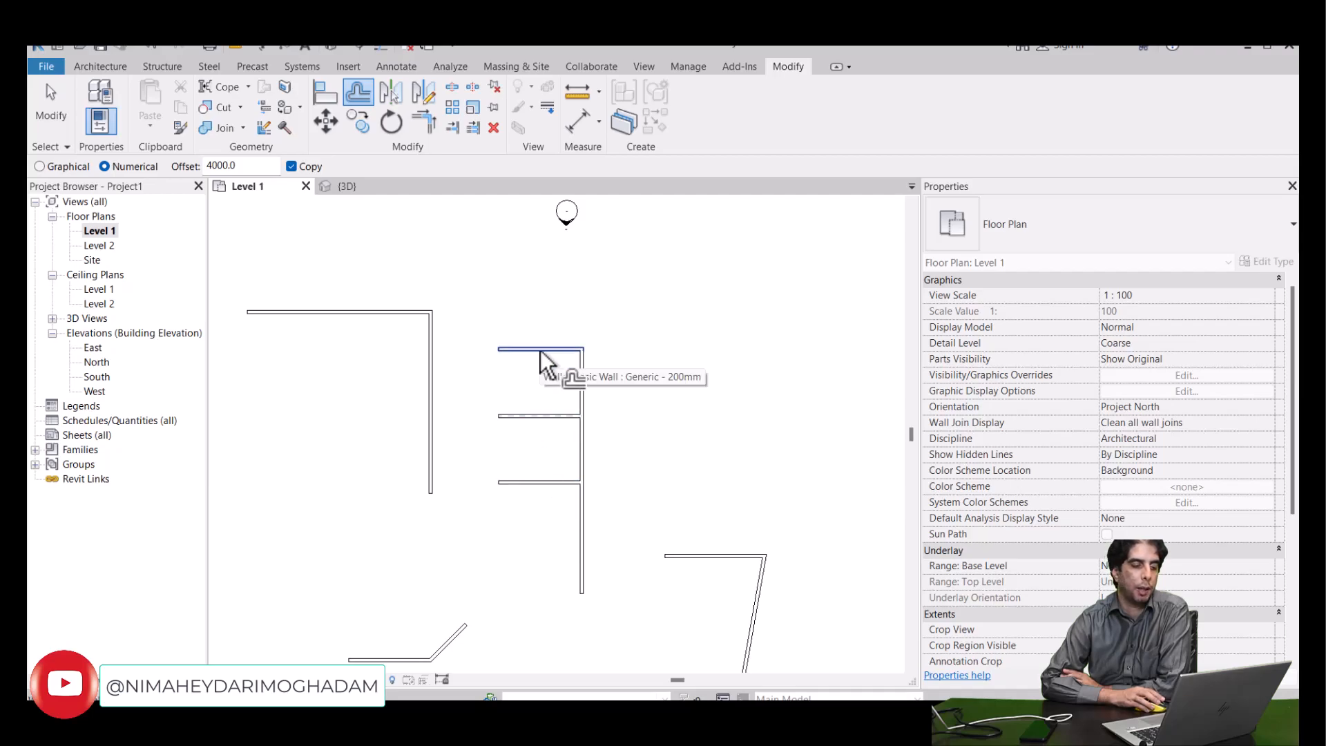
- Turn off Copy, offset the top horizontal wall 4000 mm upward, and select the moved wall
scroll(540, 350, up, 1)
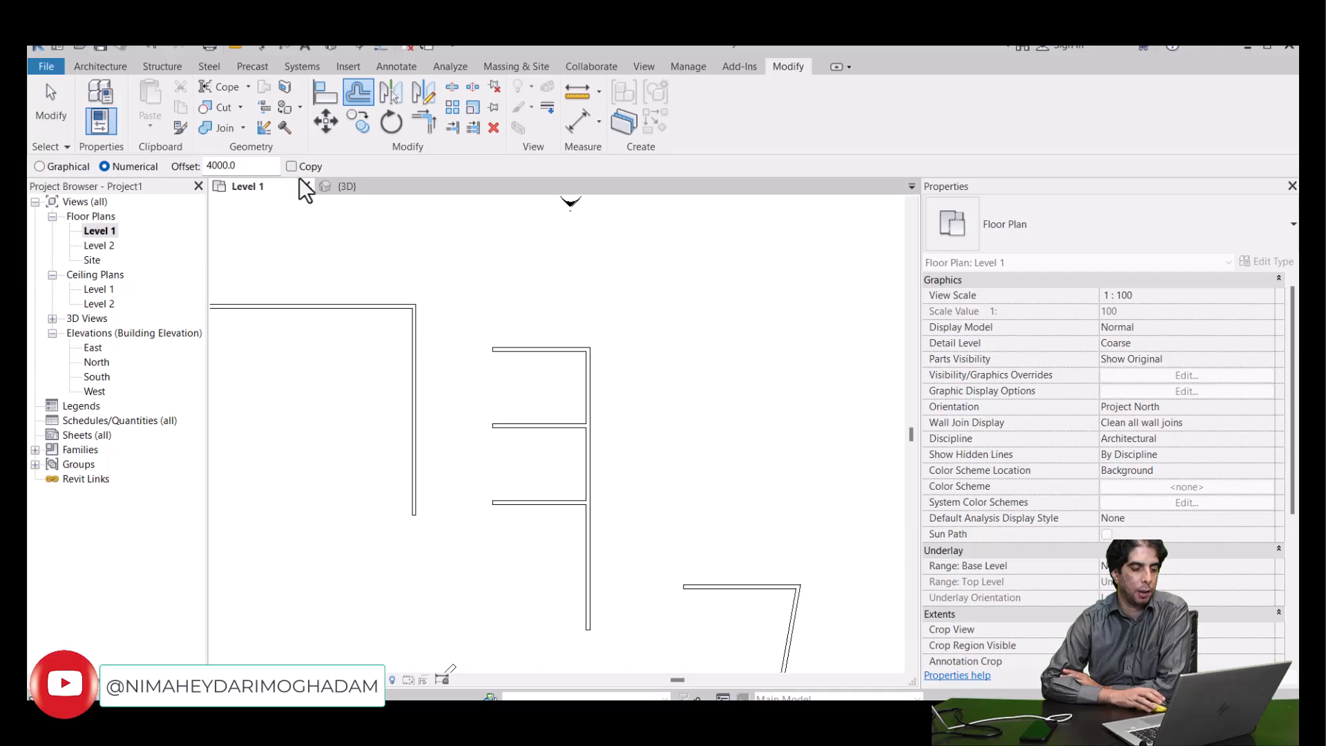
click(518, 344)
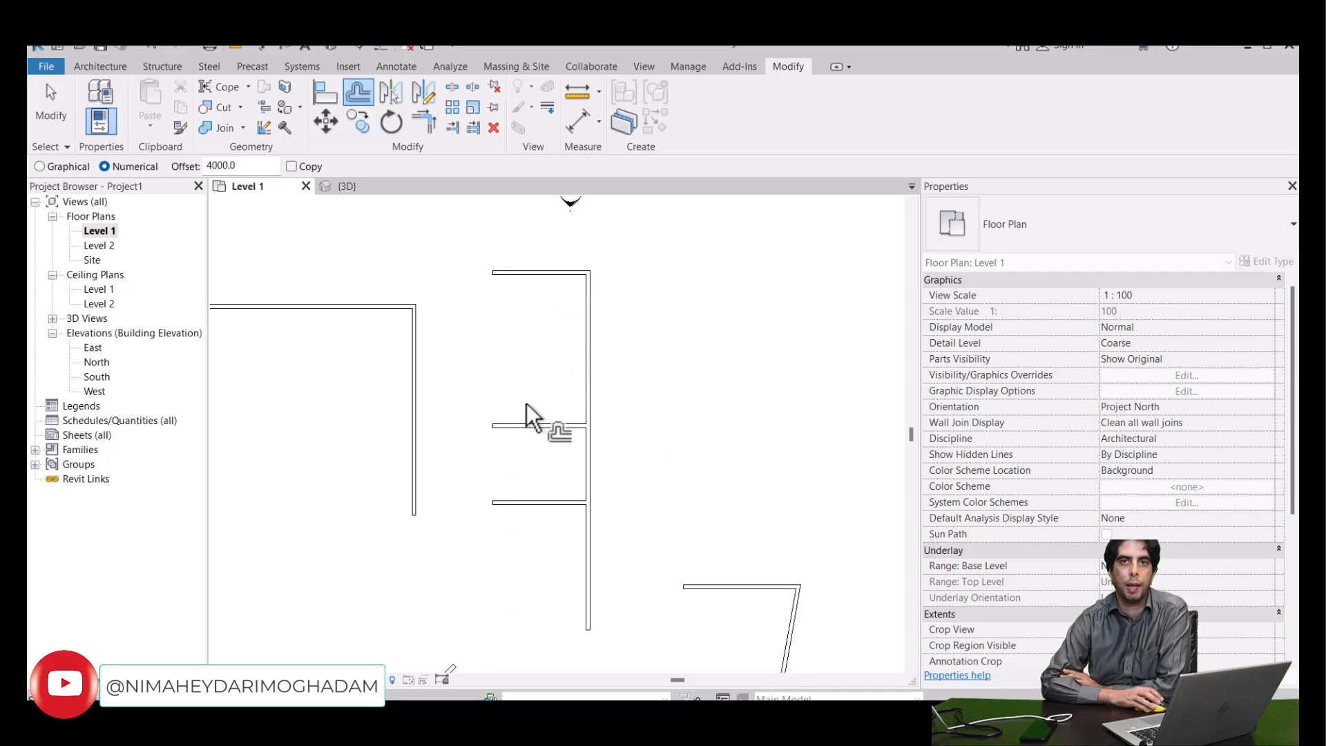
middle_drag(550, 410, 561, 429)
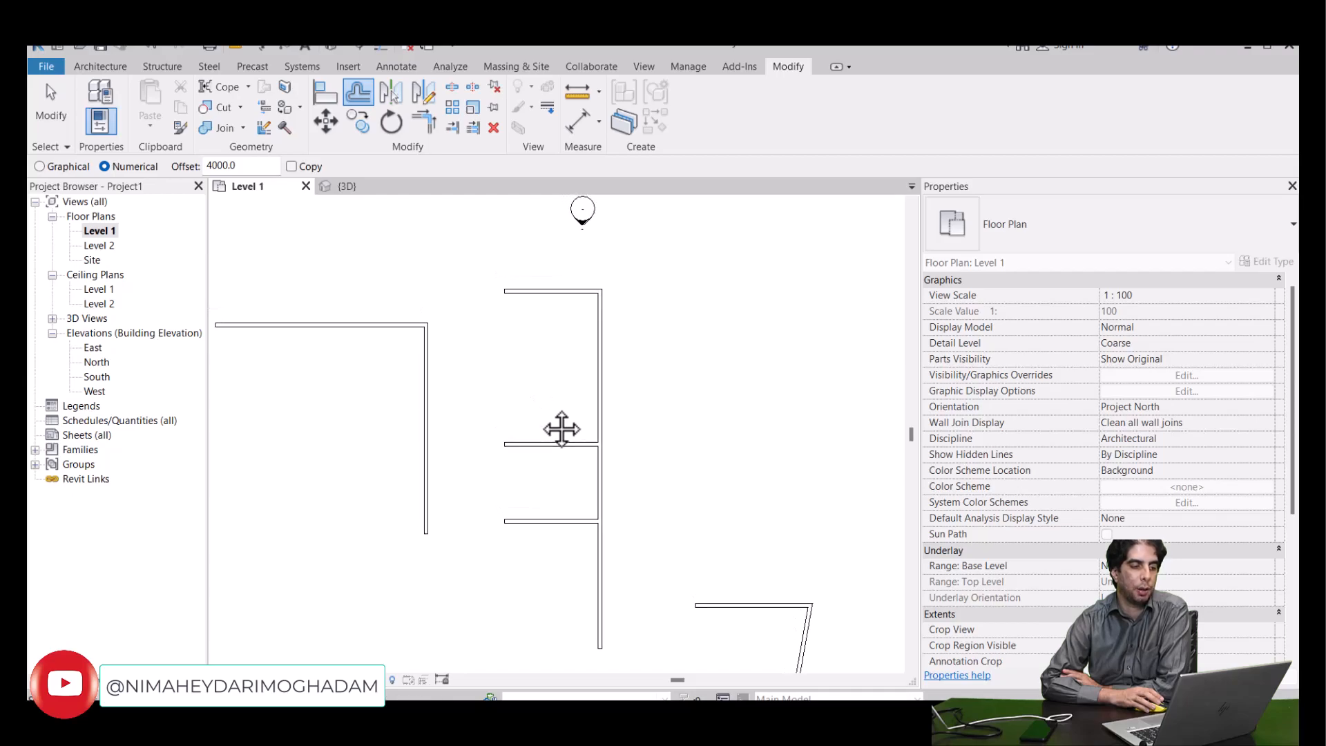
right_click(543, 361)
click(544, 364)
click(545, 290)
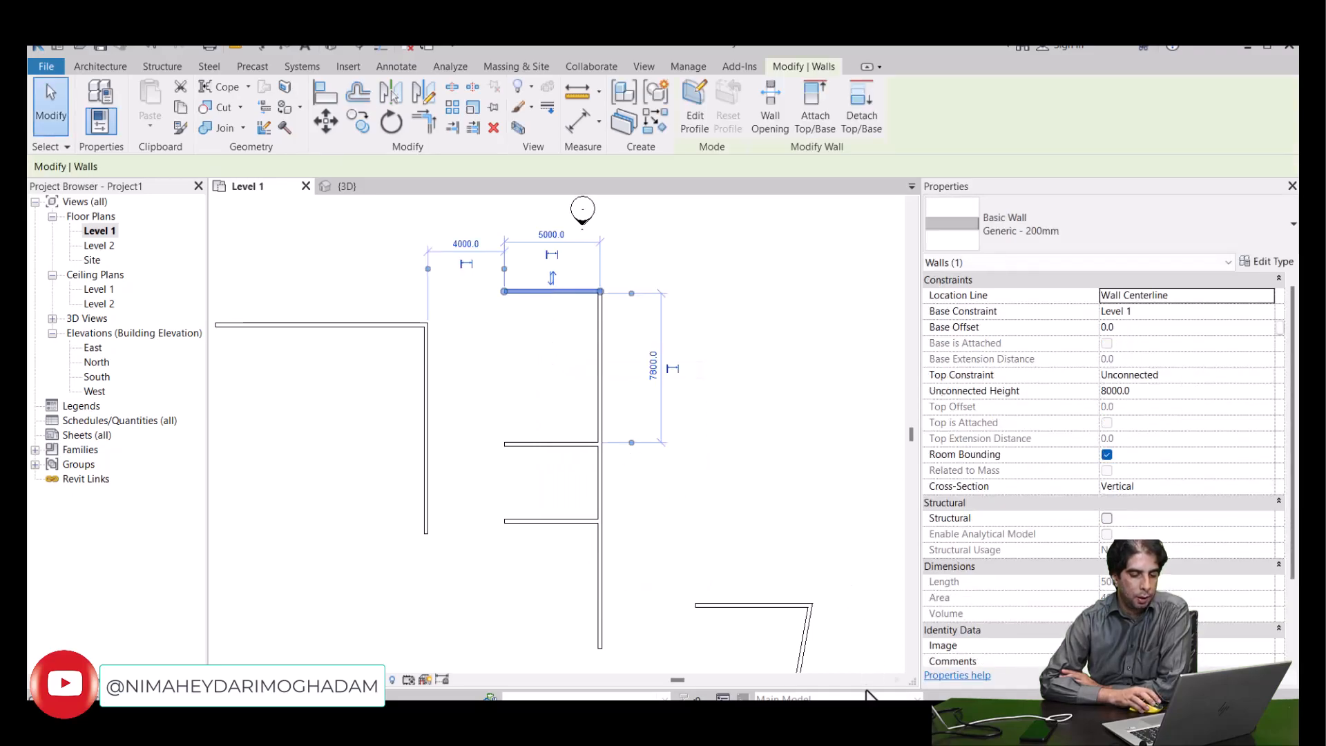
- Switch to PowerPoint and review the Offset slide's notes on the Graphical, Numerical and Copy options
click(829, 715)
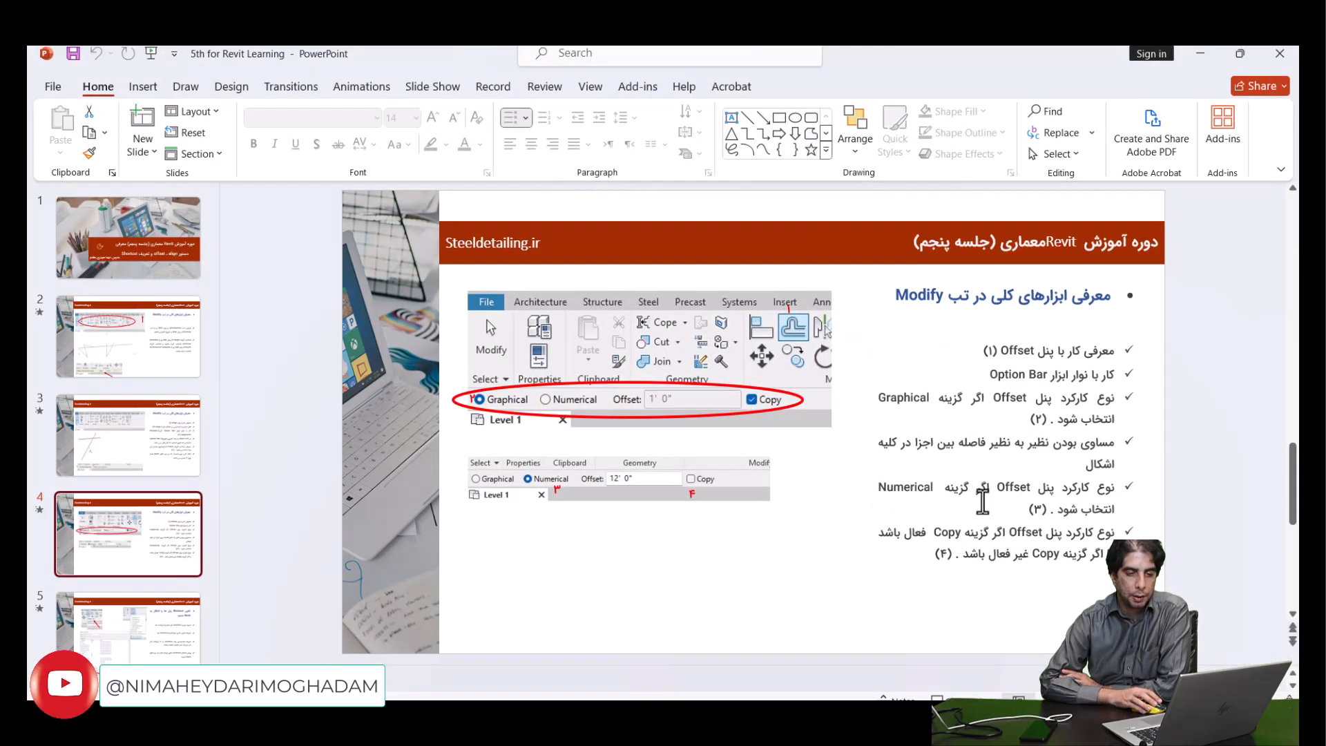
click(915, 401)
click(1036, 446)
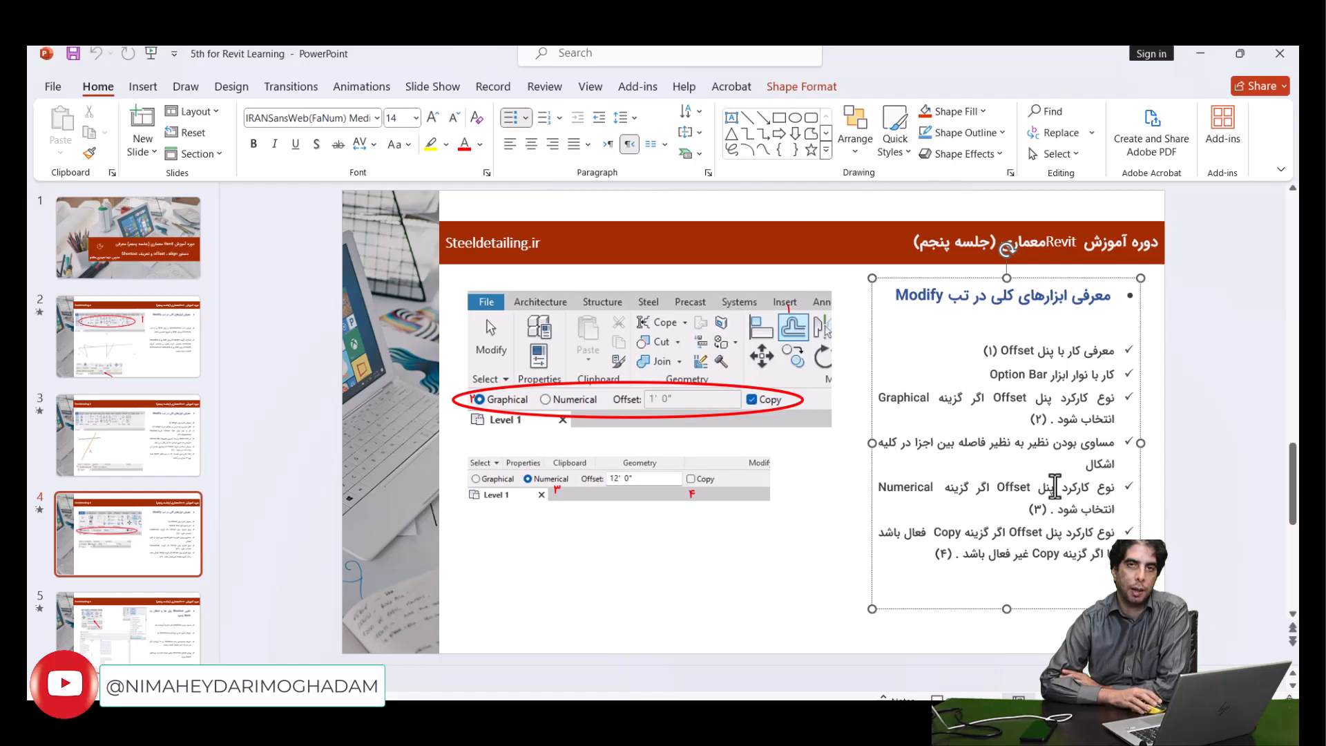
click(924, 487)
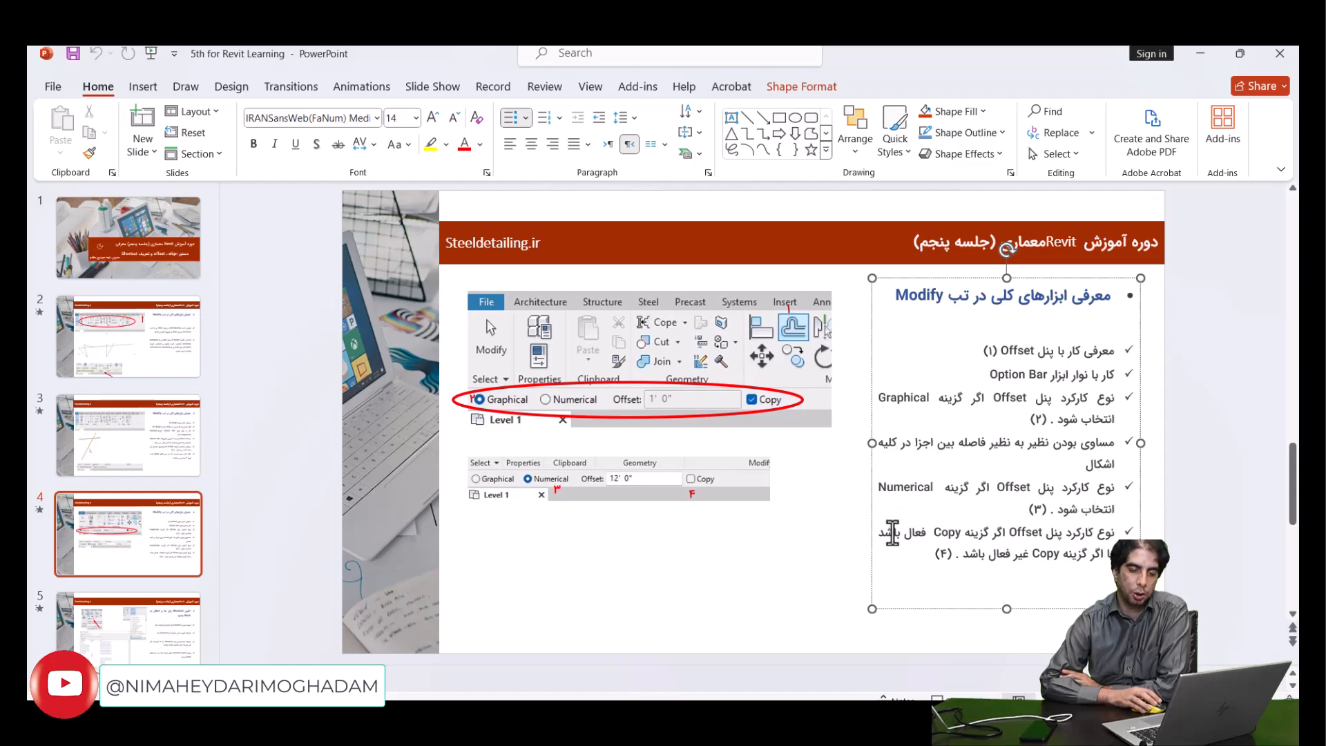
click(1001, 533)
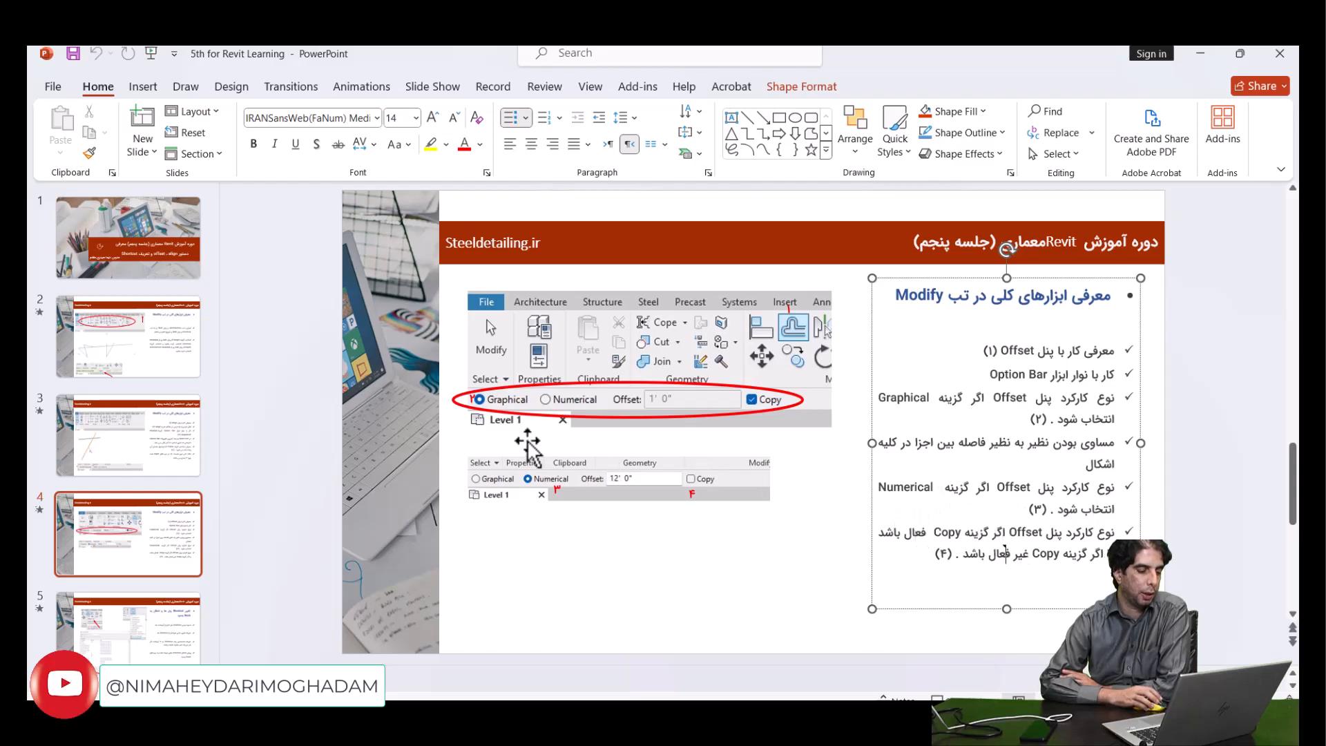
- Review the slide on changing keyboard shortcuts and transferring them to a new Revit version, and switch back to Revit
click(153, 624)
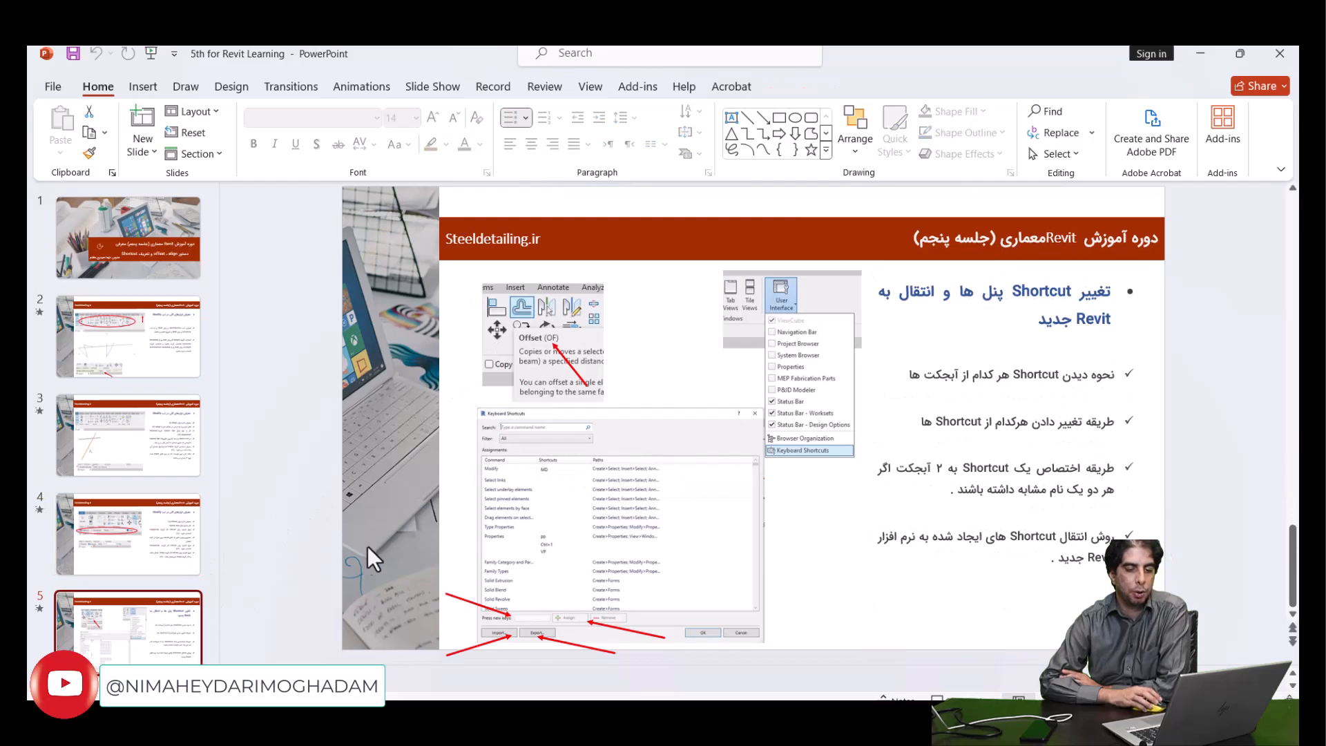
click(182, 526)
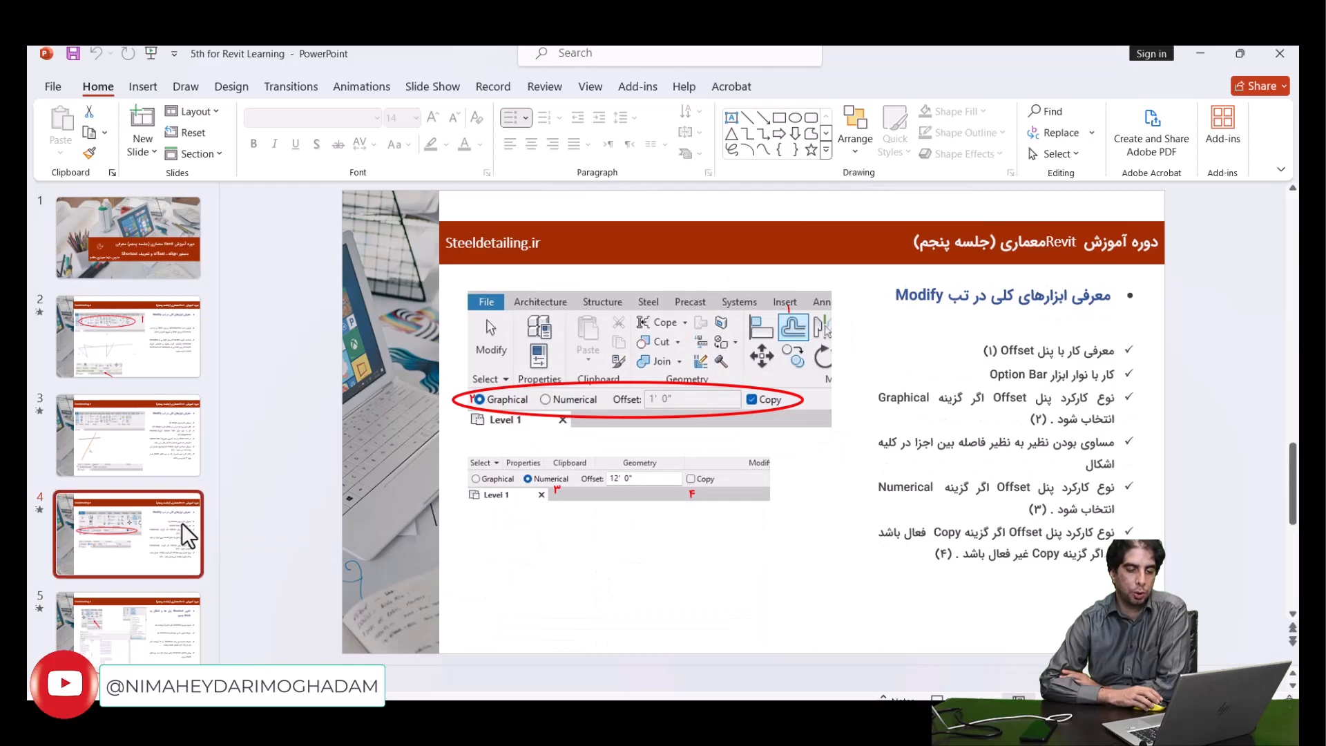
click(168, 616)
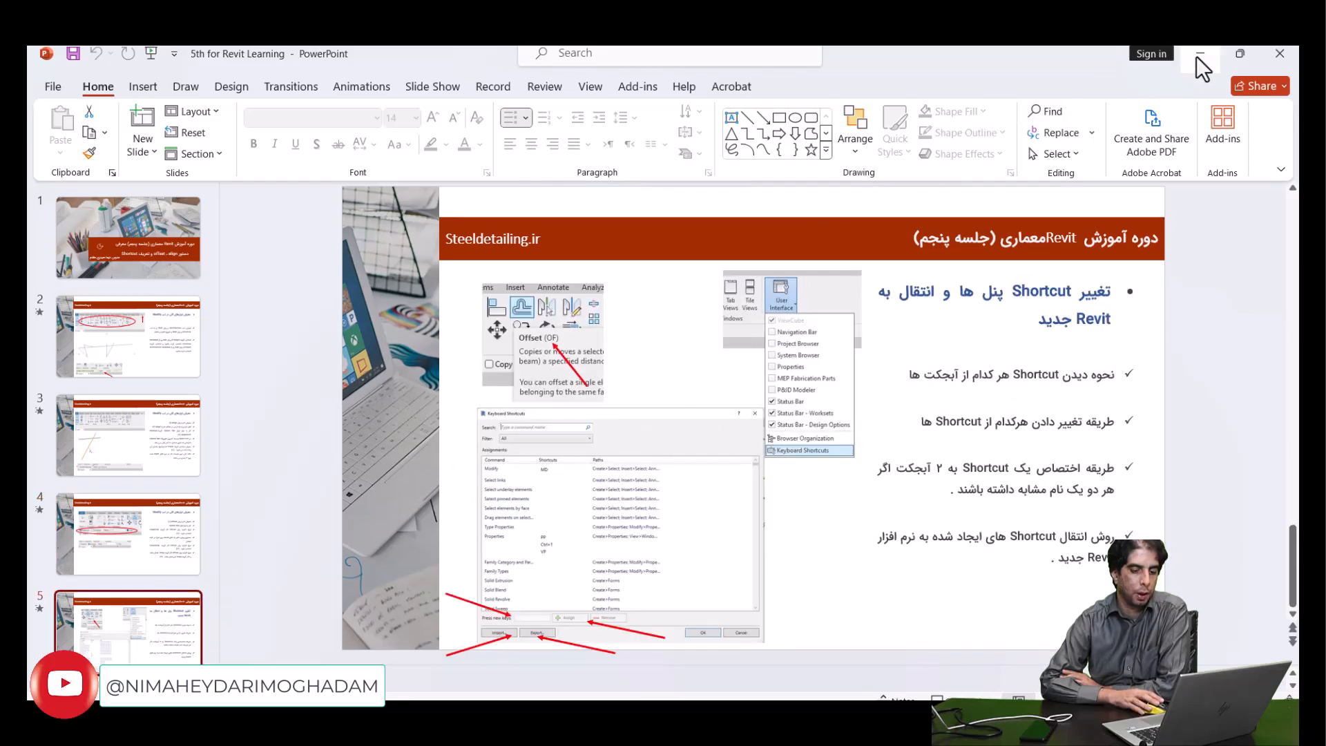
click(871, 724)
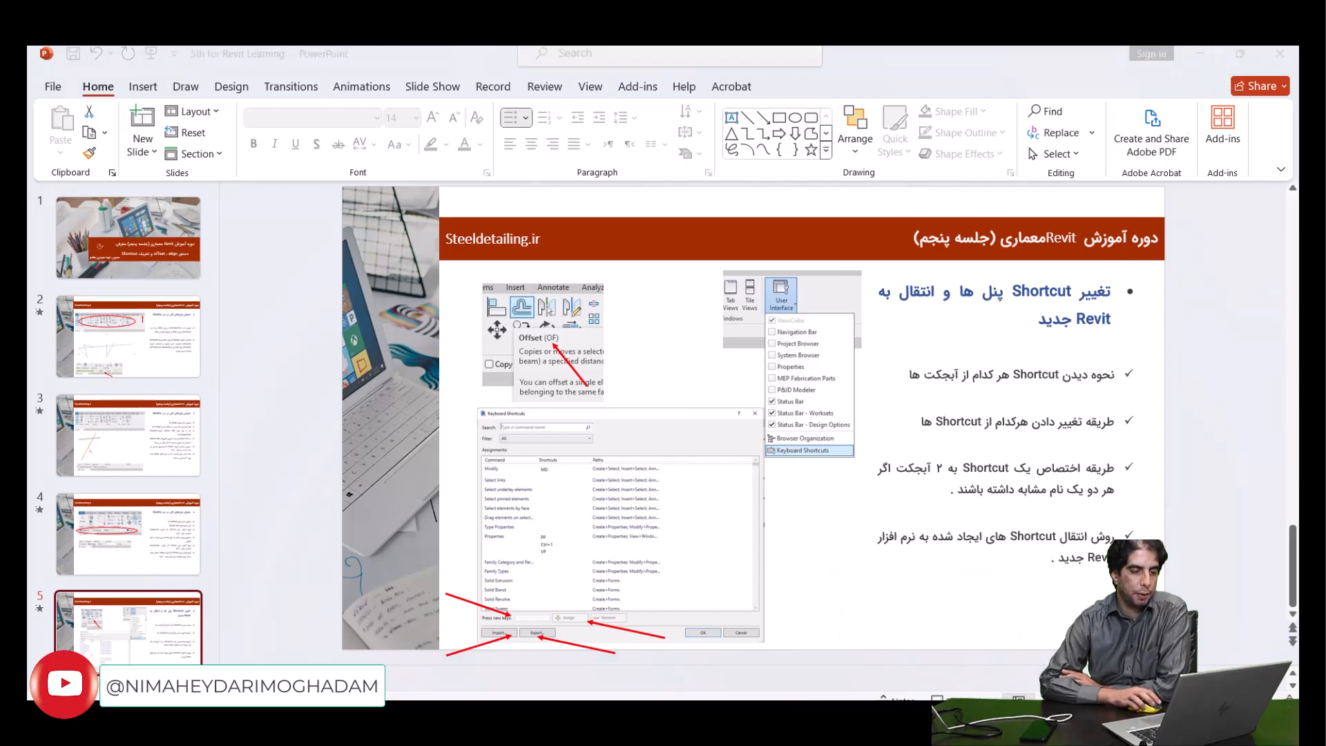
click(780, 366)
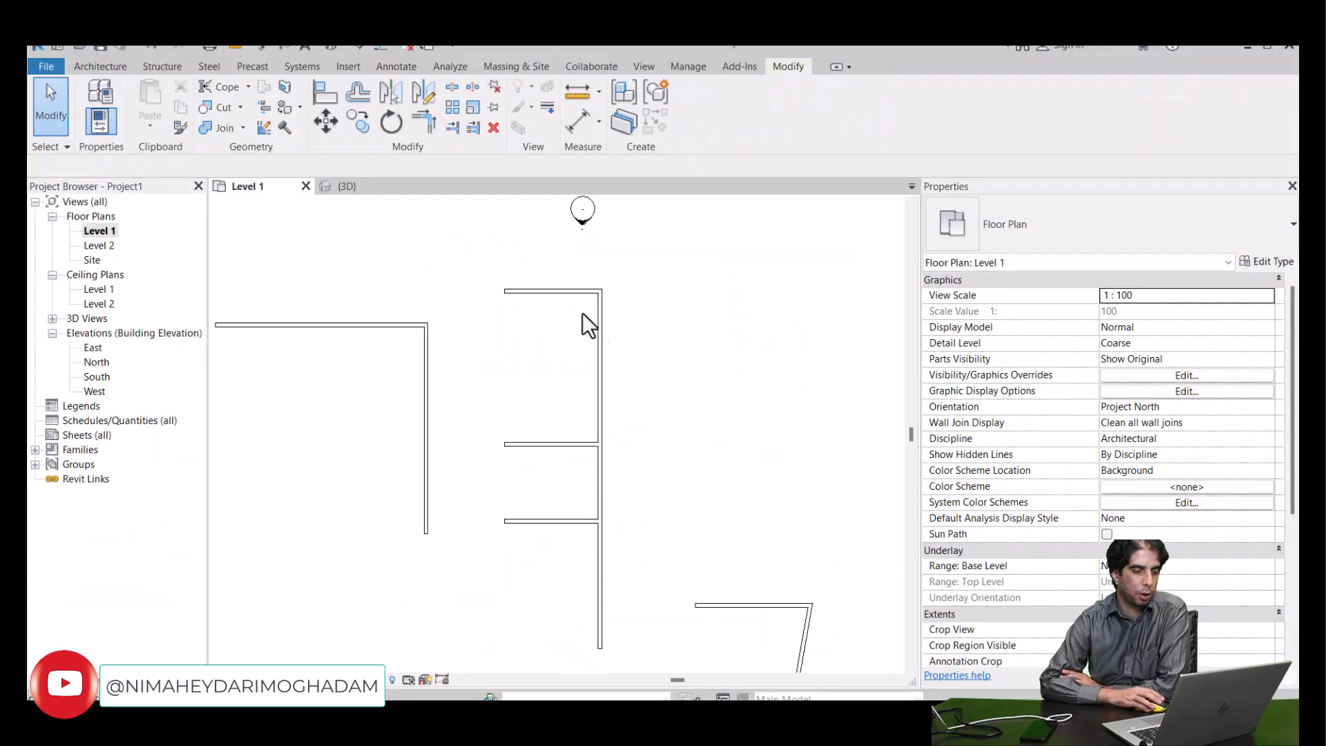
click(560, 292)
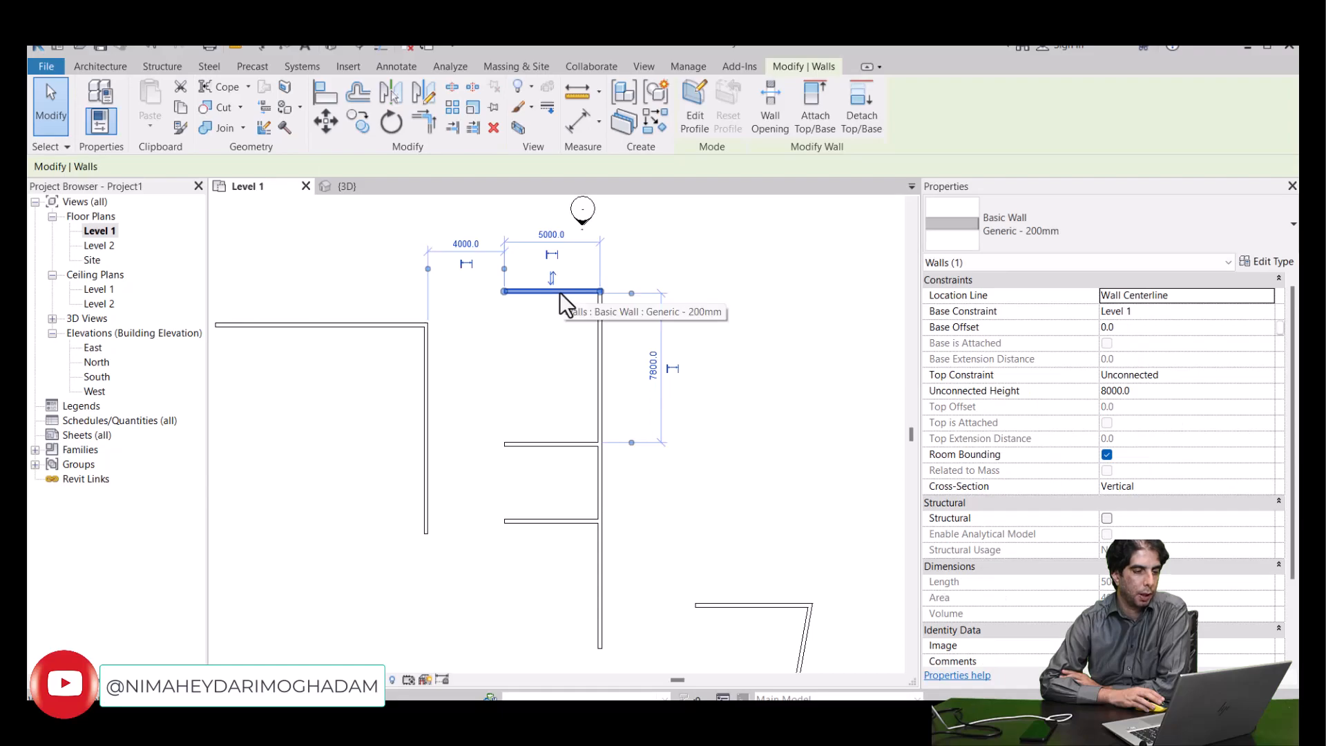
click(547, 330)
click(100, 66)
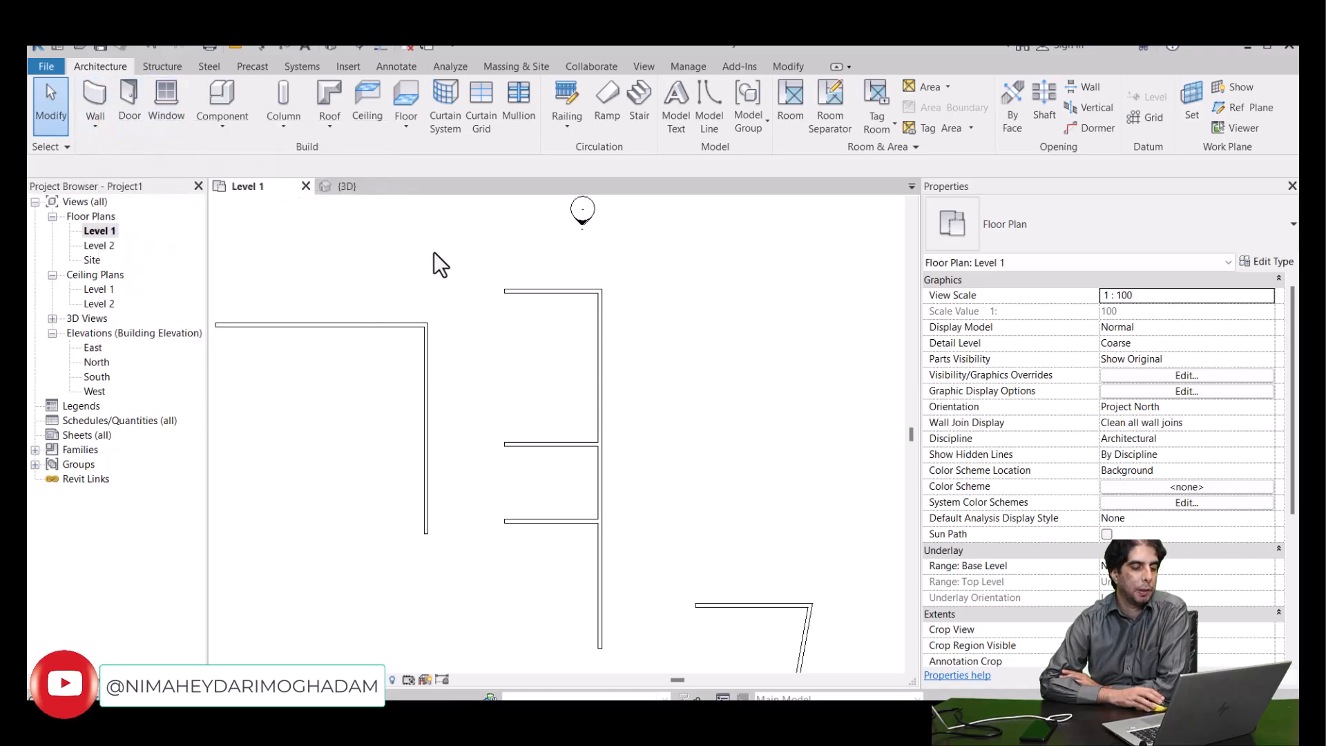
scroll(445, 291, down, 2)
middle_drag(469, 331, 468, 331)
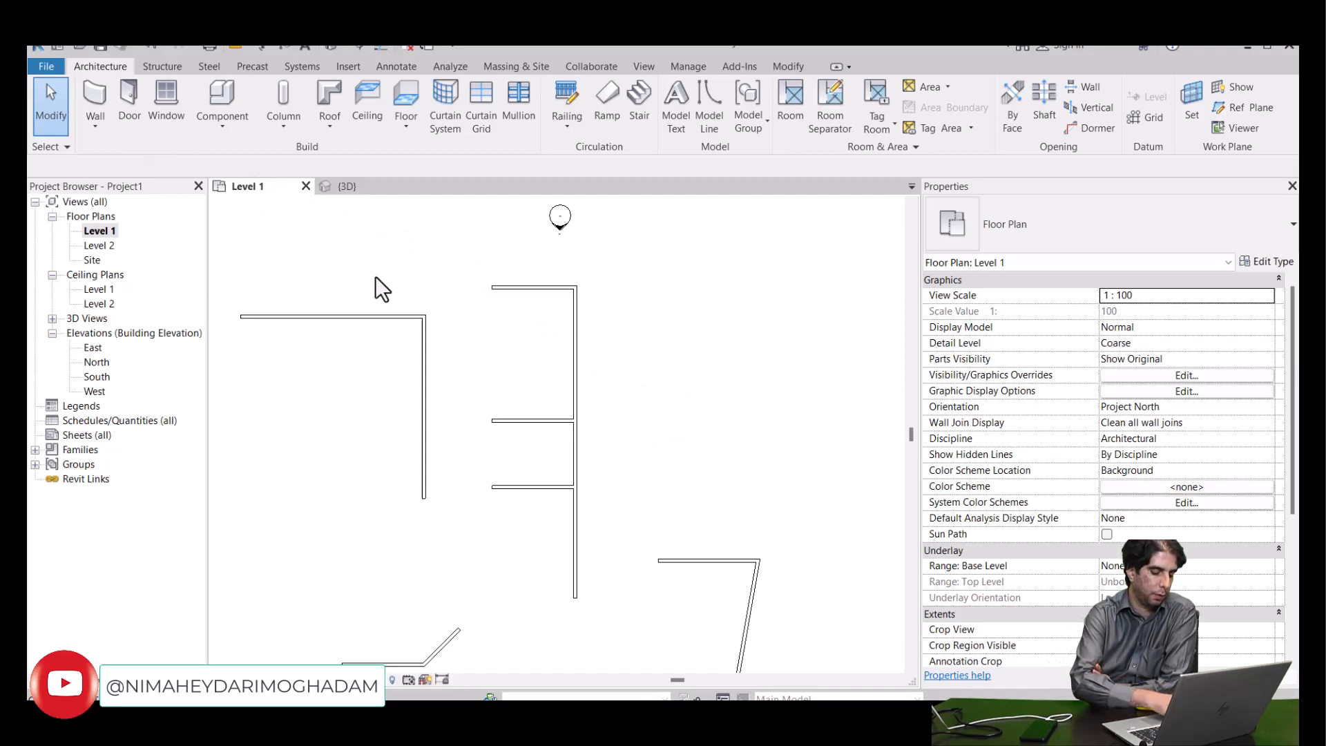
key(w)
key(a)
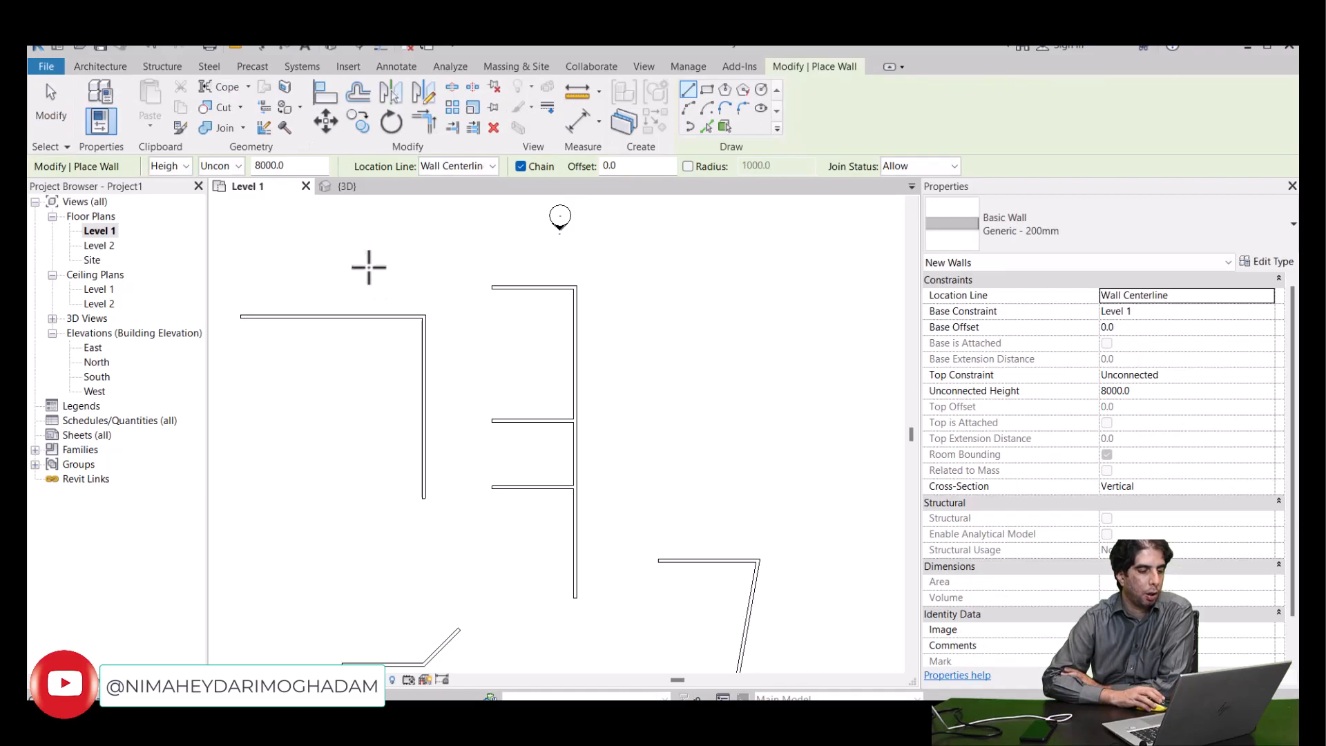
click(321, 256)
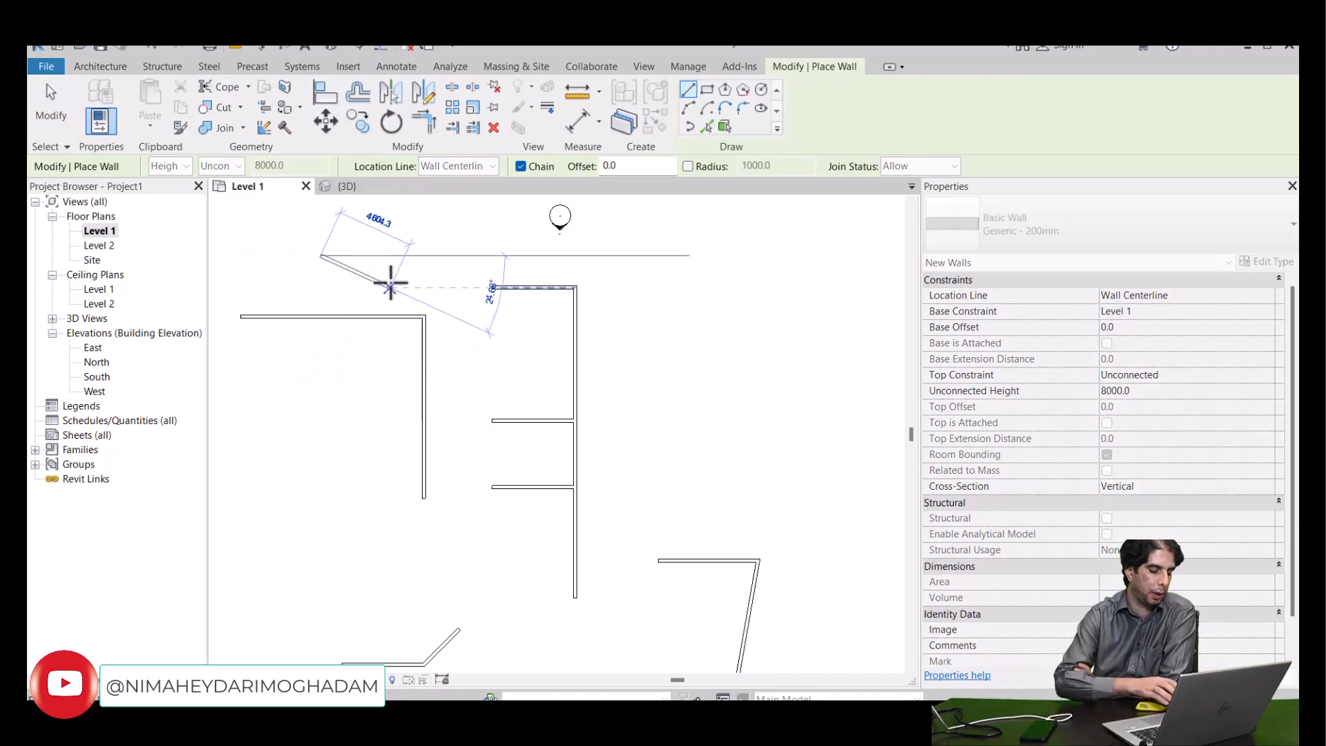
key(Escape)
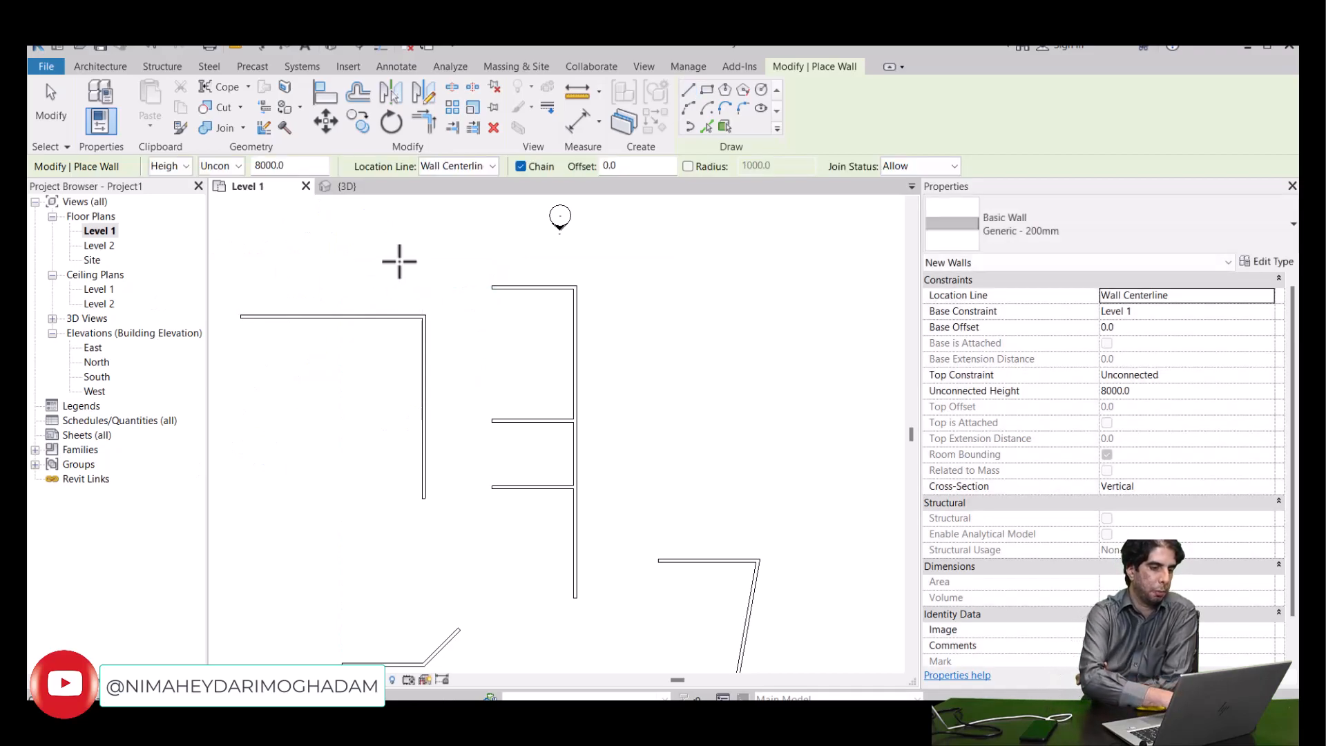
key(Escape)
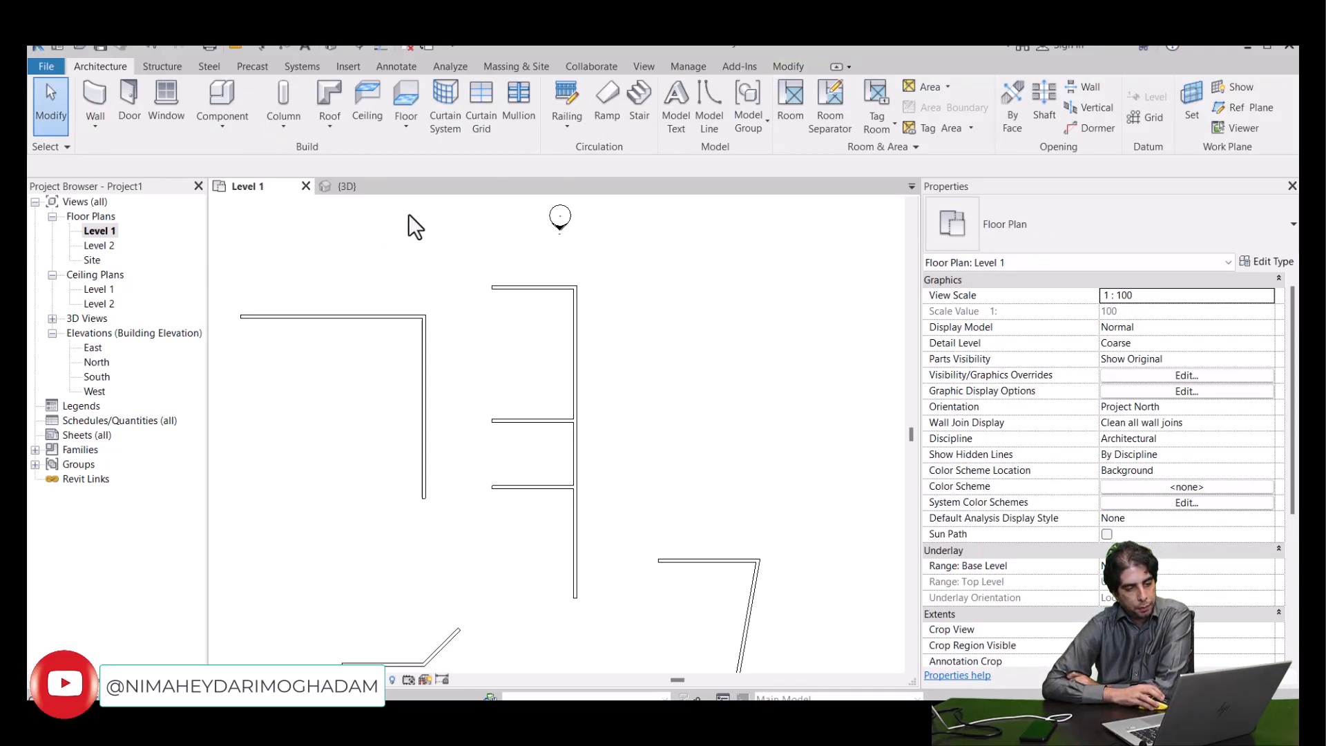
- Offset the long vertical wall joined to the three short horizontal walls 4000 mm to the right, using Numerical mode with Copy off
click(574, 316)
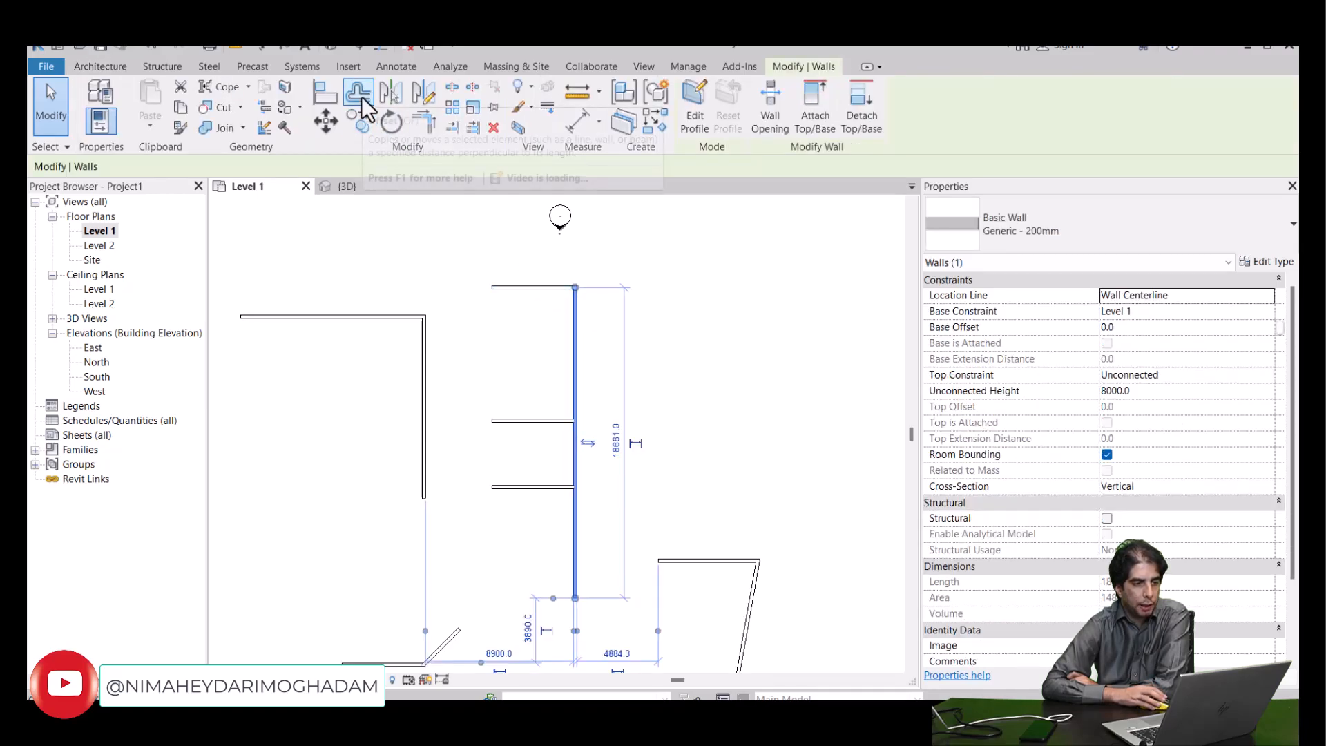
click(360, 94)
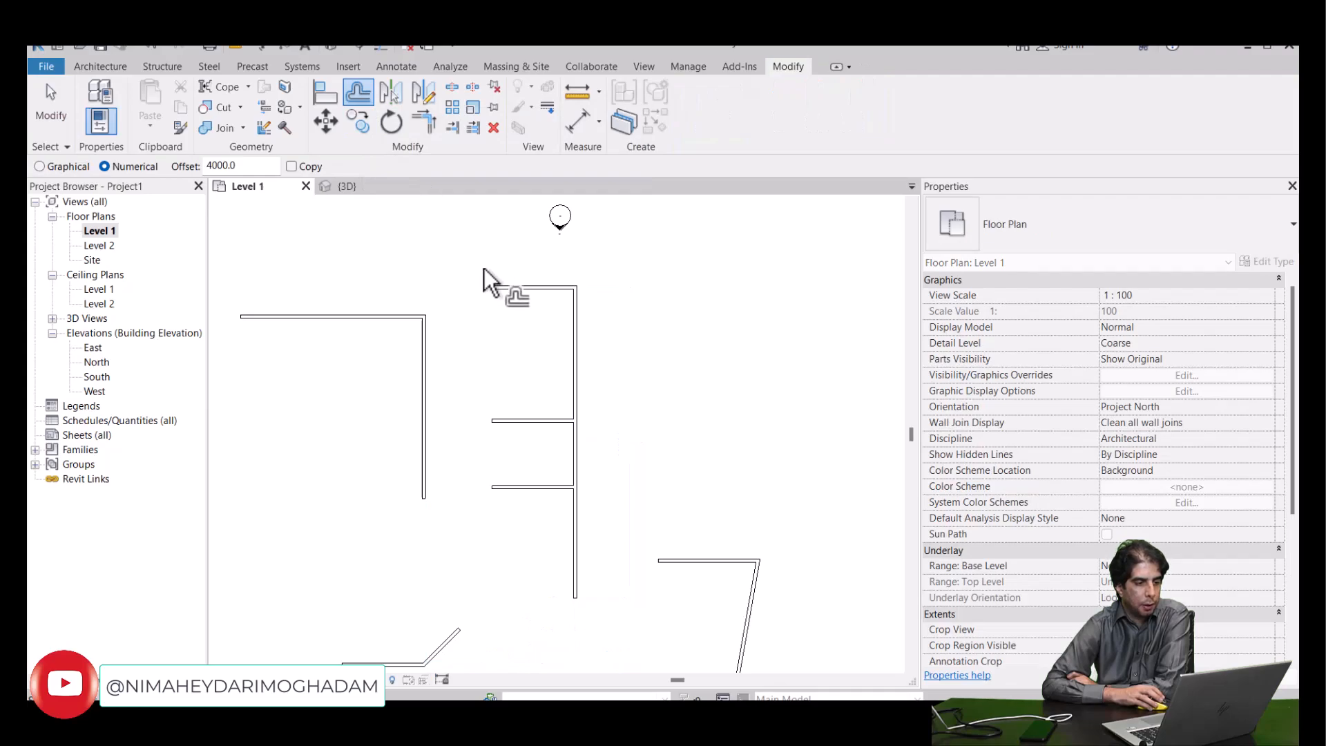
click(581, 344)
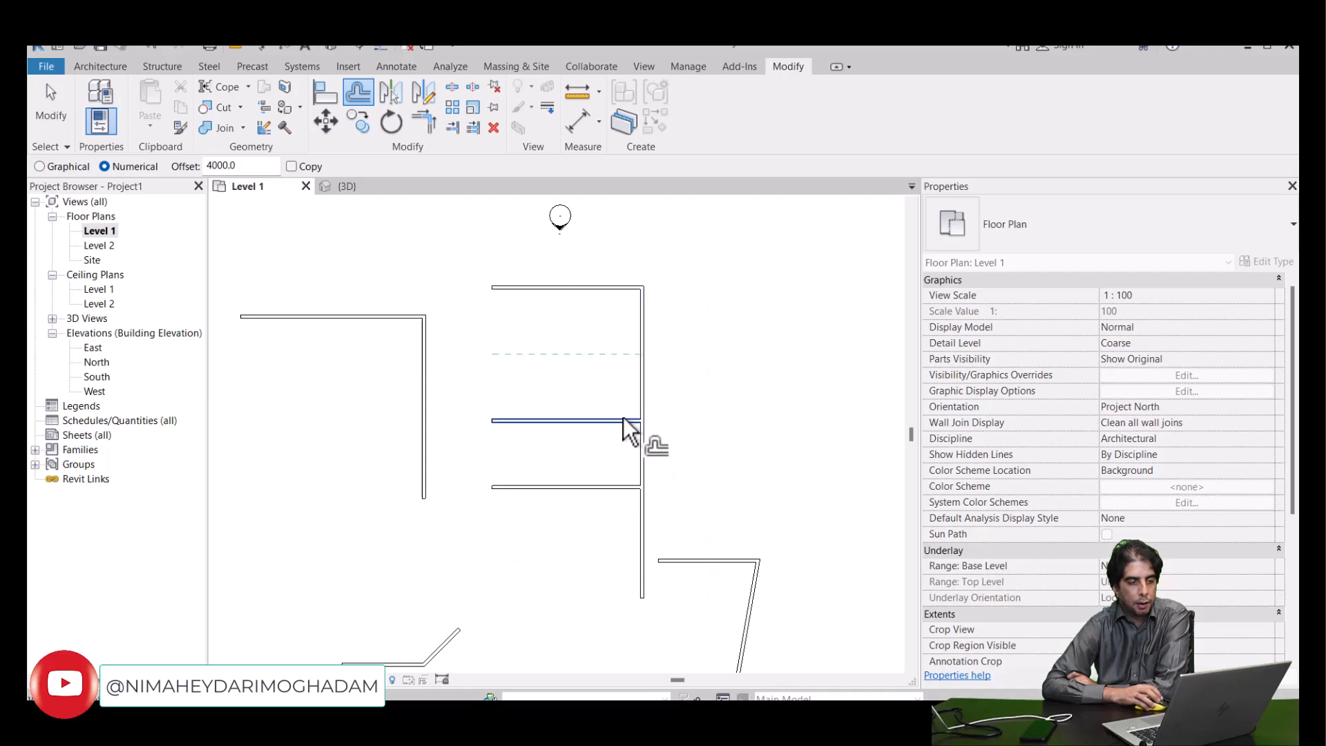
right_click(688, 332)
click(699, 342)
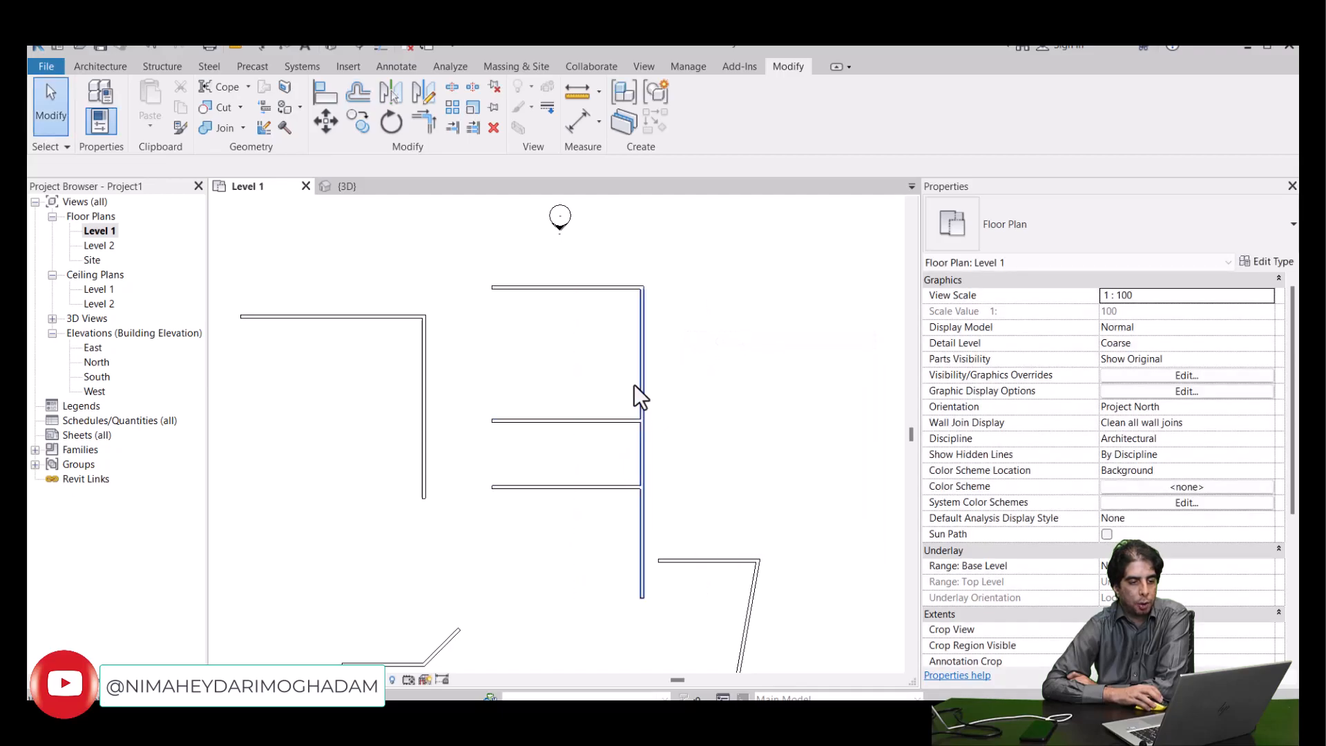
- Check the dimensions of the offset vertical wall and the horizontal walls joined to it
click(595, 423)
click(592, 487)
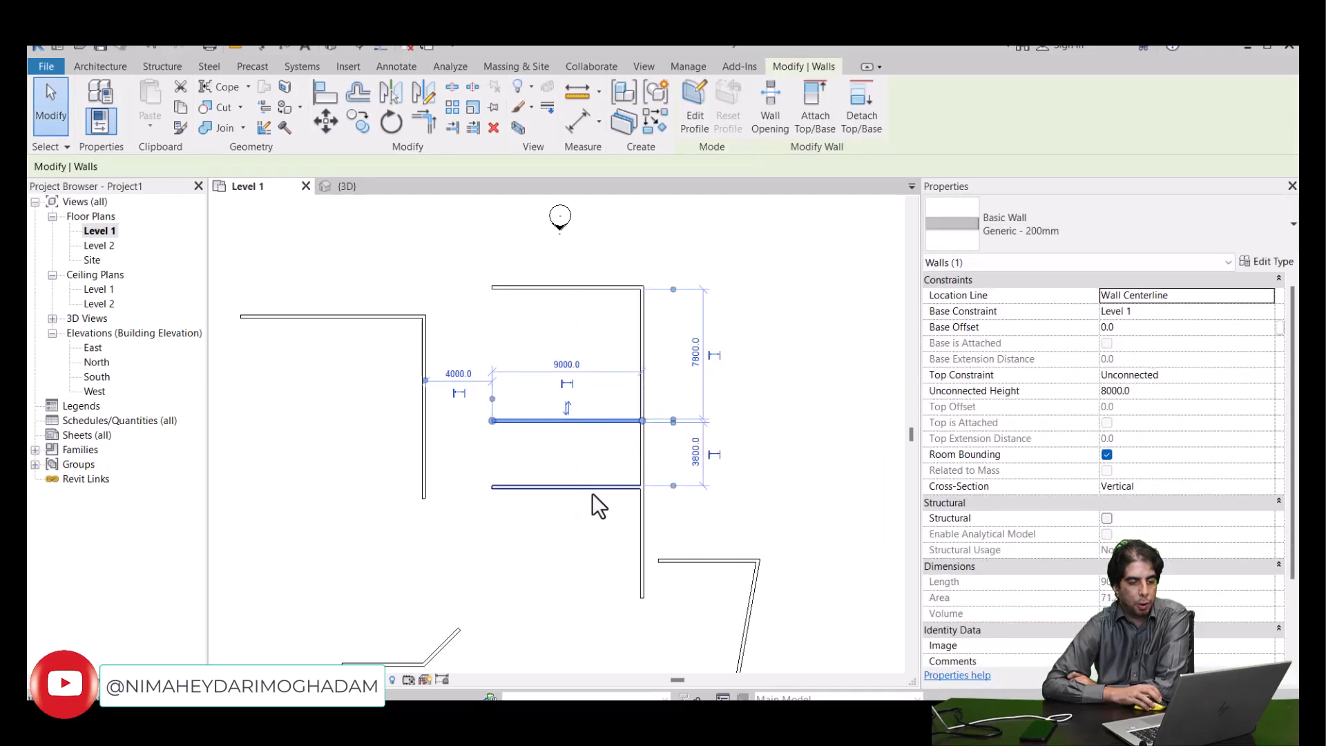
click(646, 384)
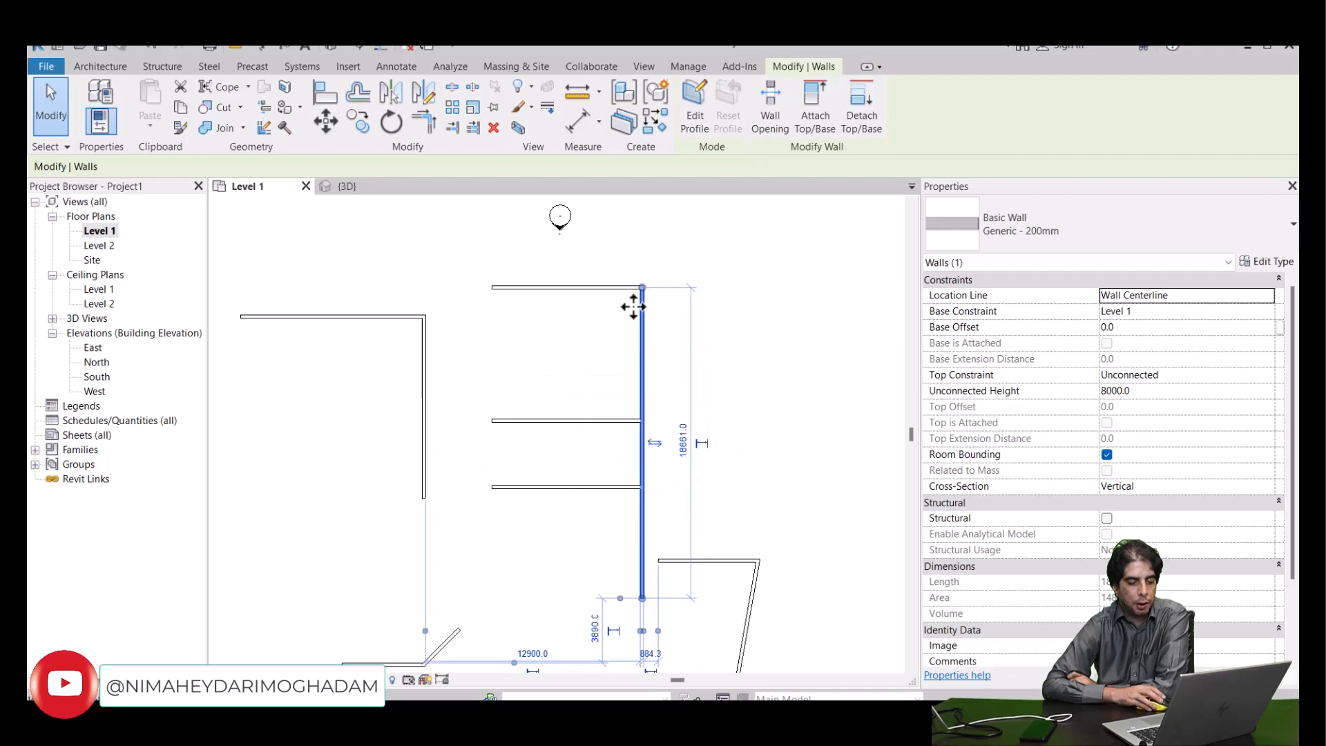
click(603, 289)
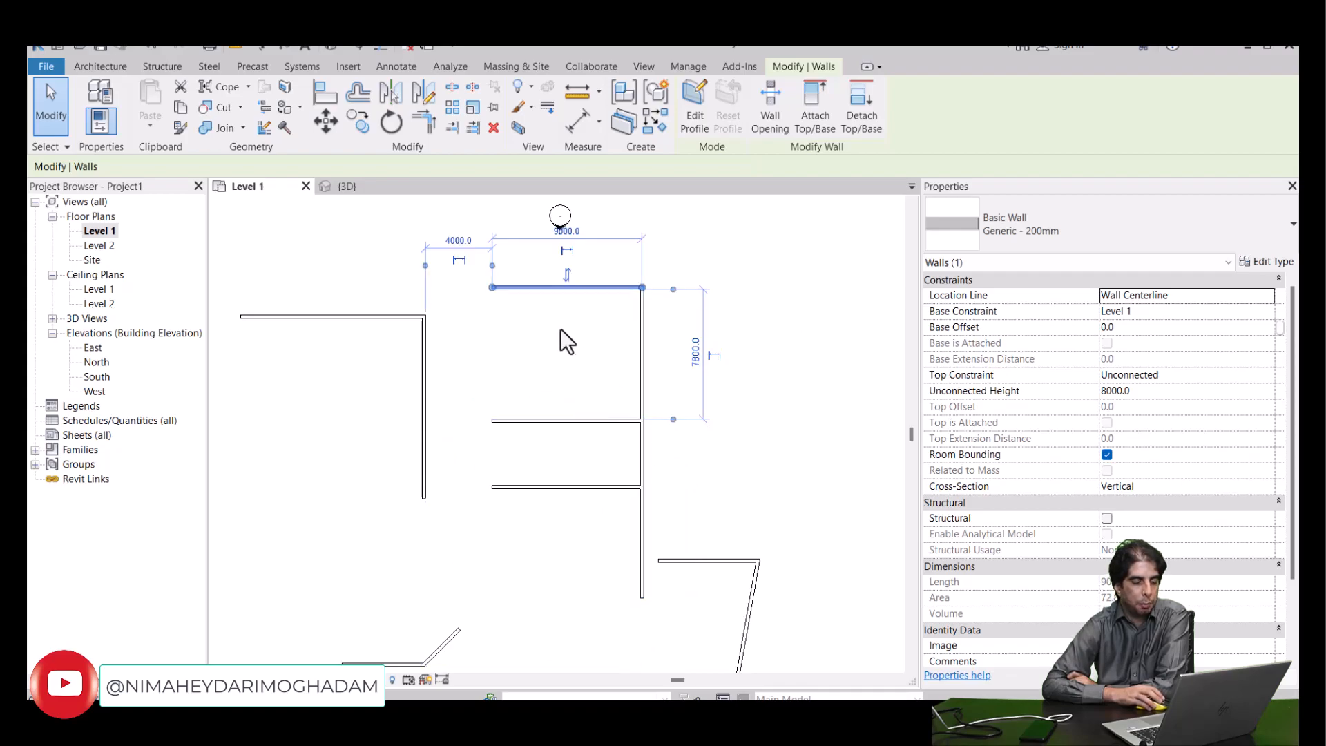
click(530, 337)
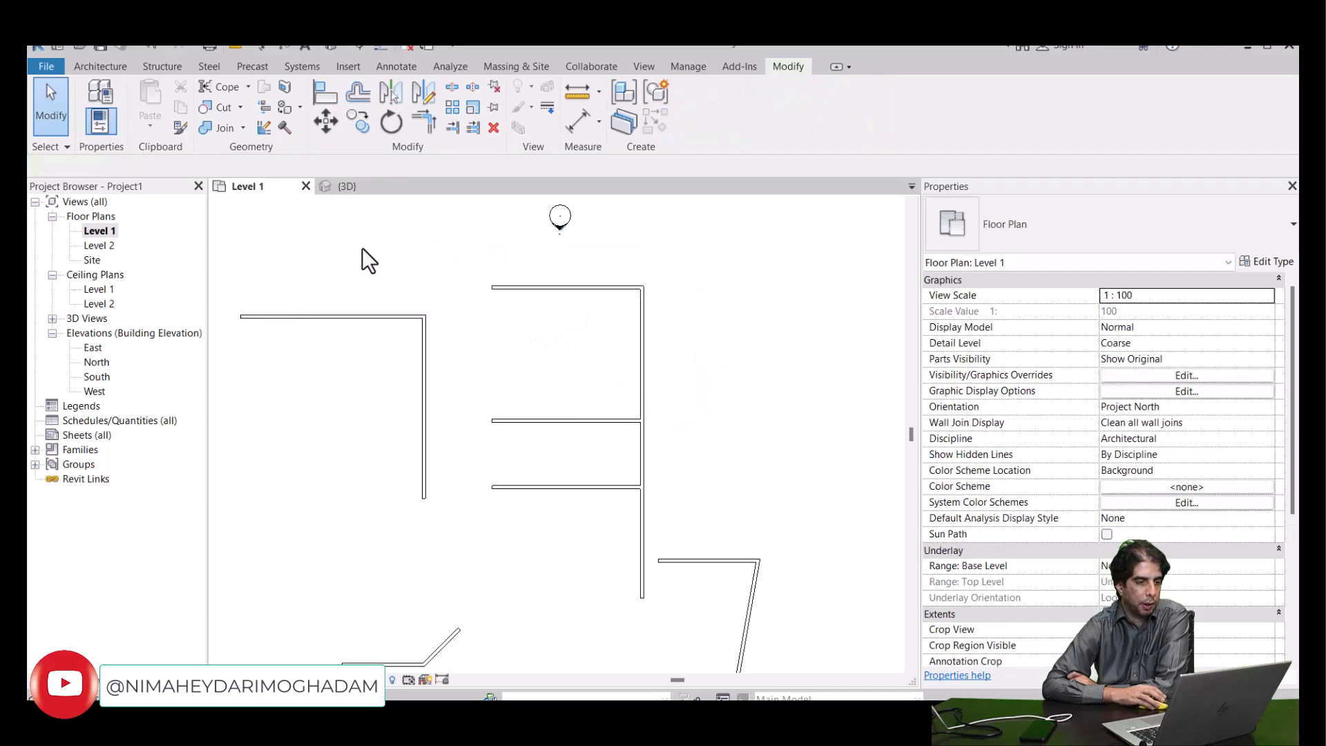
click(357, 84)
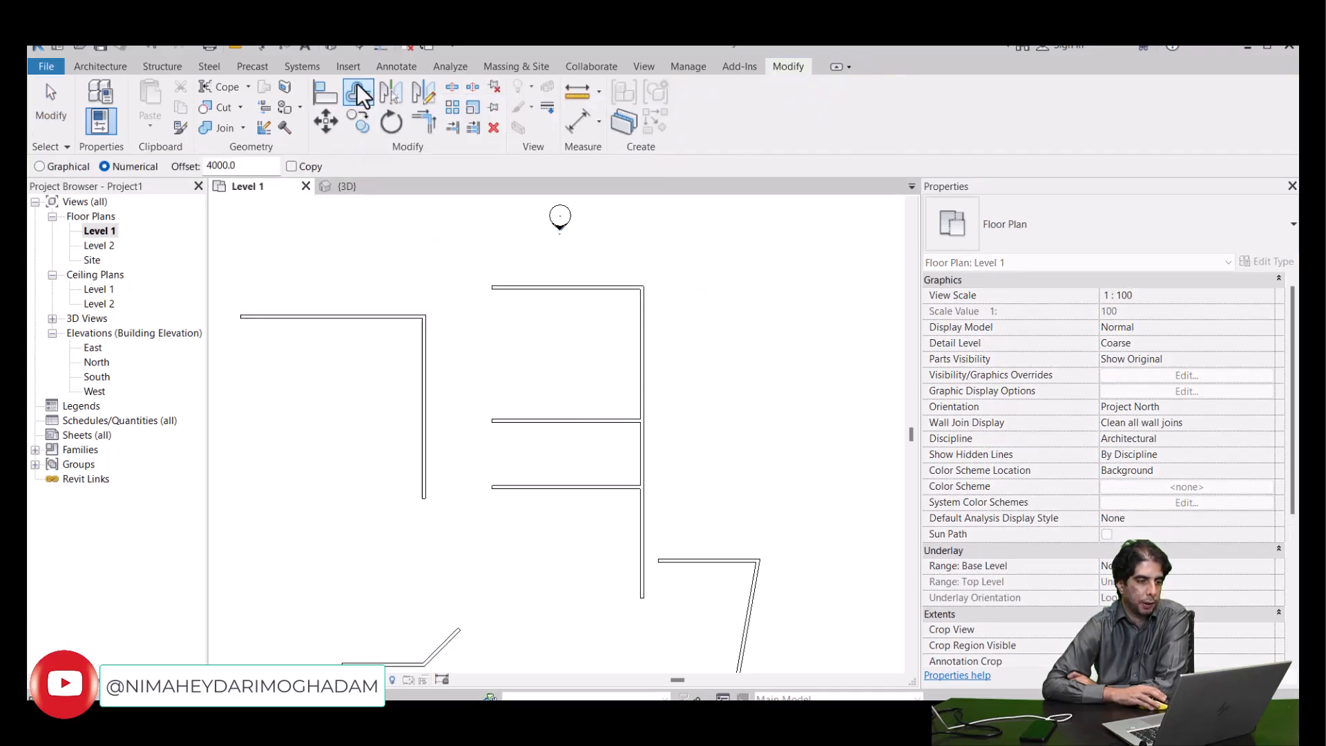
right_click(383, 233)
click(392, 242)
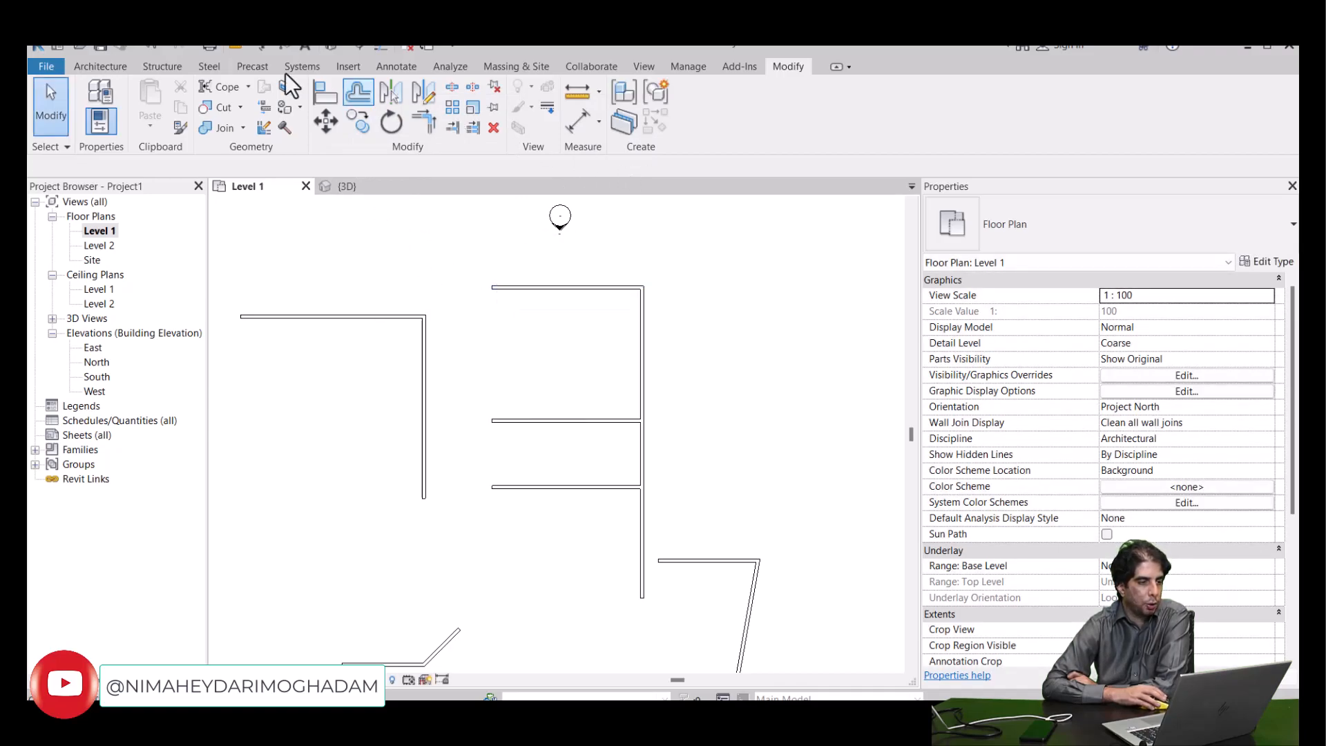
click(121, 68)
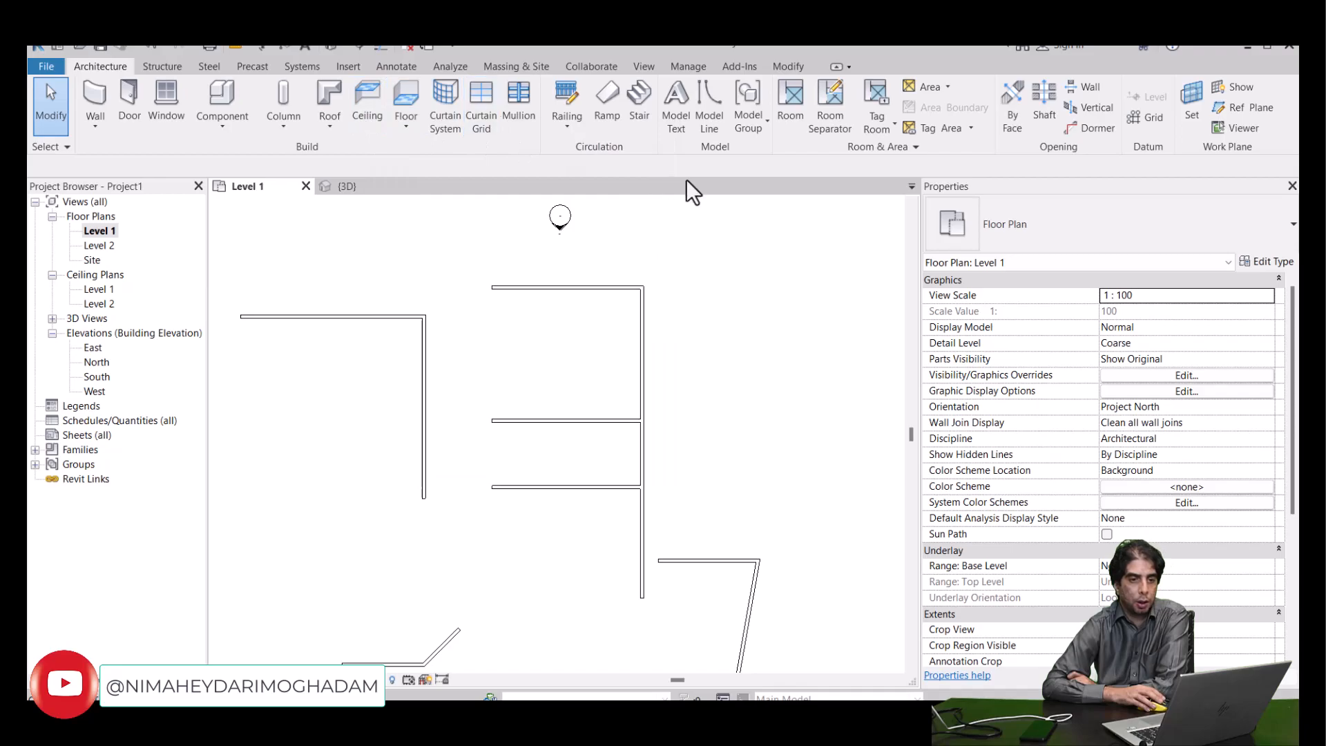
click(343, 67)
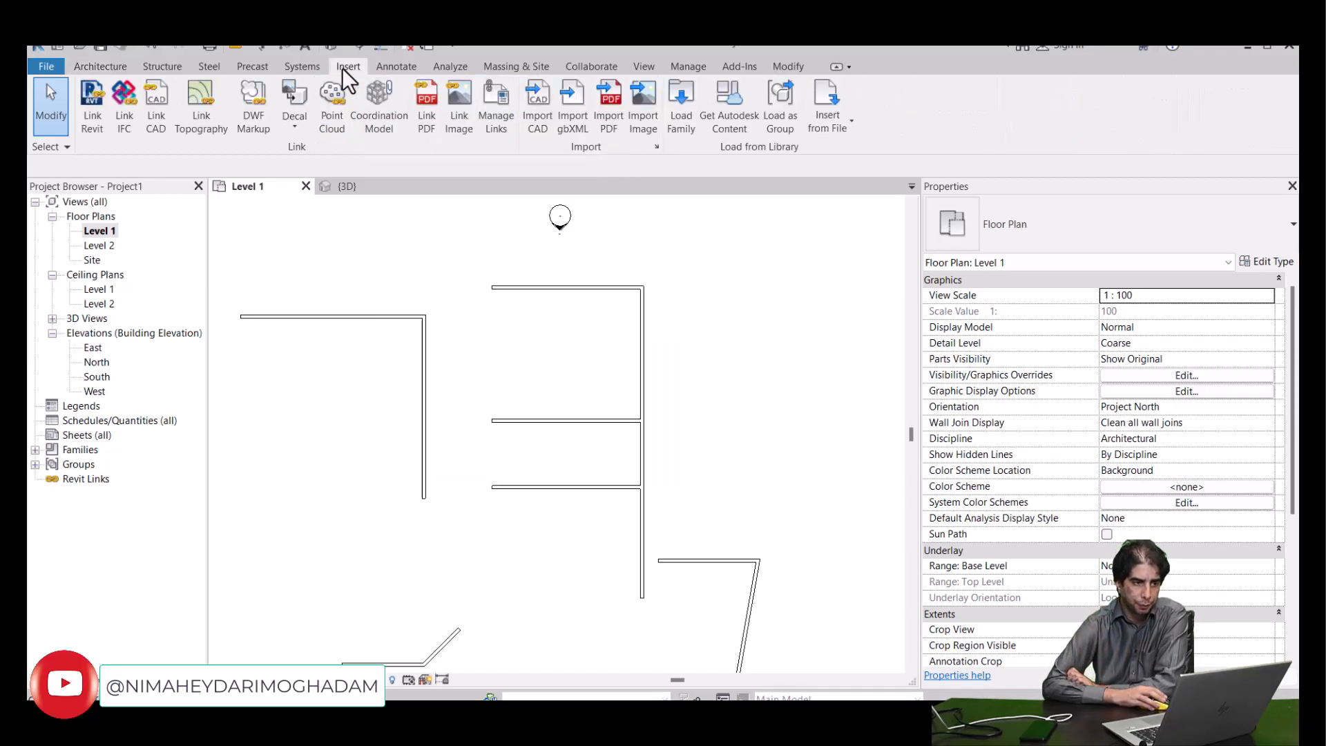
- Open the Keyboard Shortcuts settings and search for "ceili" to select the Ceiling; Automatic Ceiling command
click(649, 69)
click(1231, 121)
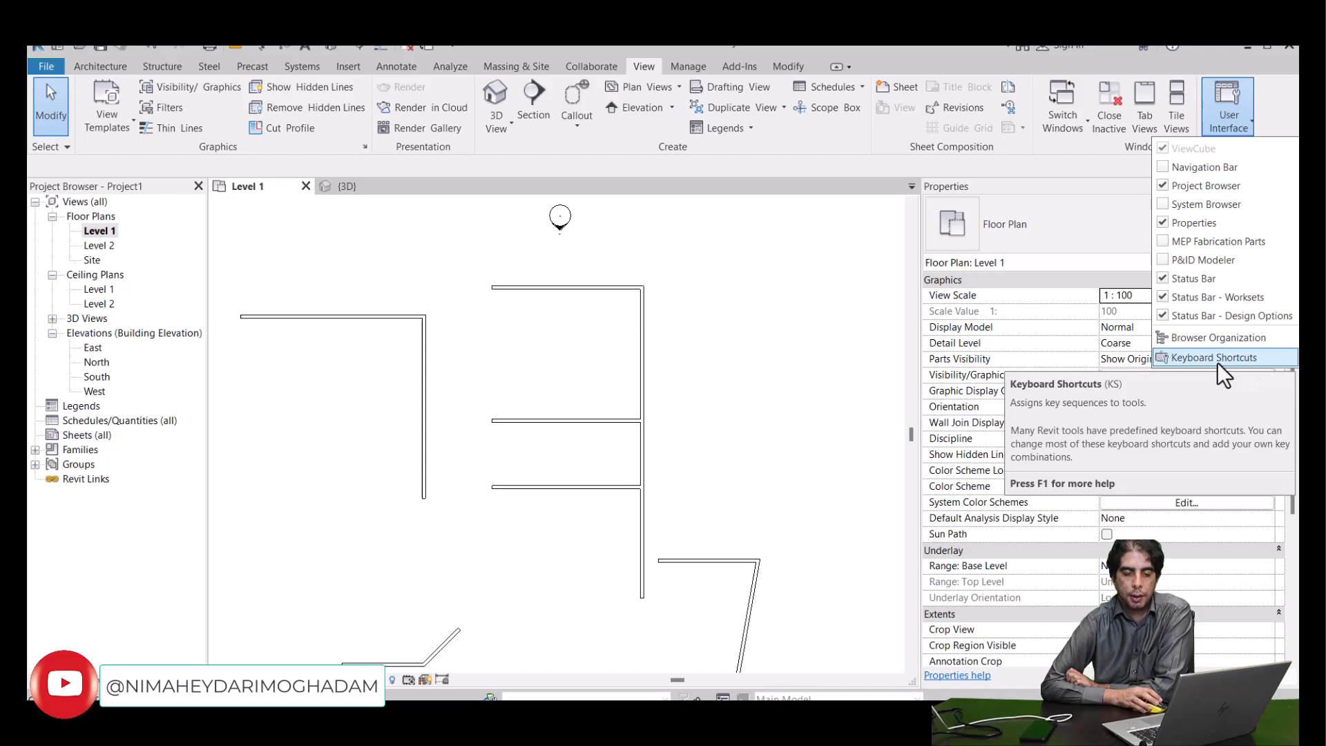
click(846, 335)
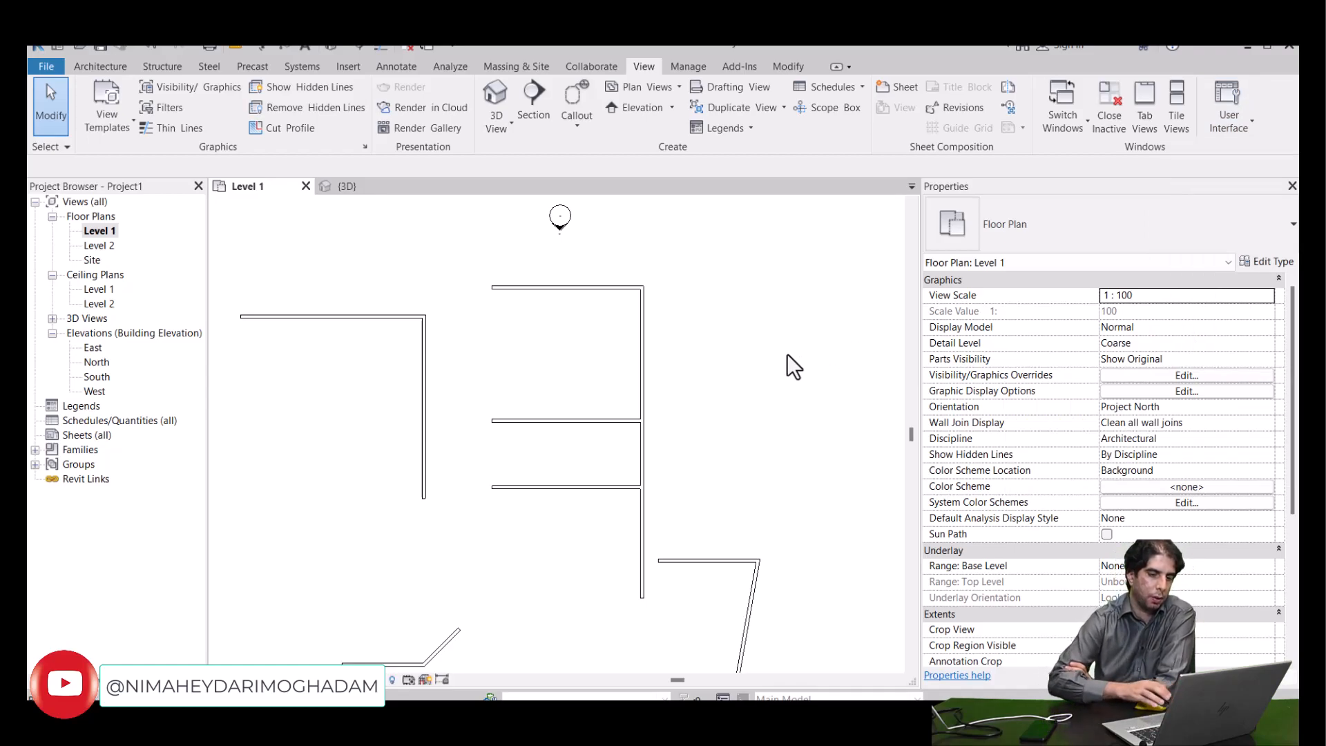
key(k)
key(s)
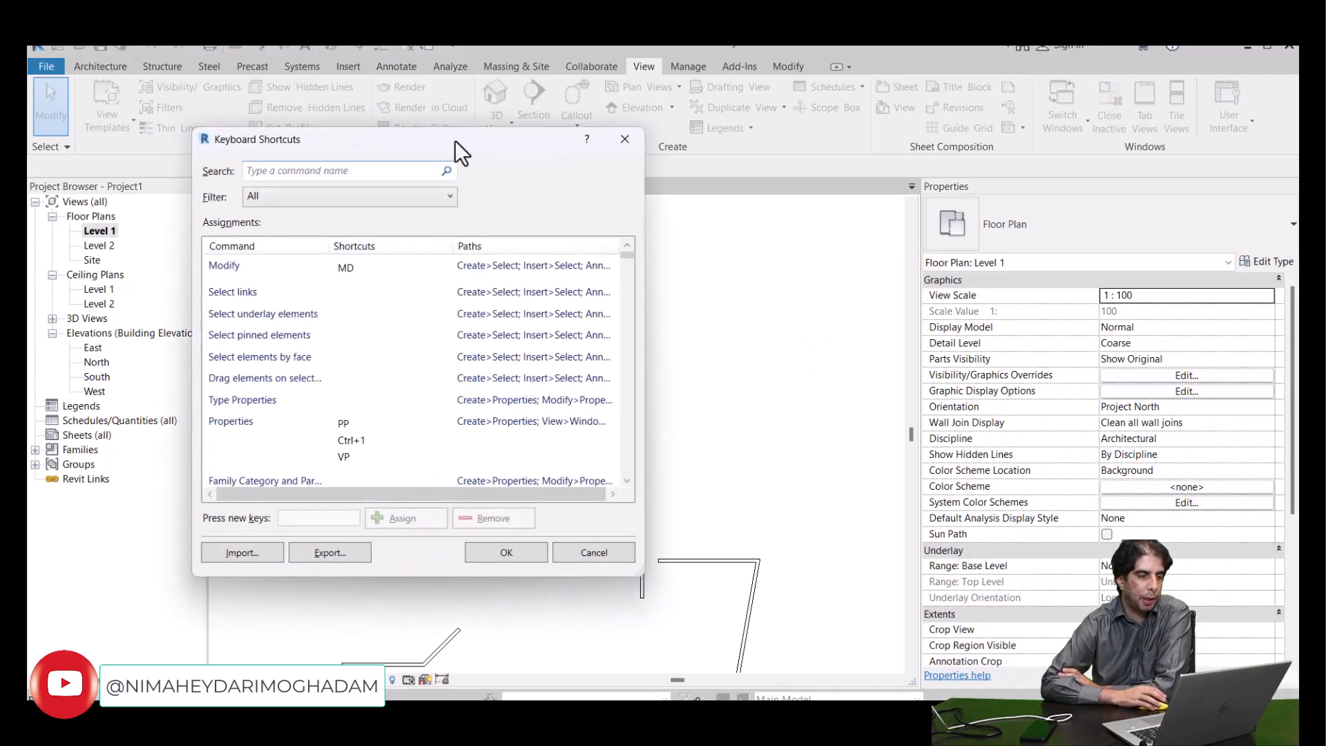
drag(437, 142, 464, 148)
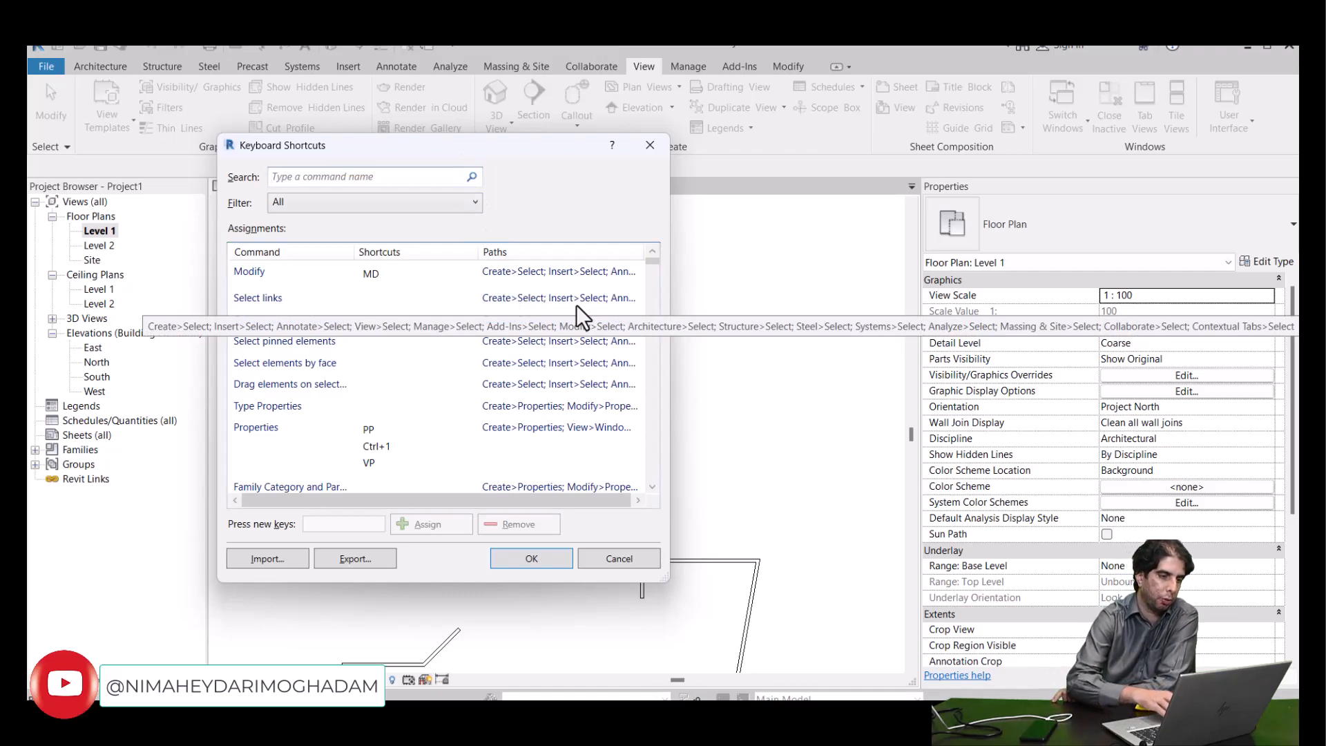
text(ceili)
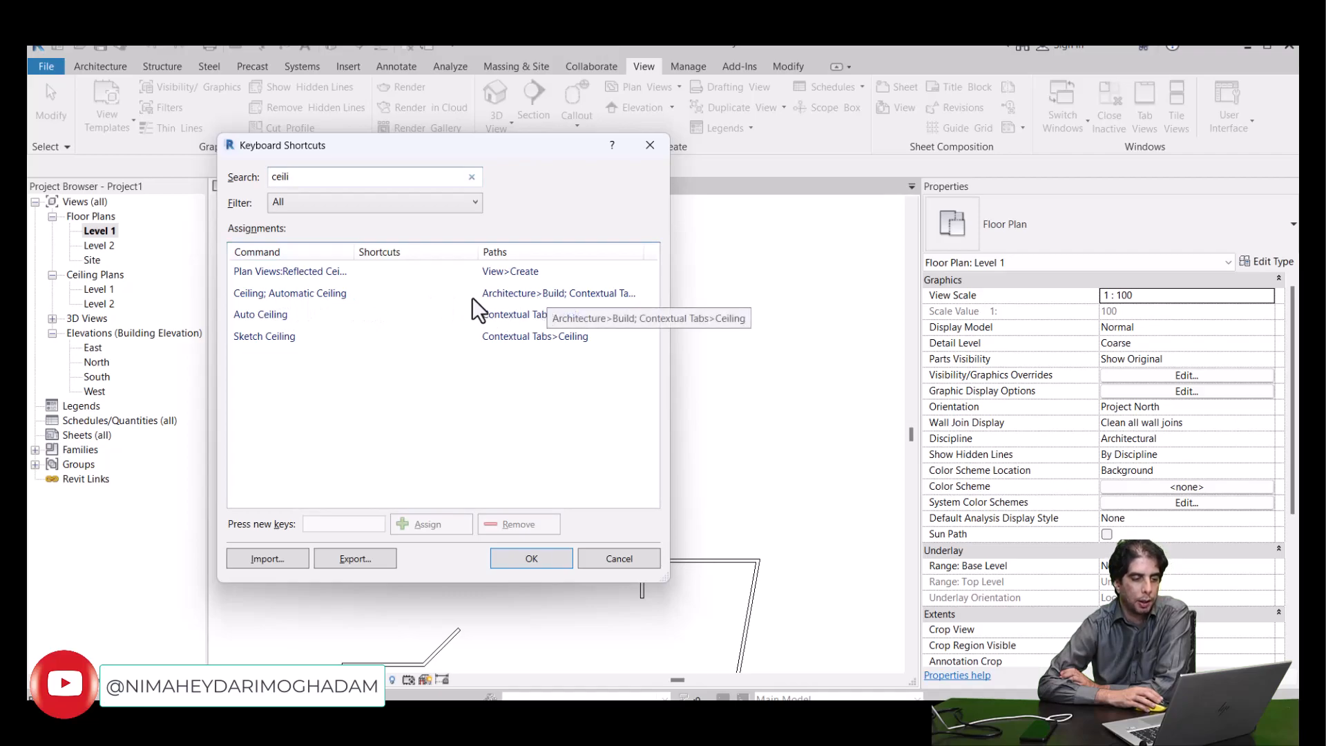
click(304, 295)
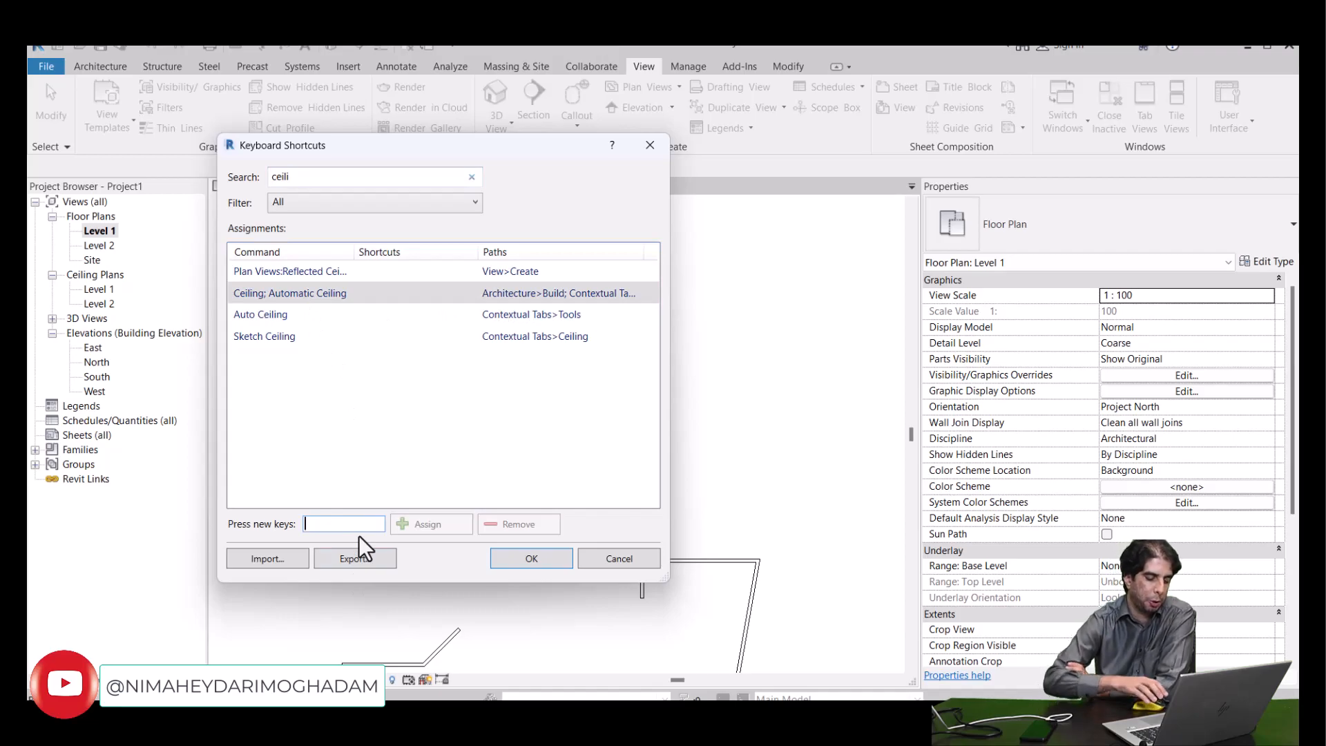
- Try to assign the shortcut CE to the Ceiling; Automatic Ceiling command
text(C)
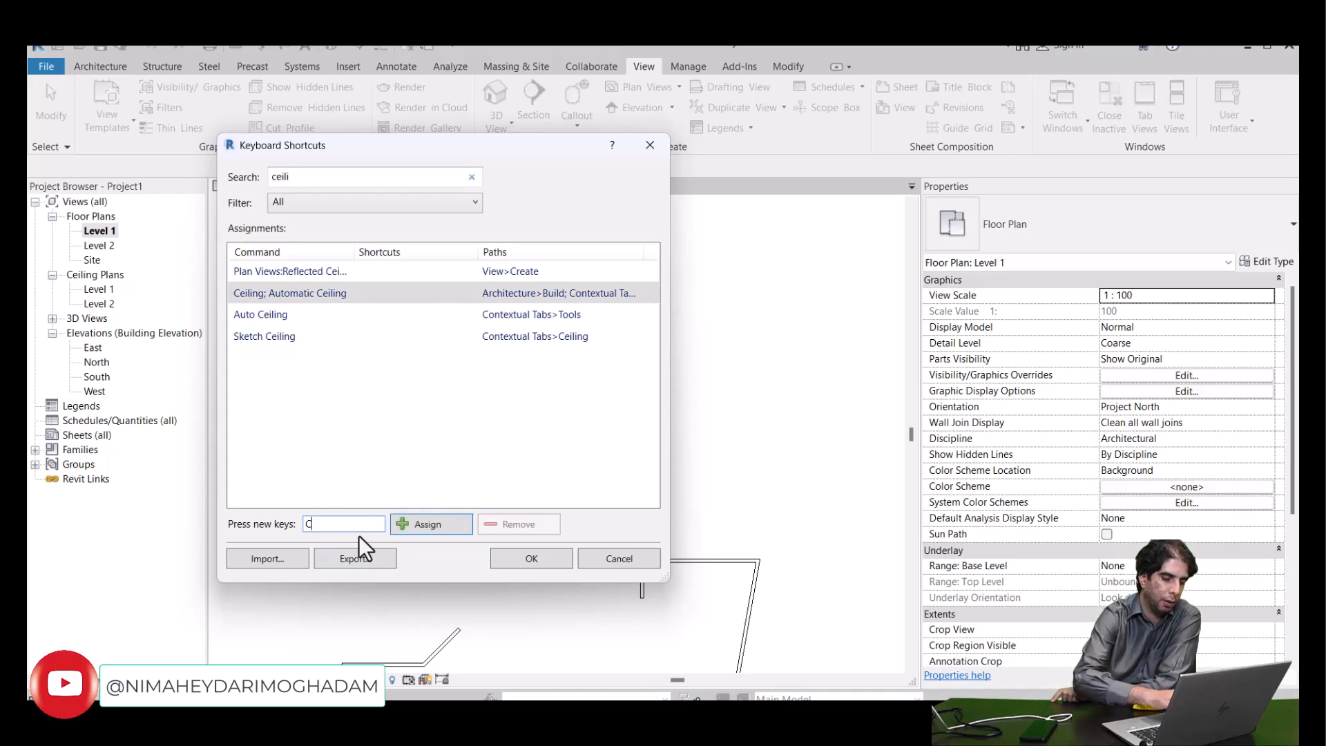
text(E)
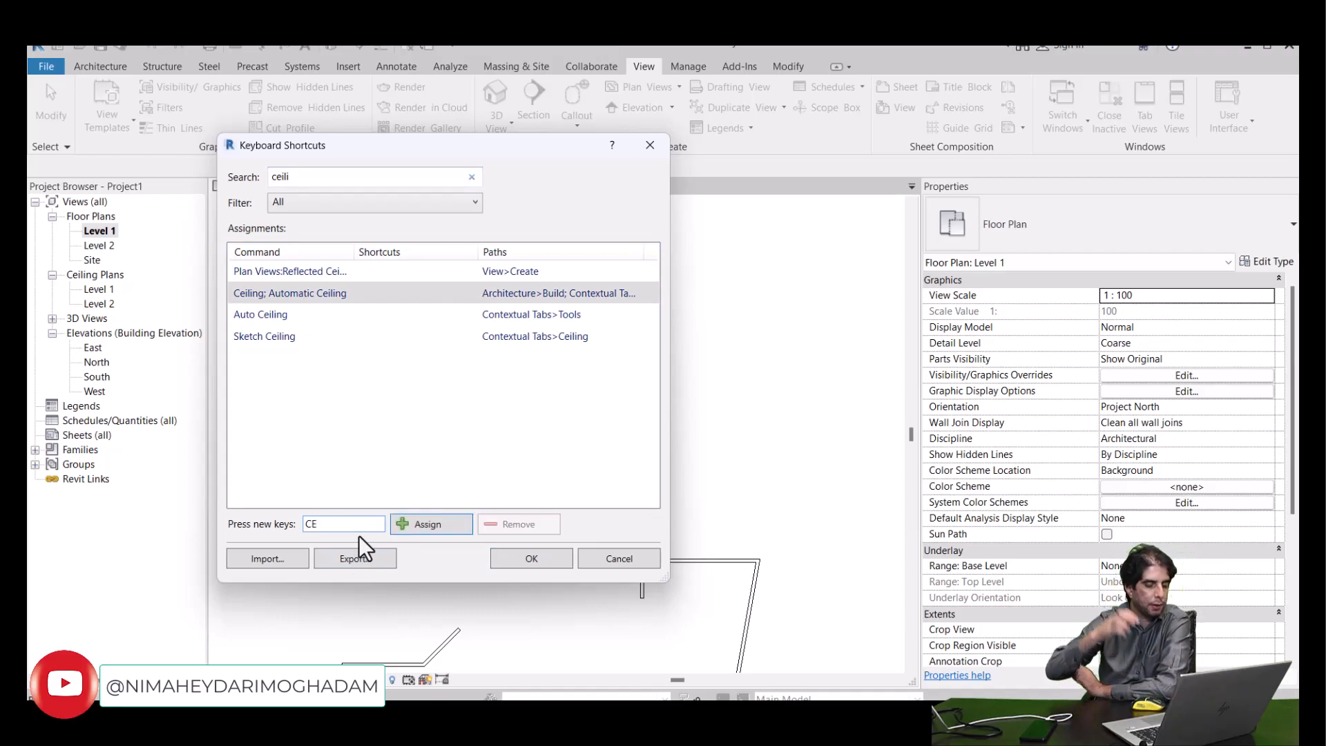
click(414, 532)
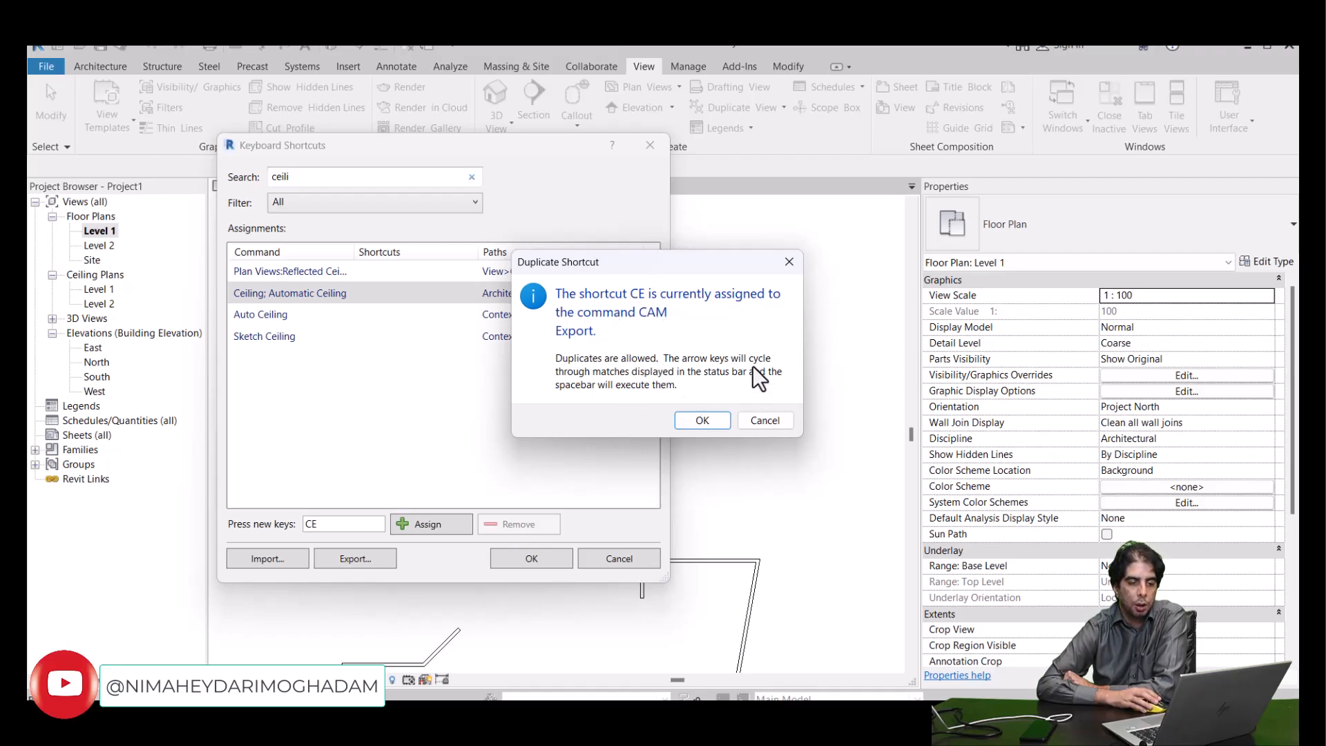
click(752, 421)
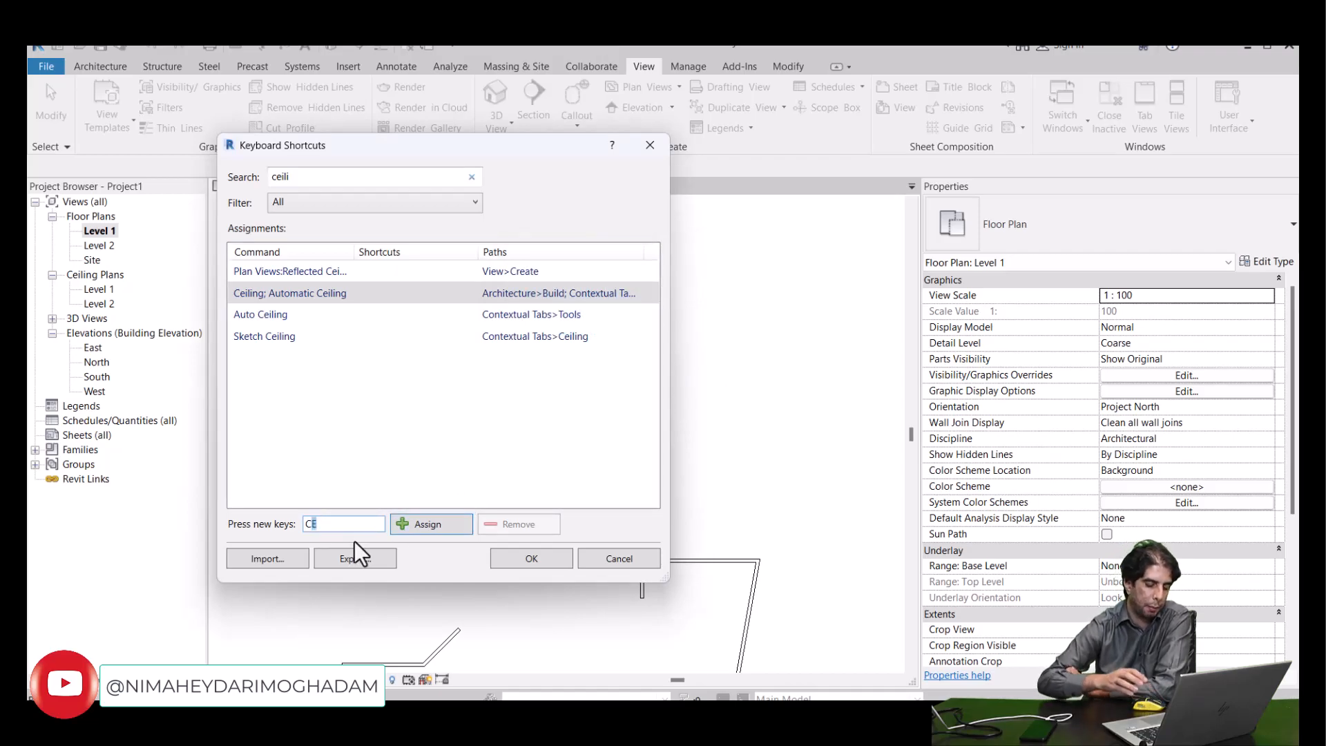
- Try to assign the shortcut CX to the Ceiling; Automatic Ceiling command, cancelling the duplicate assignment
text(X)
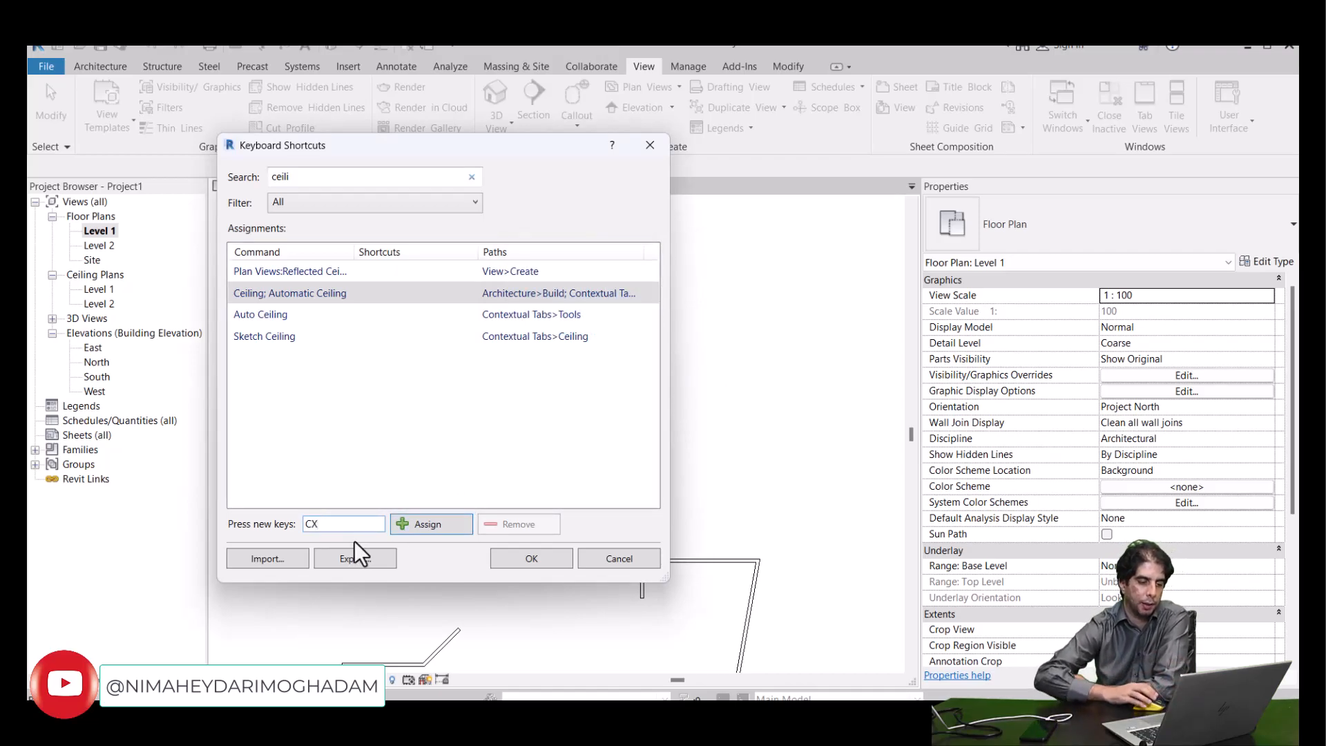
click(400, 523)
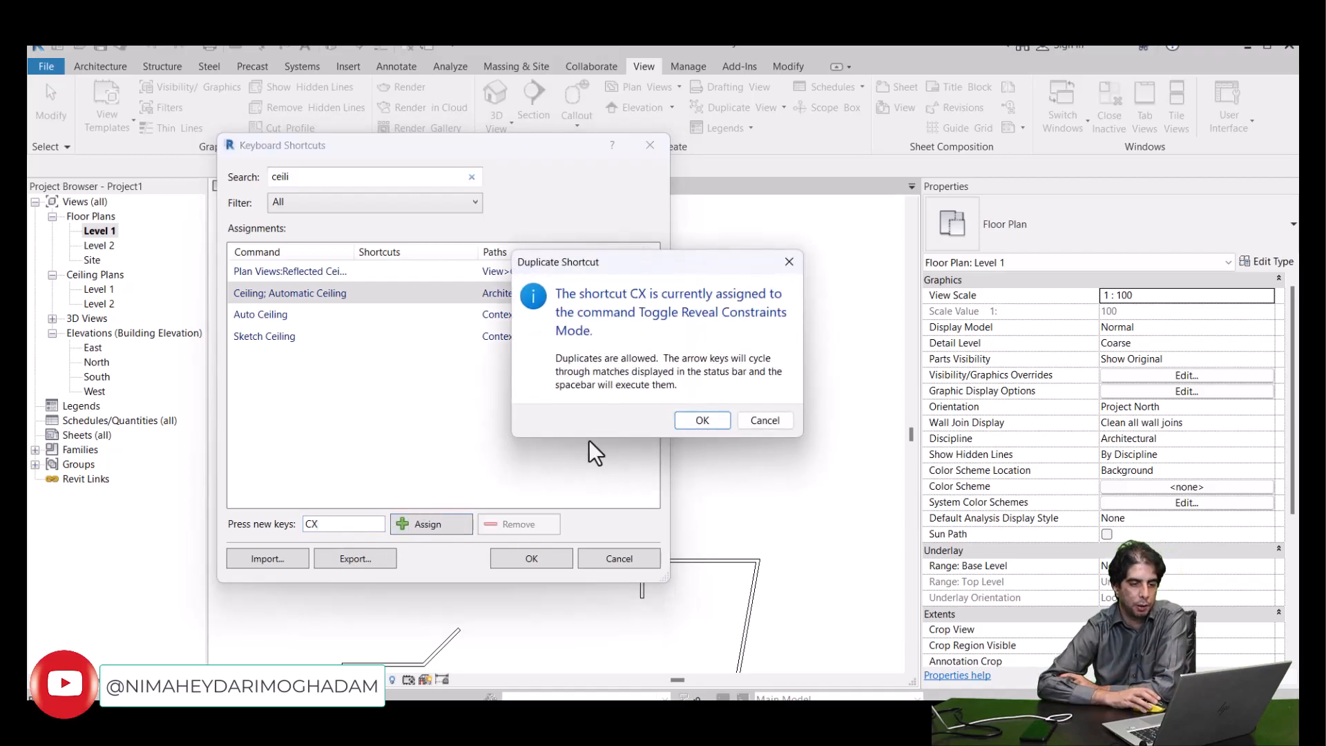
click(760, 419)
- Assign the shortcut CEE to the Ceiling; Automatic Ceiling command and dismiss the save reminder without saving the project or changing the reminder options
drag(327, 526, 308, 525)
text(EE)
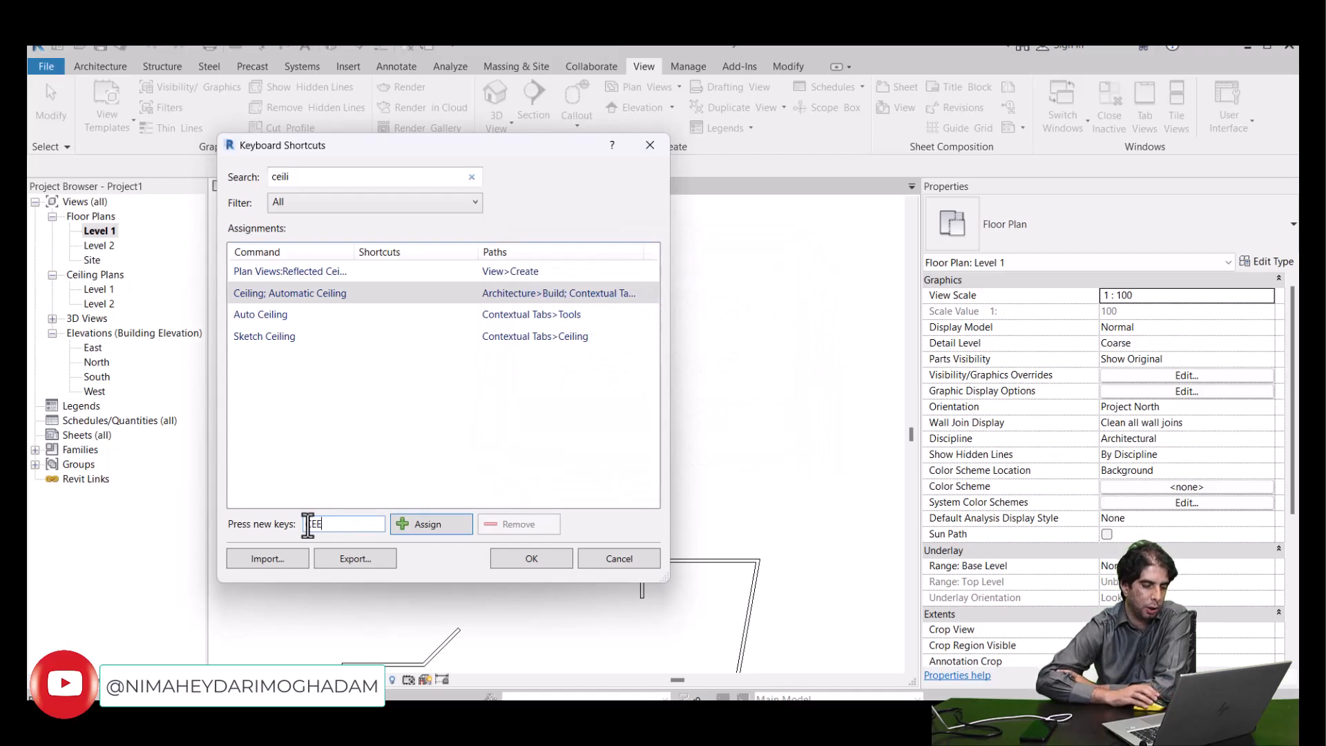
click(407, 530)
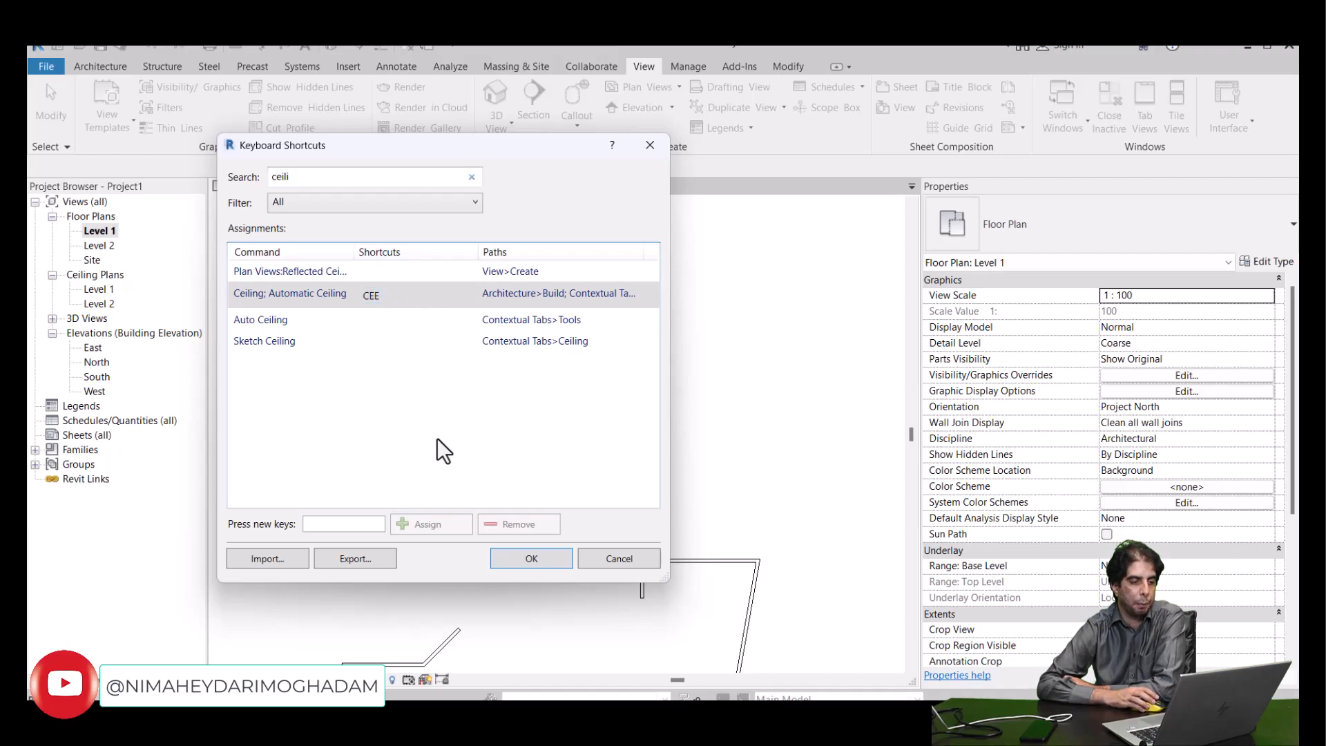
click(530, 560)
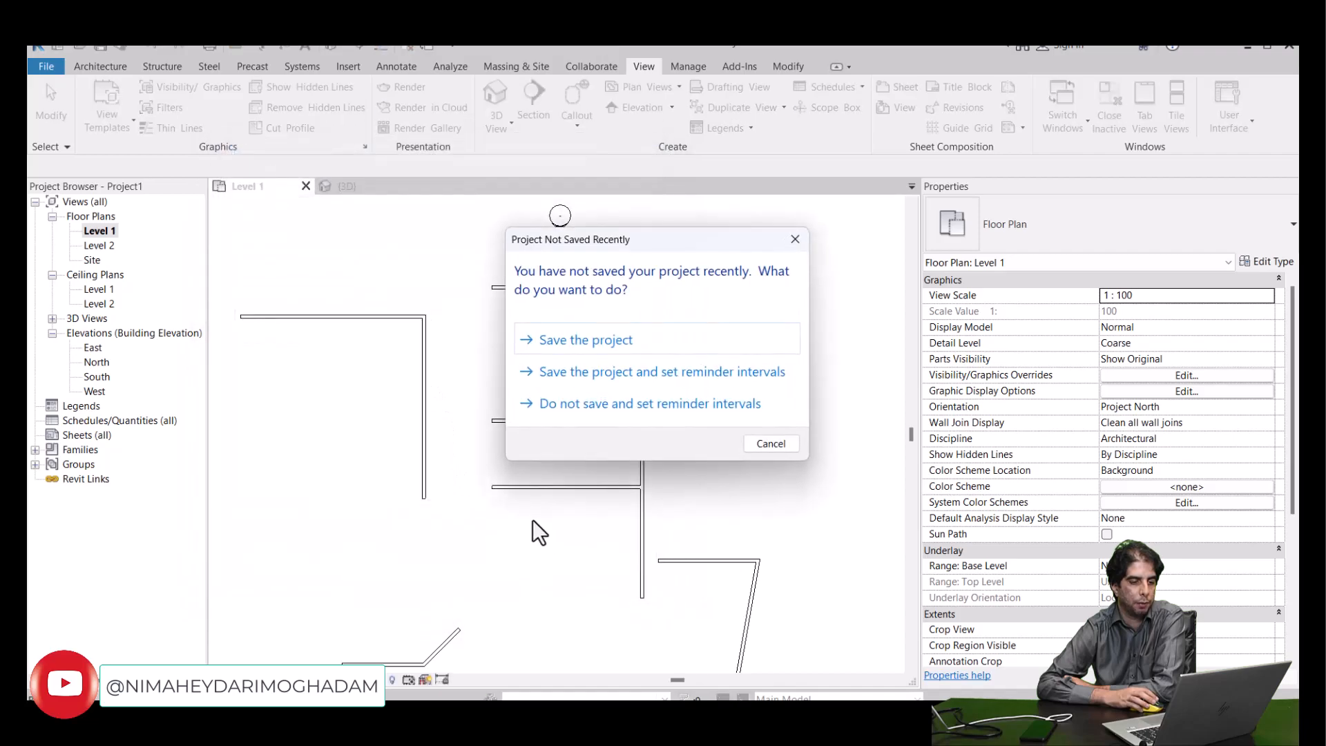
click(690, 408)
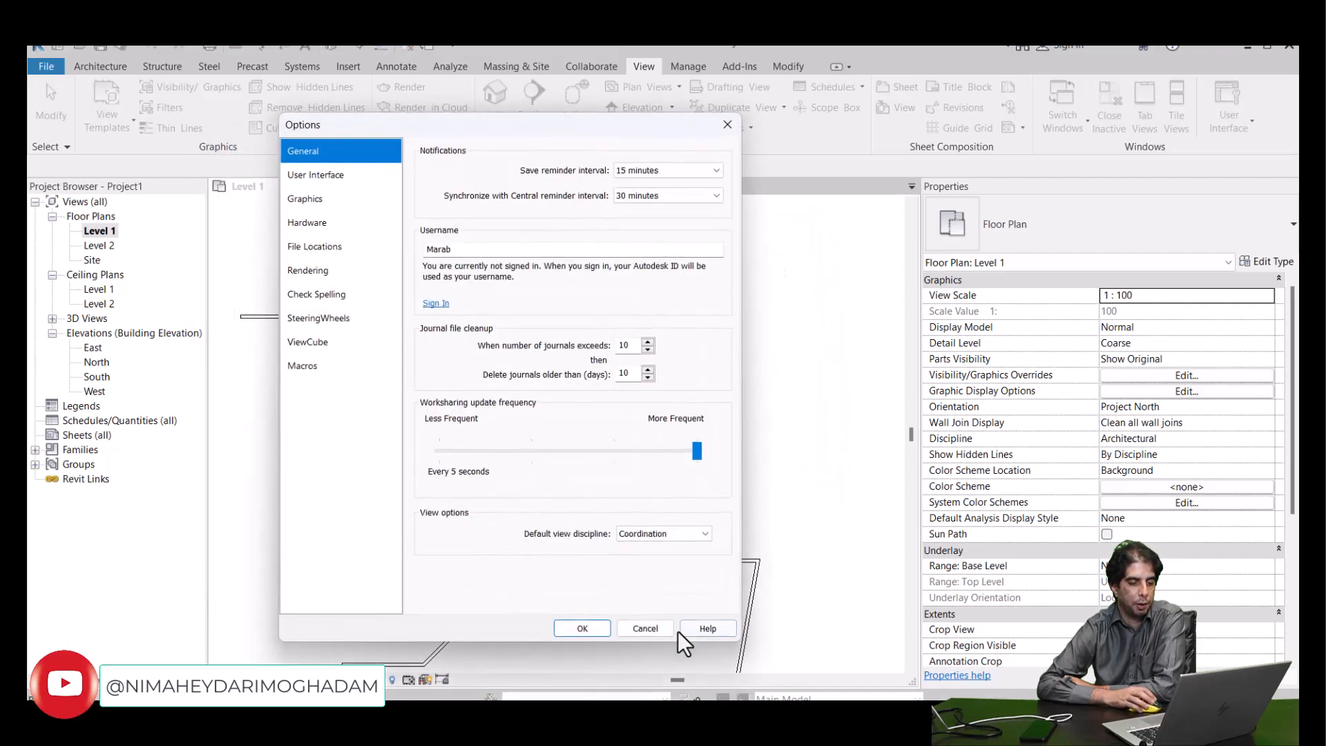
click(660, 628)
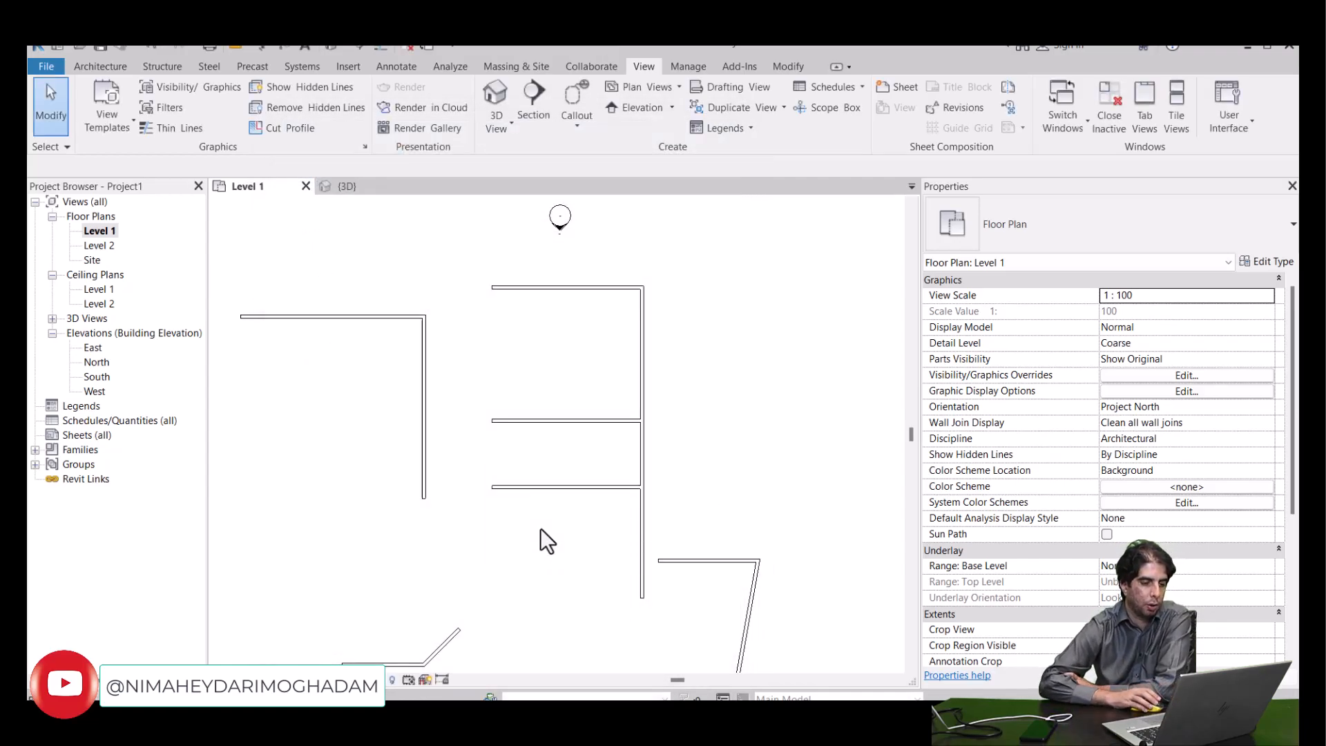
- Test the custom CEE shortcut by starting the Ceiling command with it, and exit without placing a ceiling
key(c)
key(m)
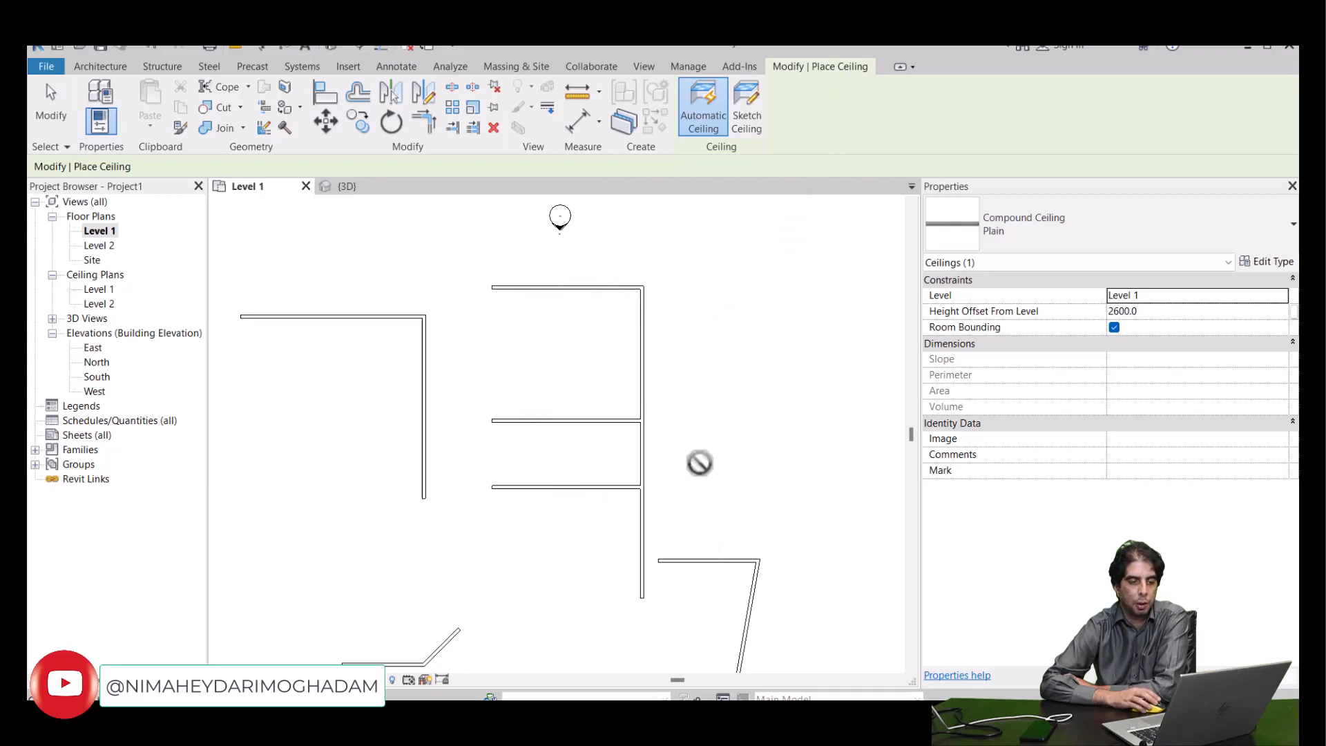
scroll(700, 463, down, 1)
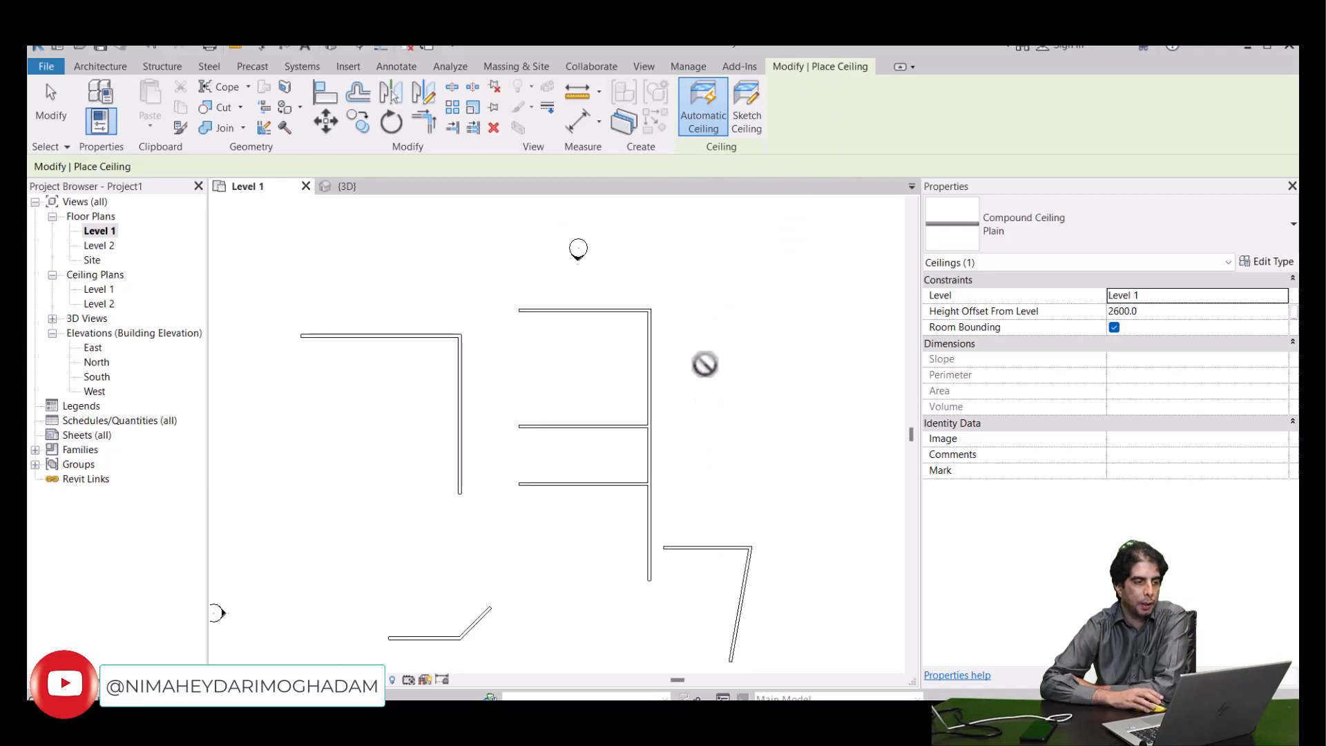
click(54, 114)
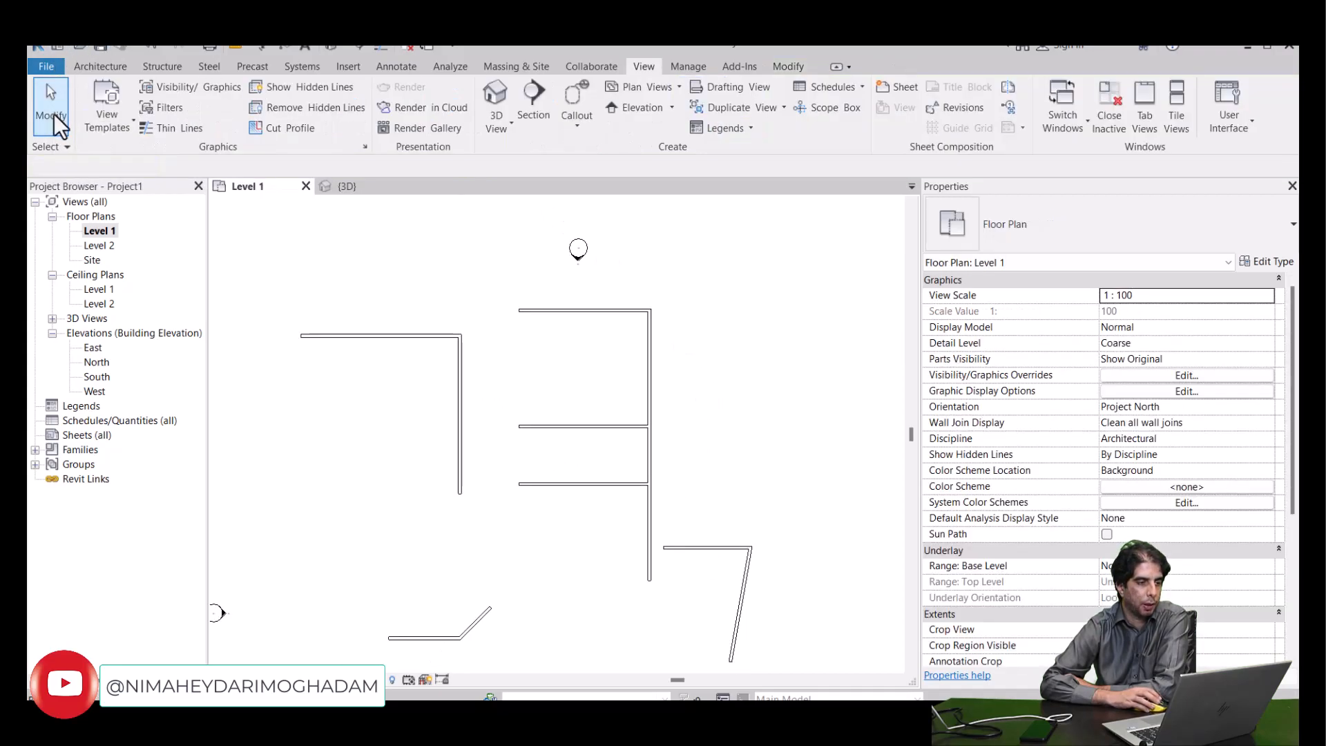
- Check the shortcut shown for the Architecture Ceiling tool, start the tool from there, and exit without placing anything
click(87, 68)
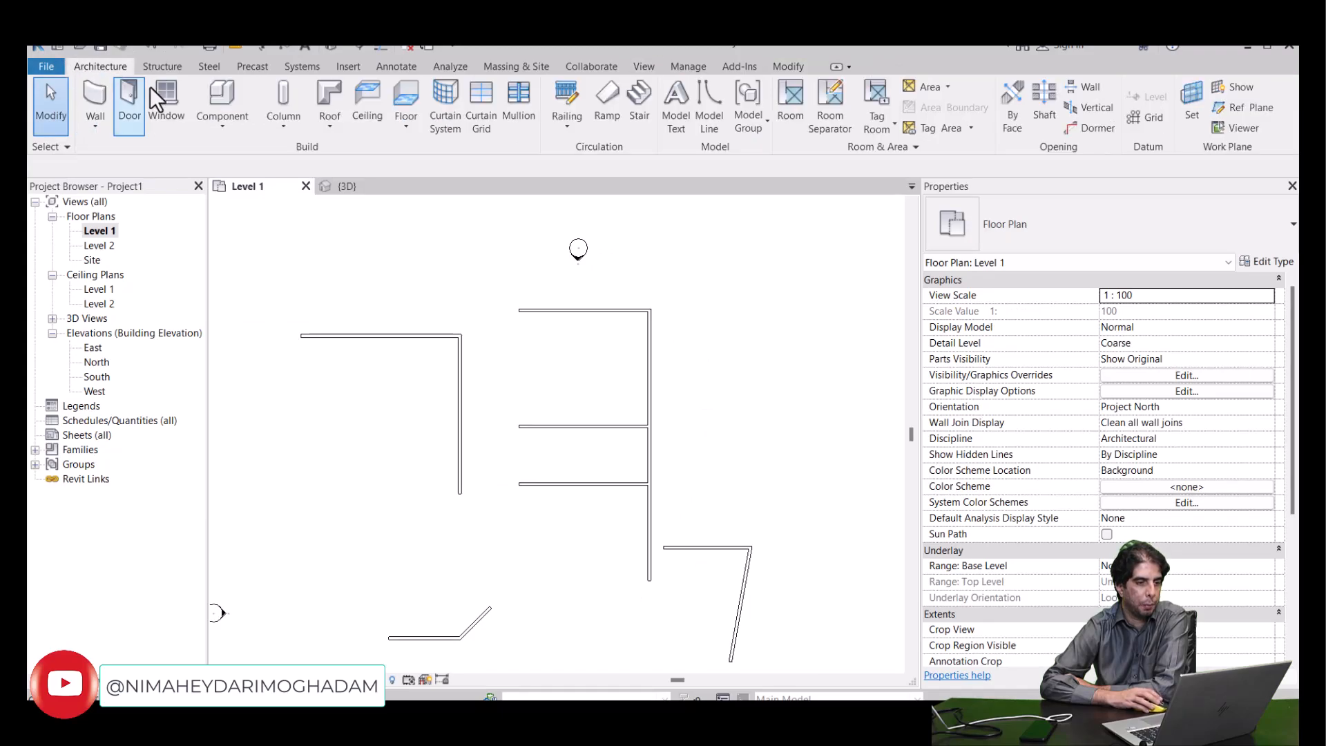
click(363, 101)
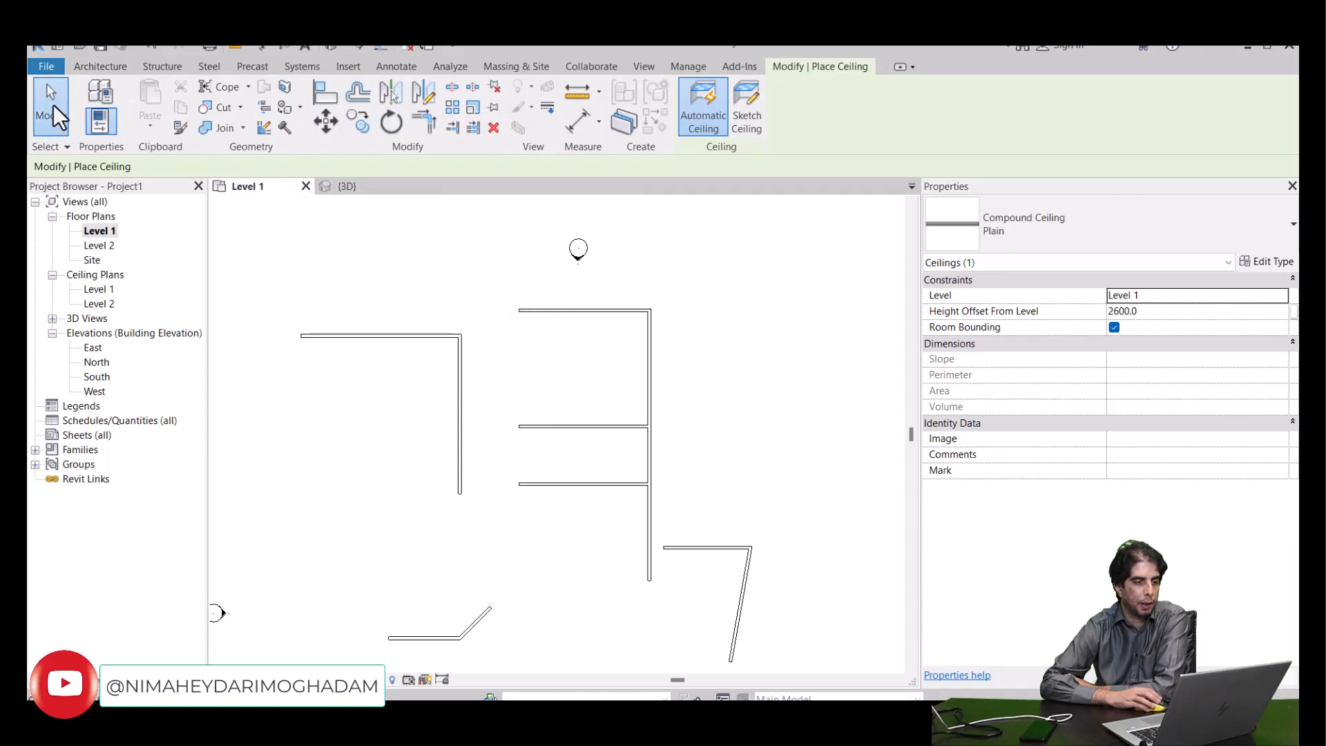
click(52, 104)
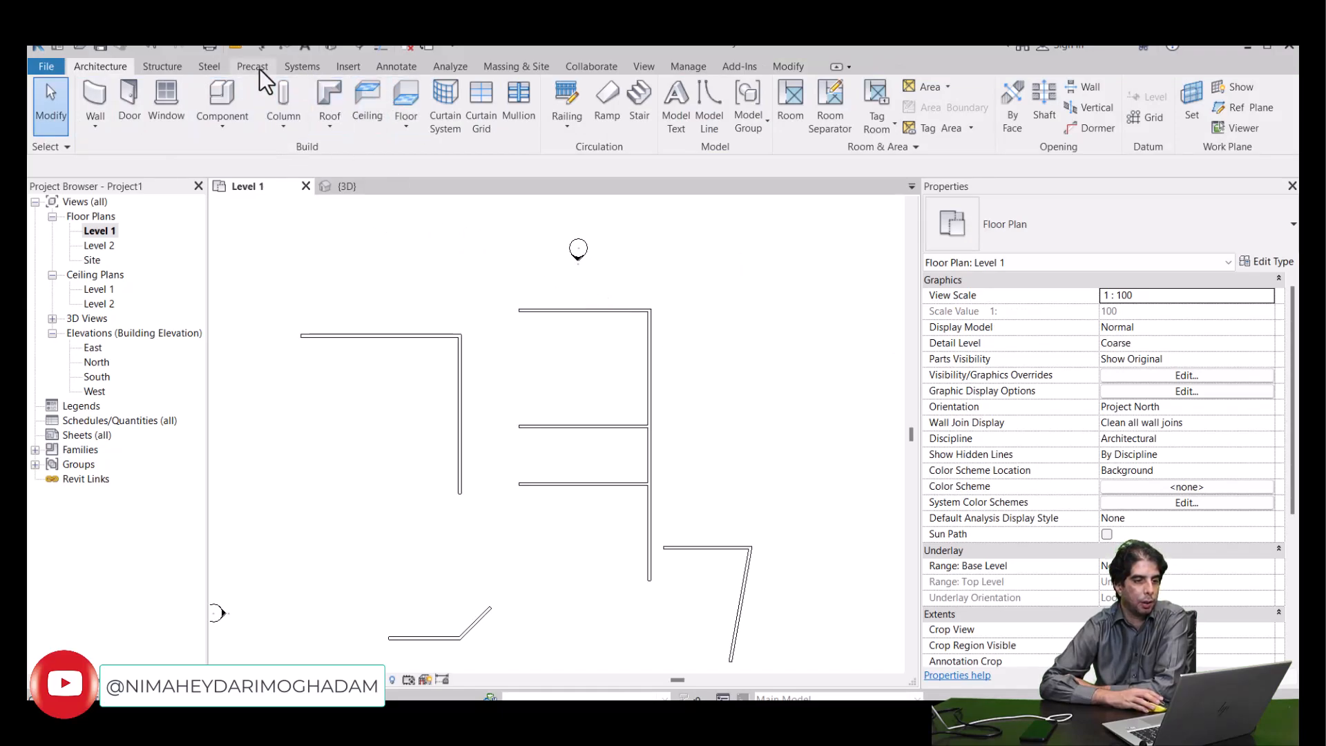
- Remove the CEE shortcut from the Ceiling; Automatic Ceiling command, found by searching "ceili" in the Keyboard Shortcuts settings
click(648, 71)
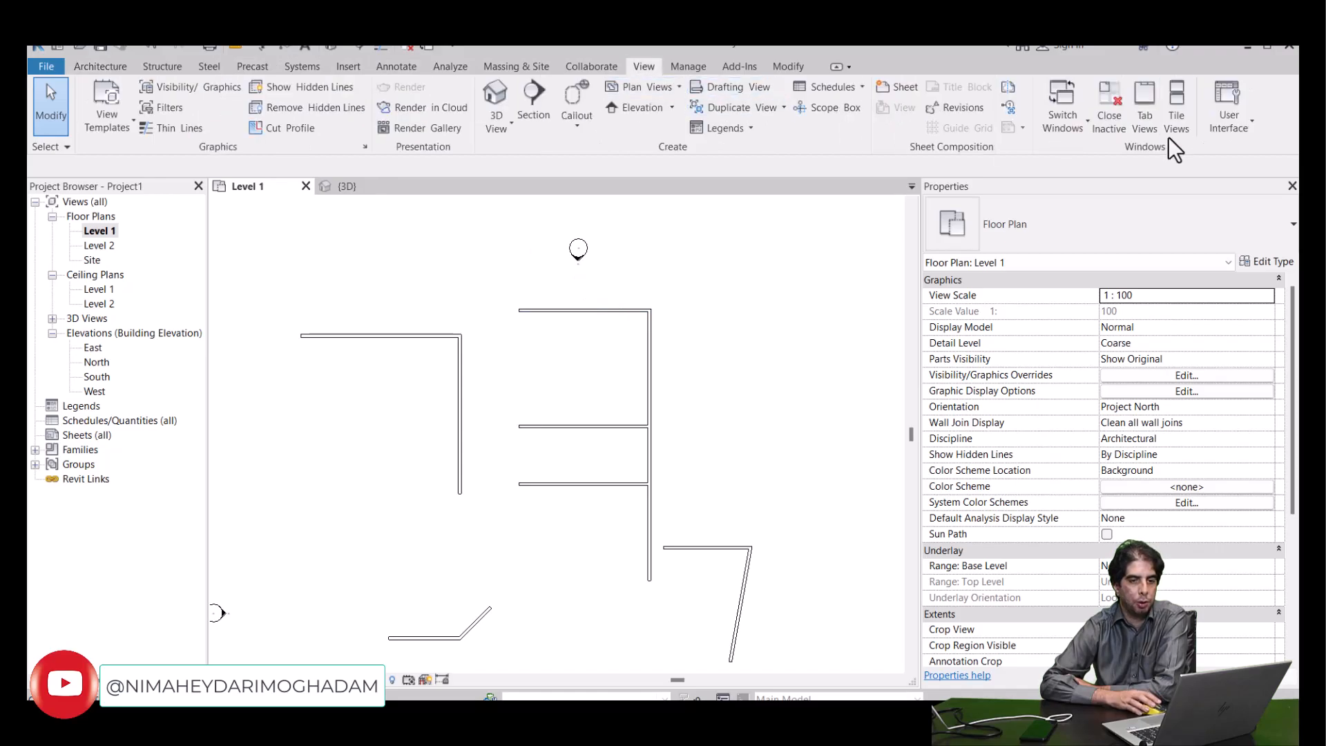
click(1217, 123)
click(1198, 359)
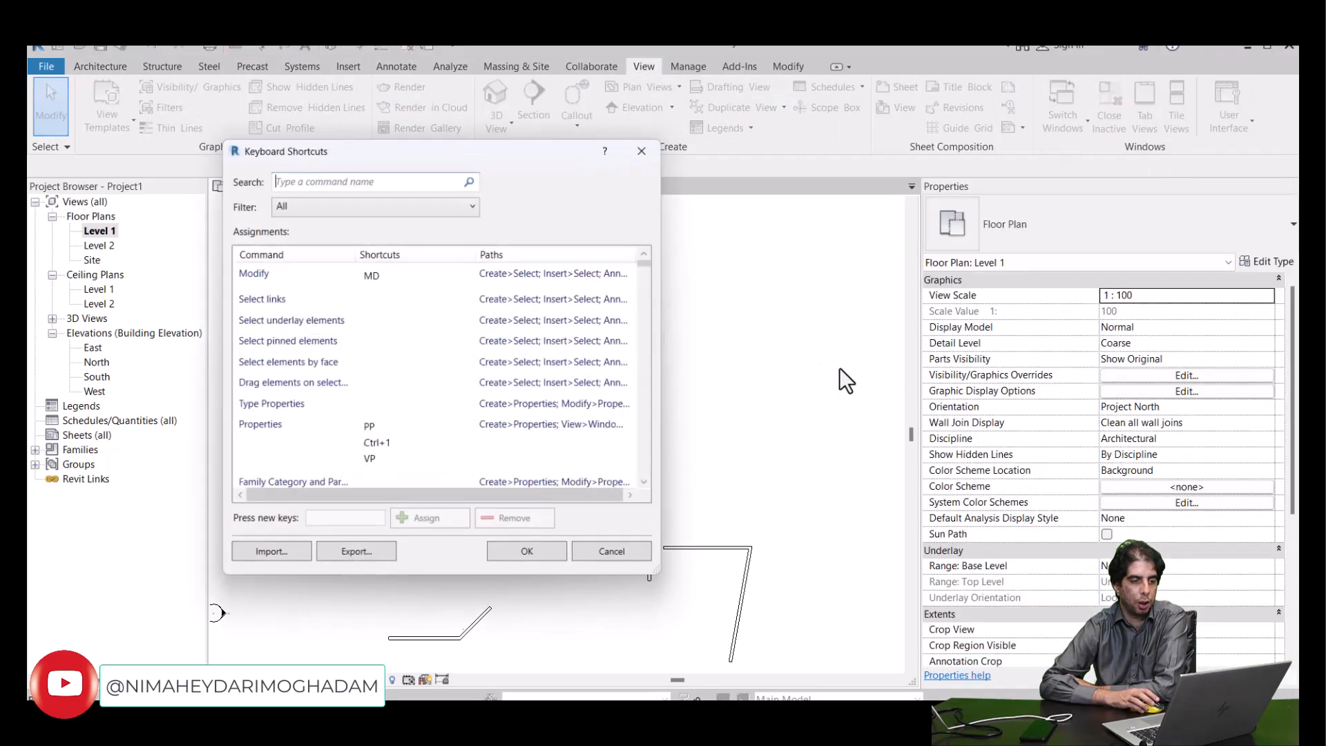
text(c)
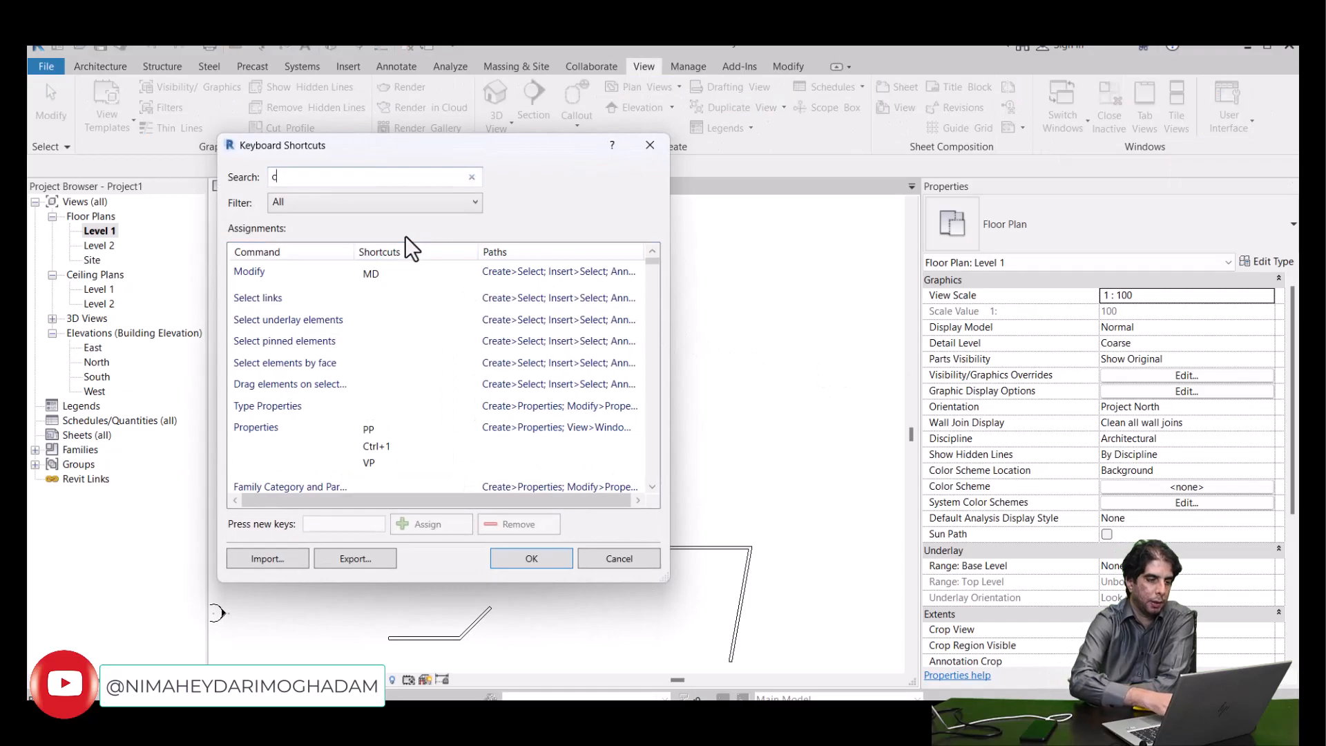
text(ei)
text(li)
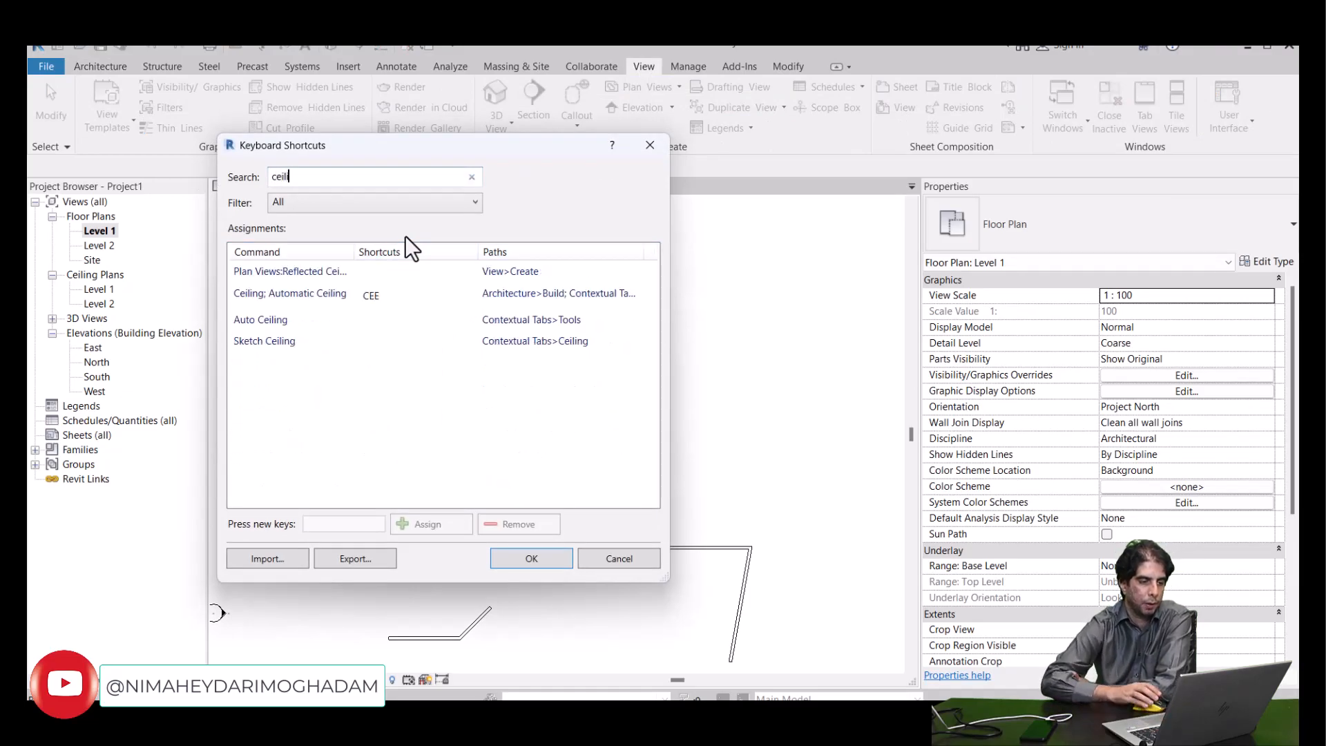
click(359, 300)
click(376, 298)
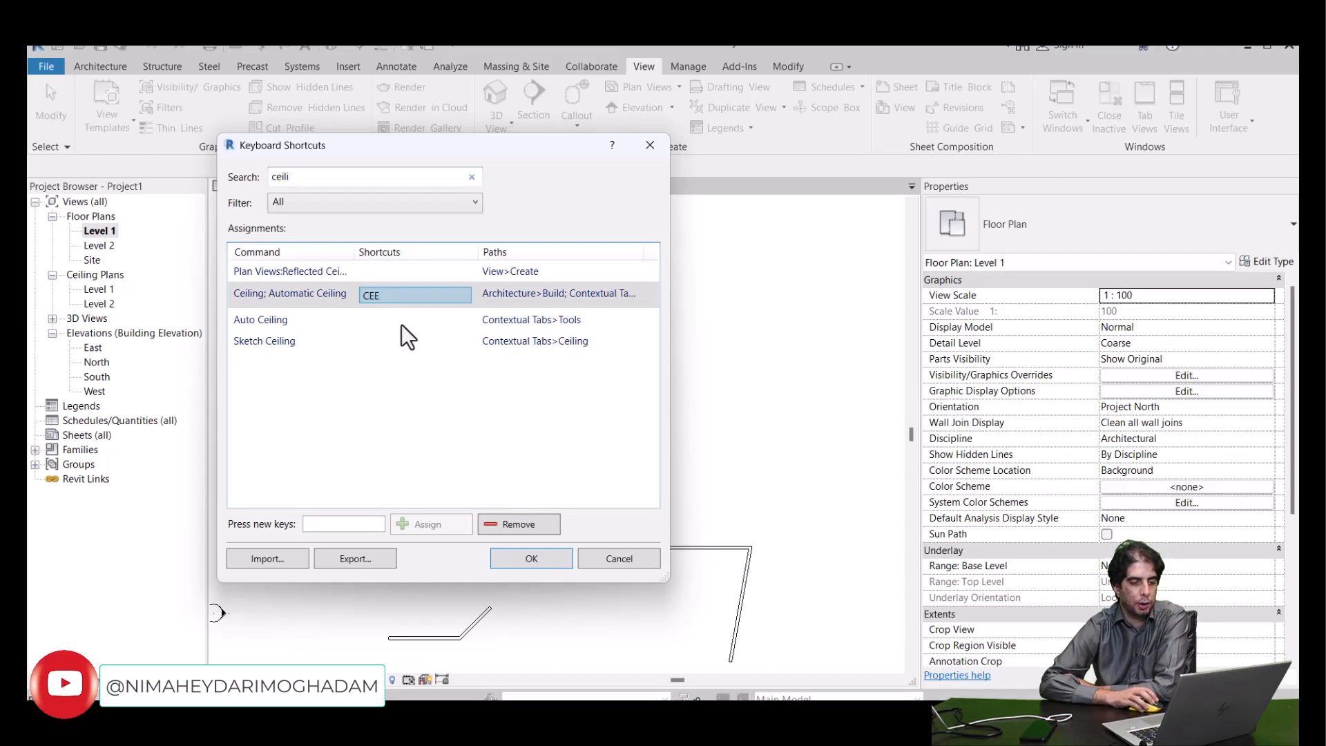
click(510, 523)
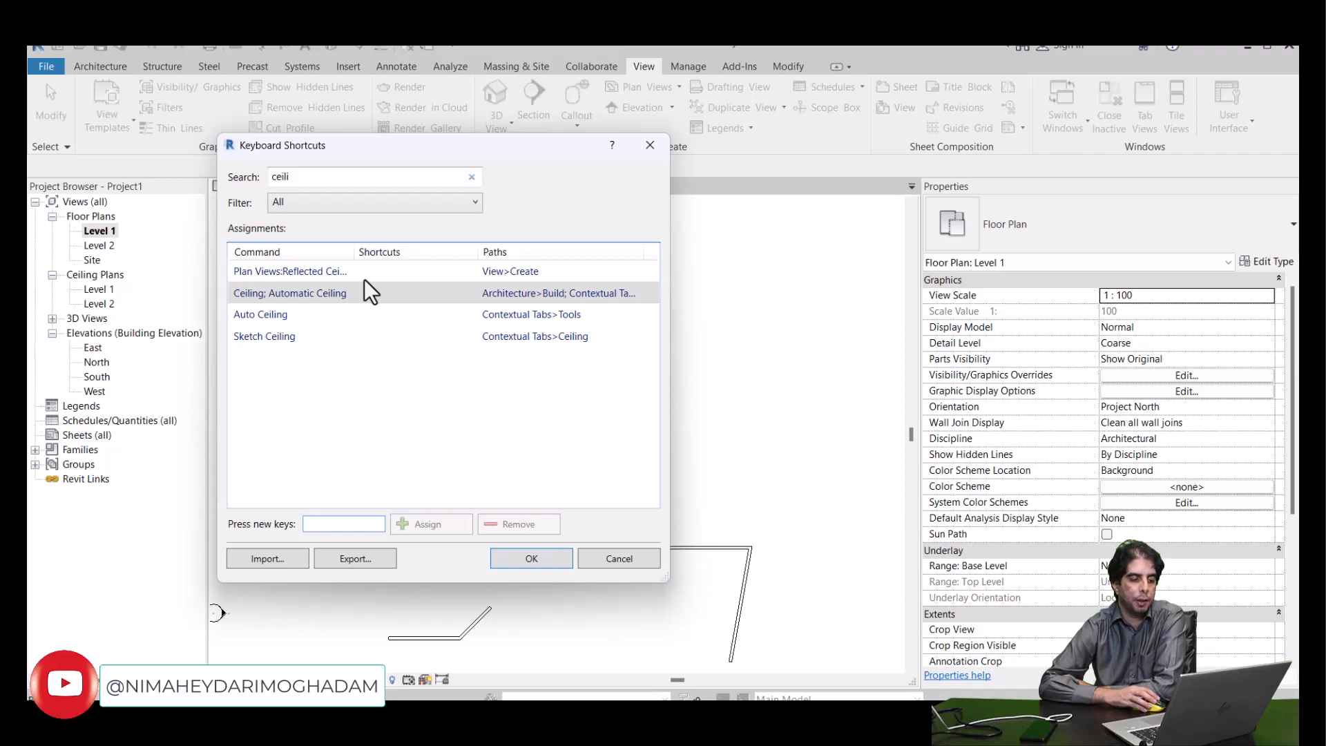
- View the keyboard shortcut export options without exporting, and close the Keyboard Shortcuts settings discarding all changes
click(355, 564)
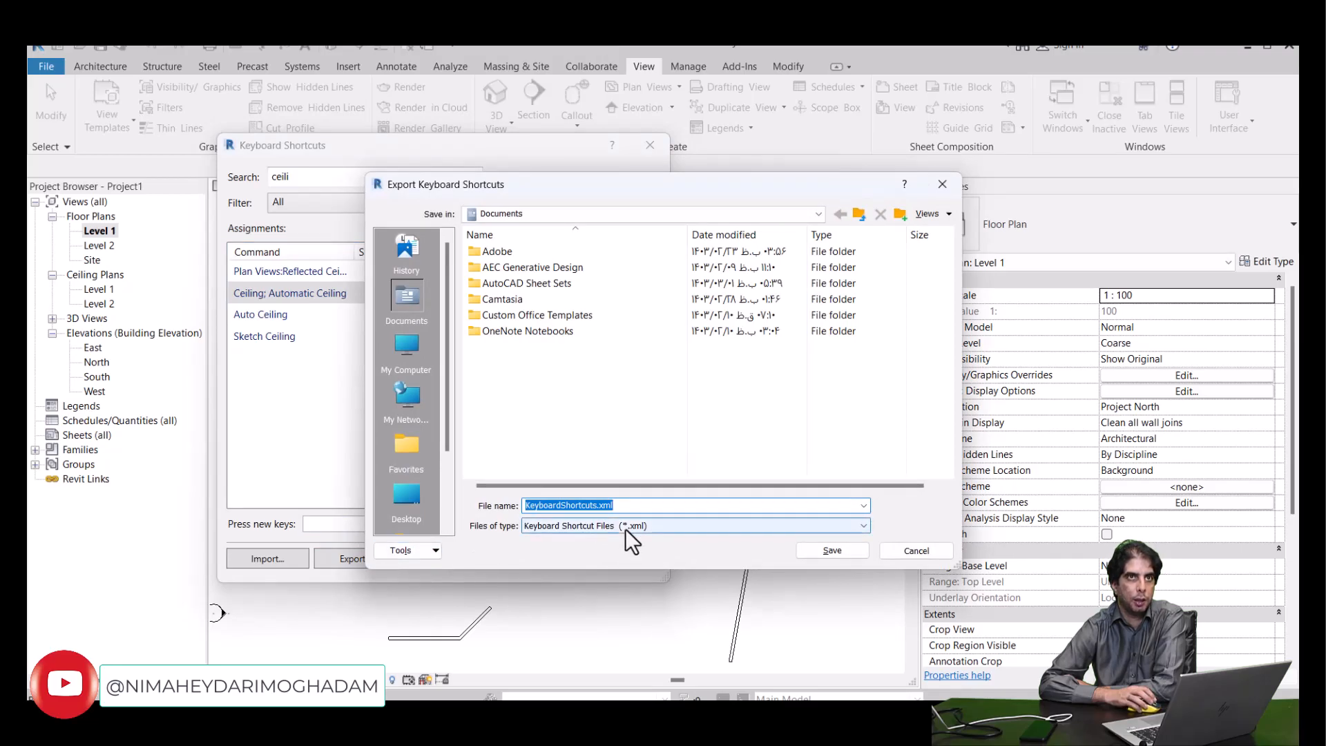
click(896, 551)
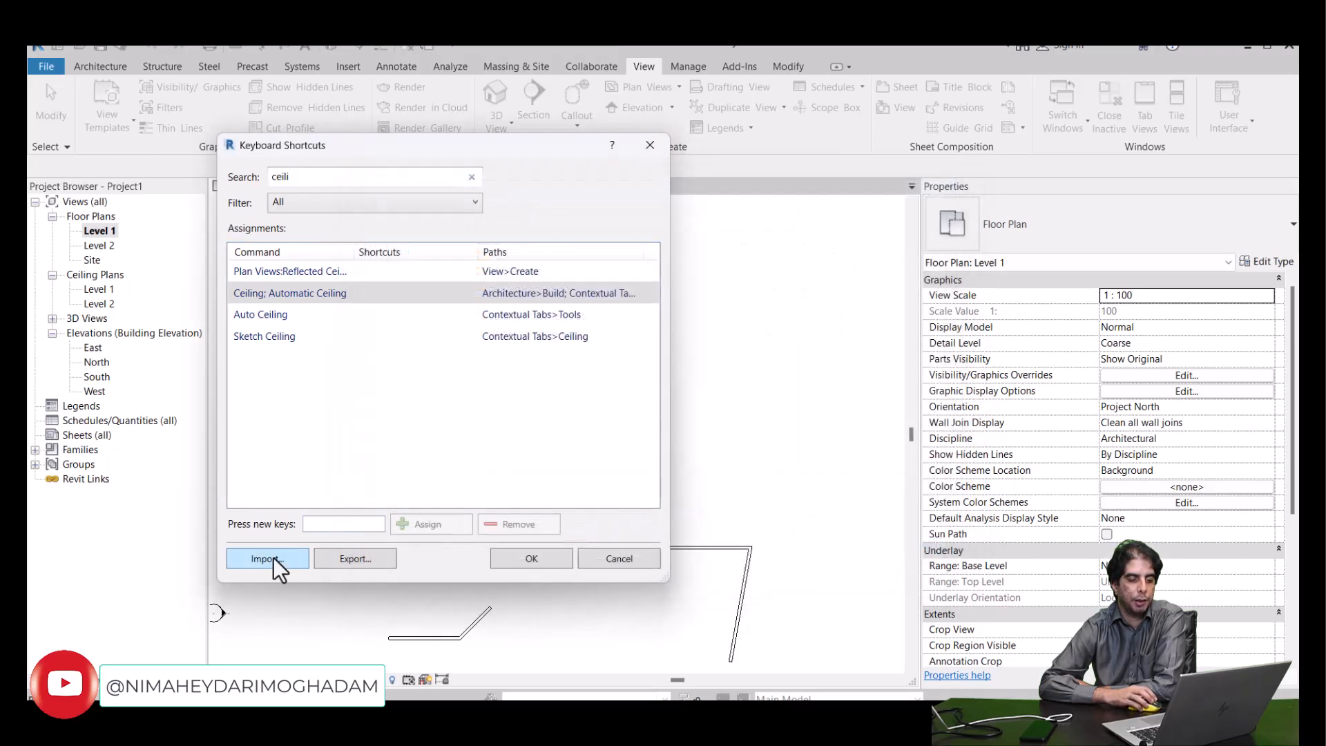
click(630, 562)
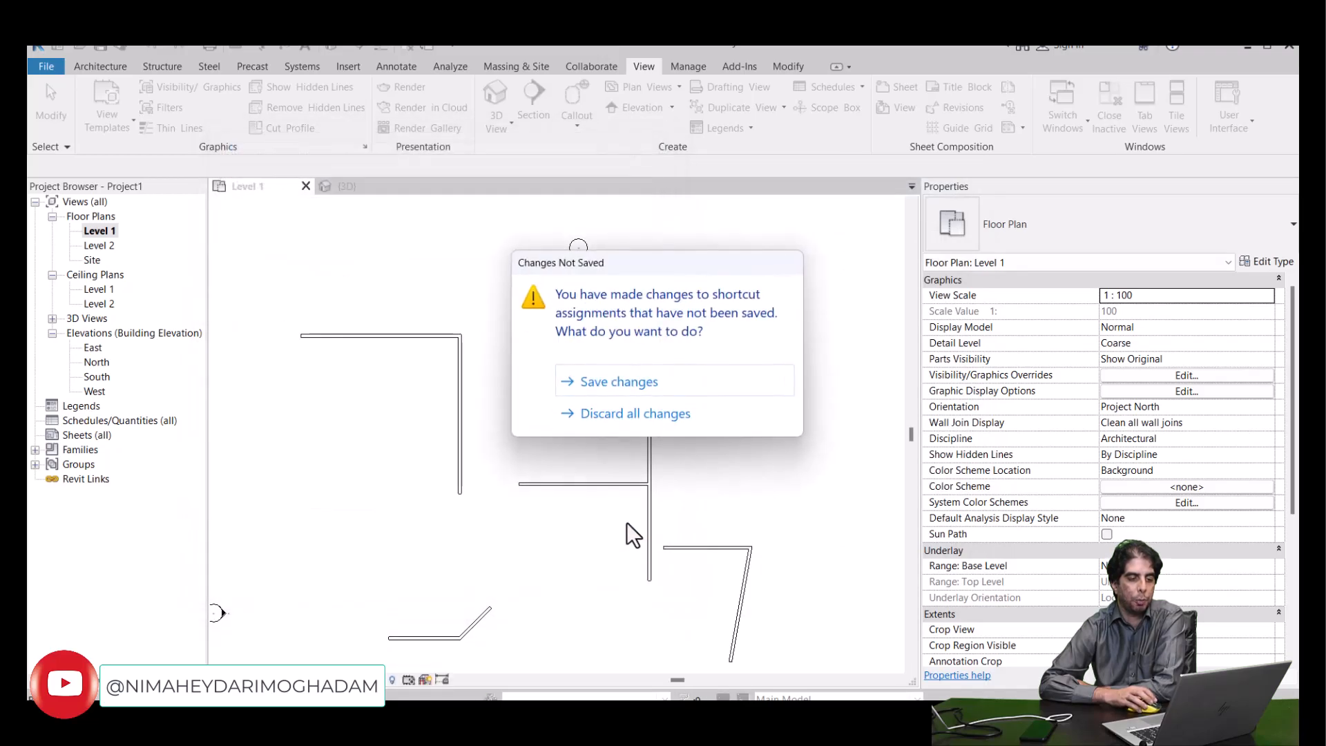
click(615, 414)
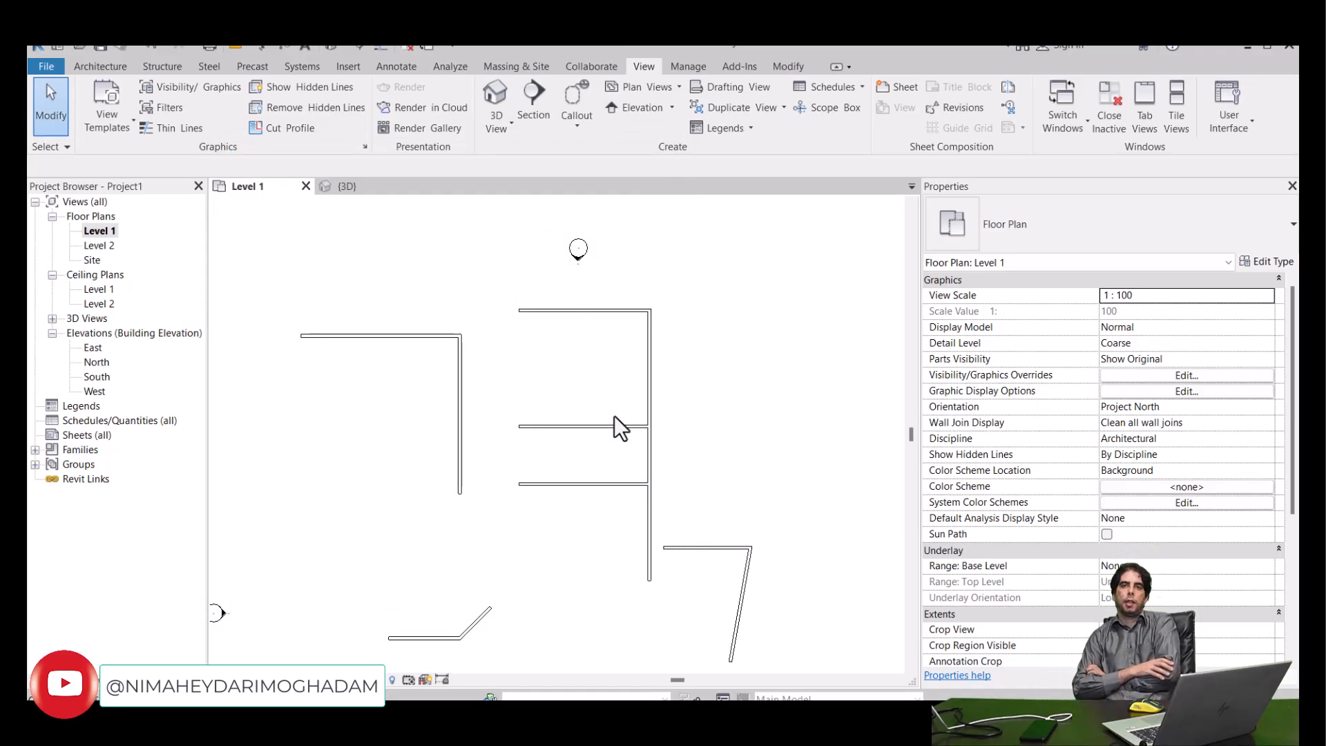